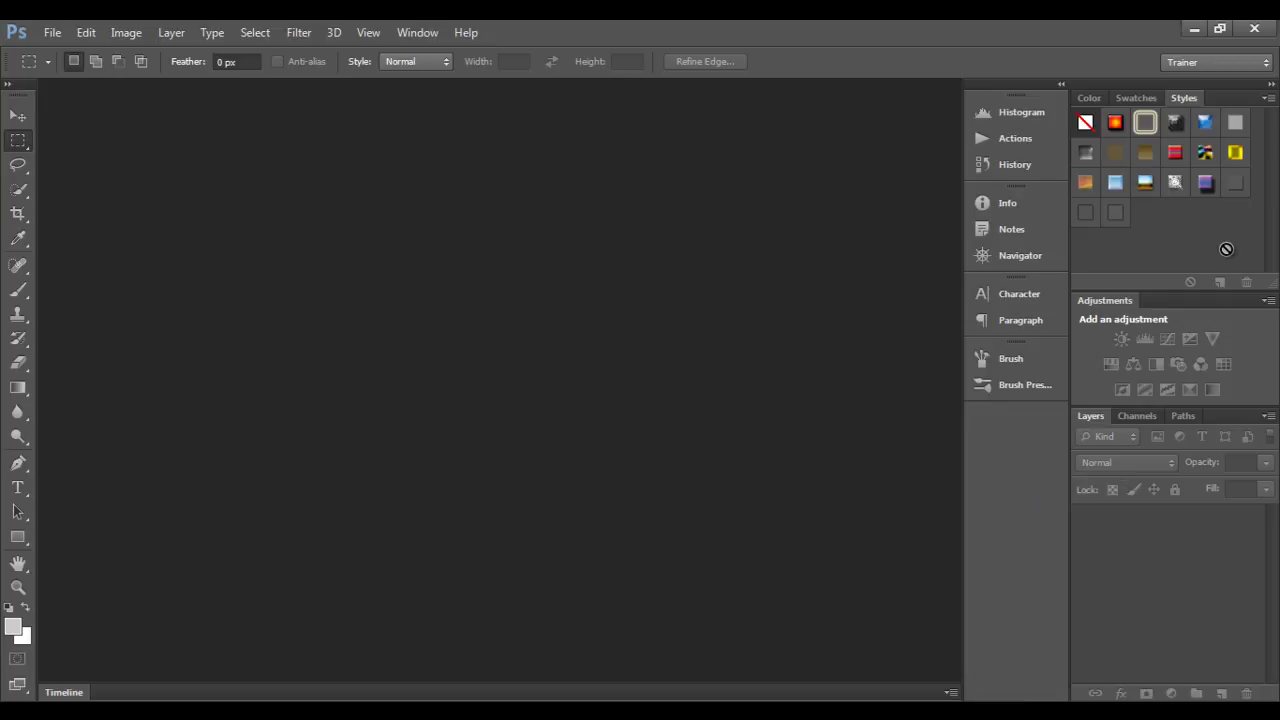
- Keep the Trainer workspace and bring up Photoshop's window control menu from the Ps logo
click(1266, 62)
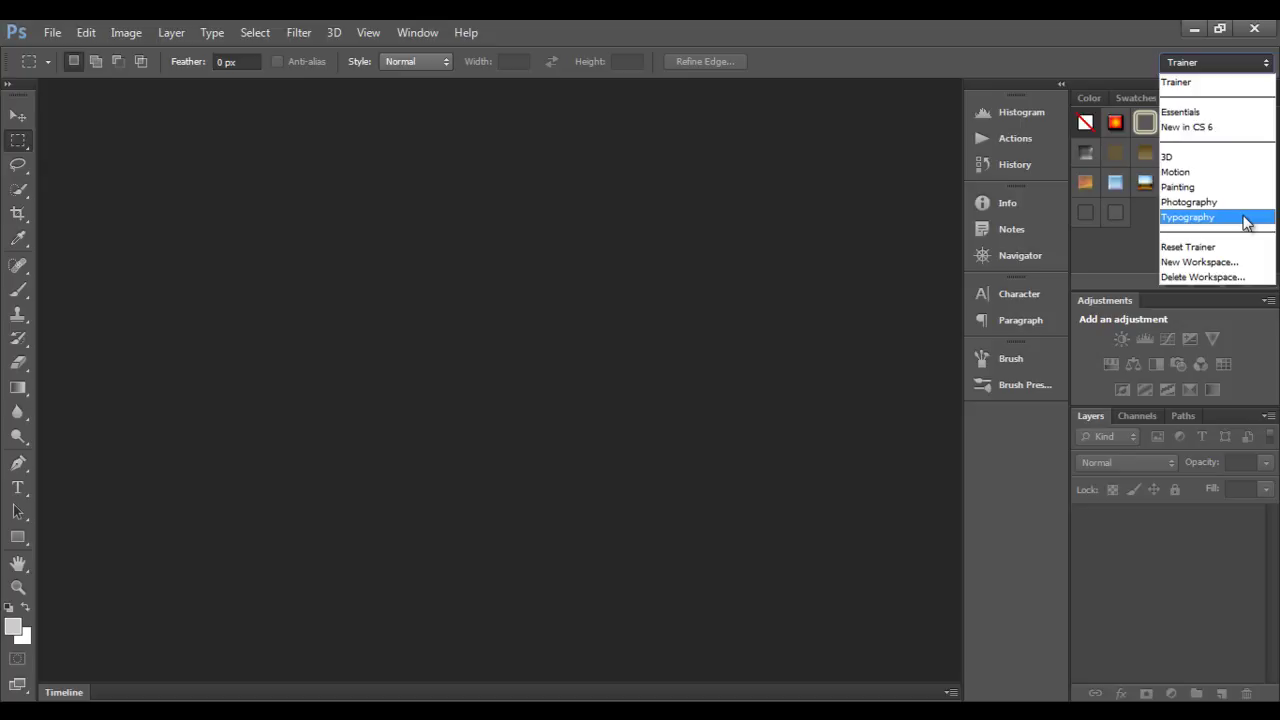
click(877, 248)
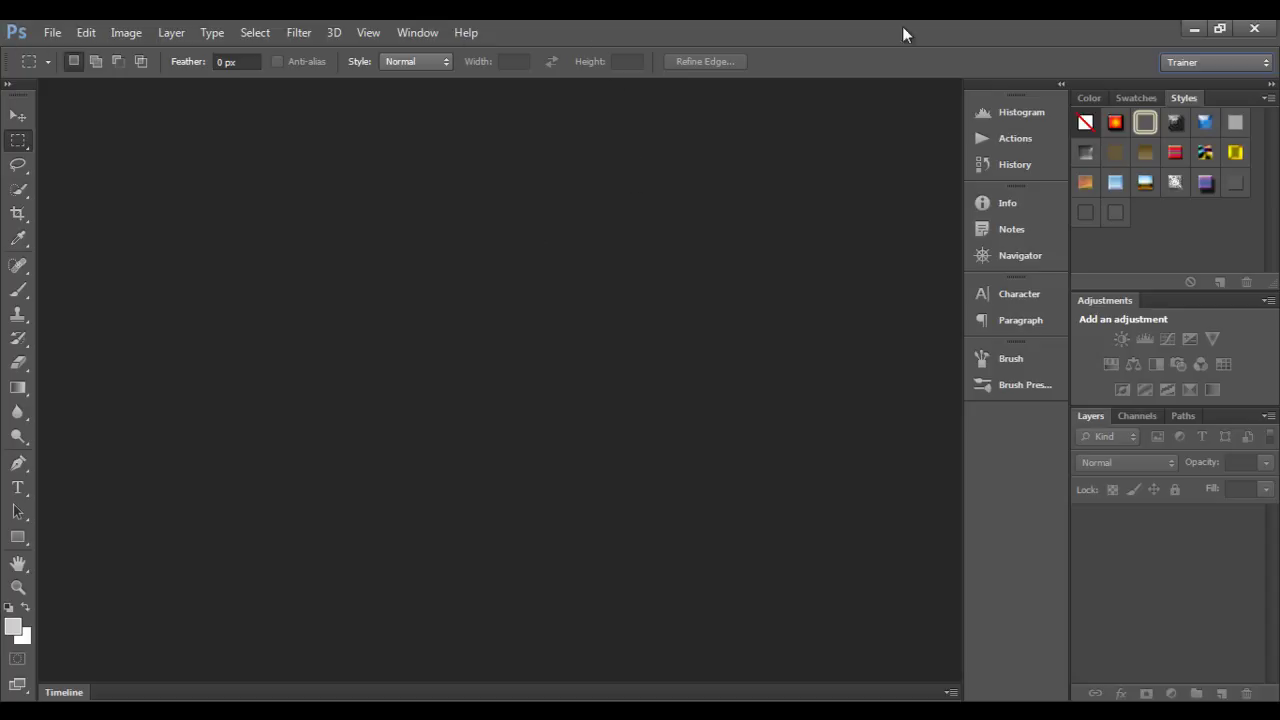
click(16, 37)
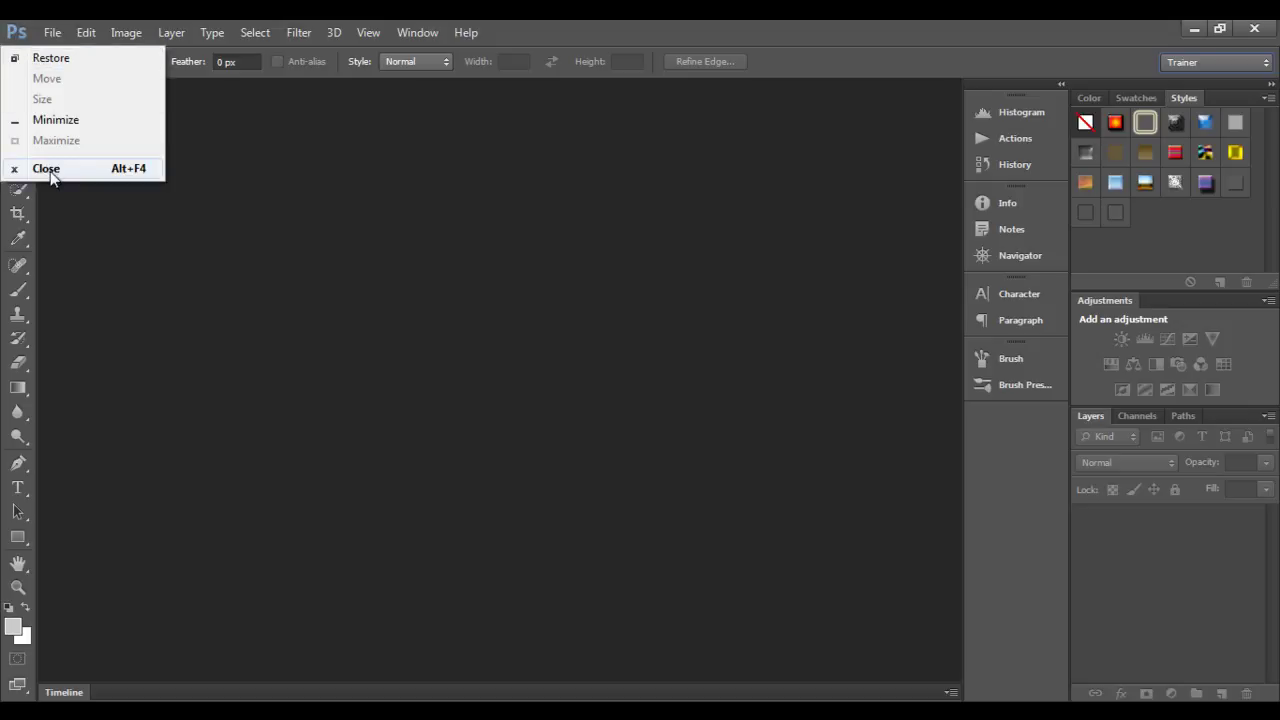
- Dismiss the Ps window control menu and reopen it twice, leaving it open
click(130, 186)
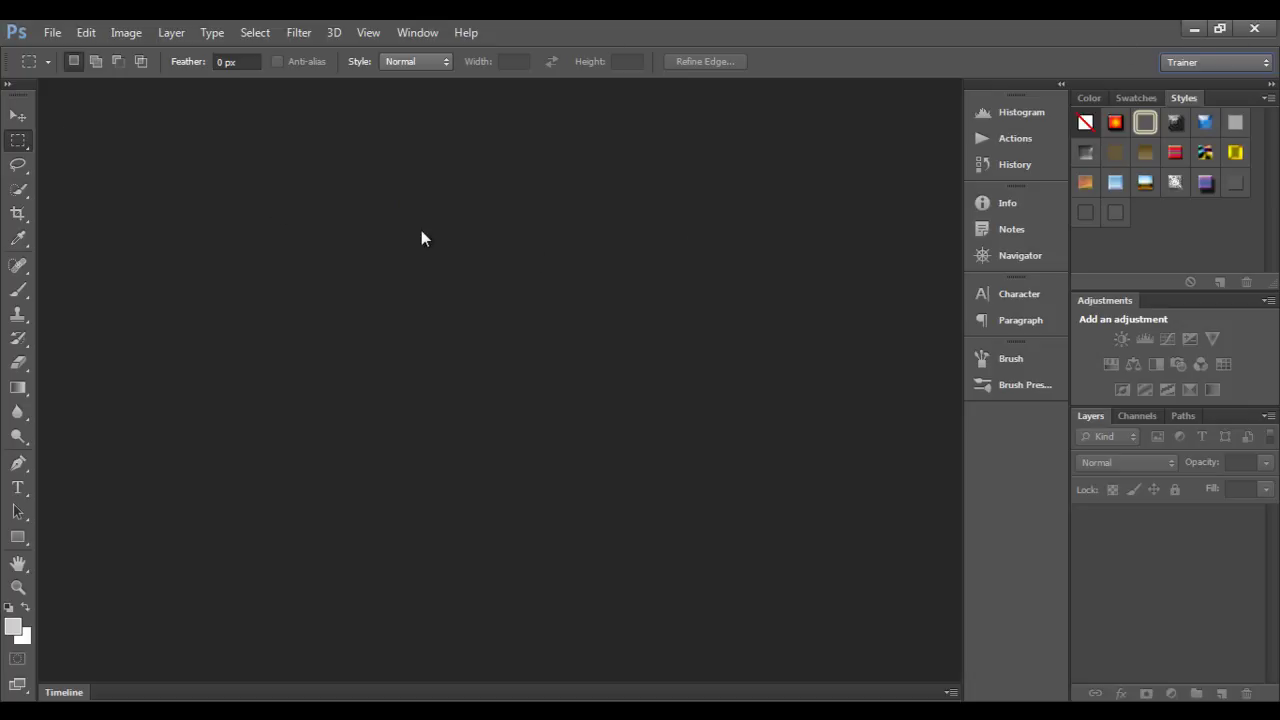
click(16, 33)
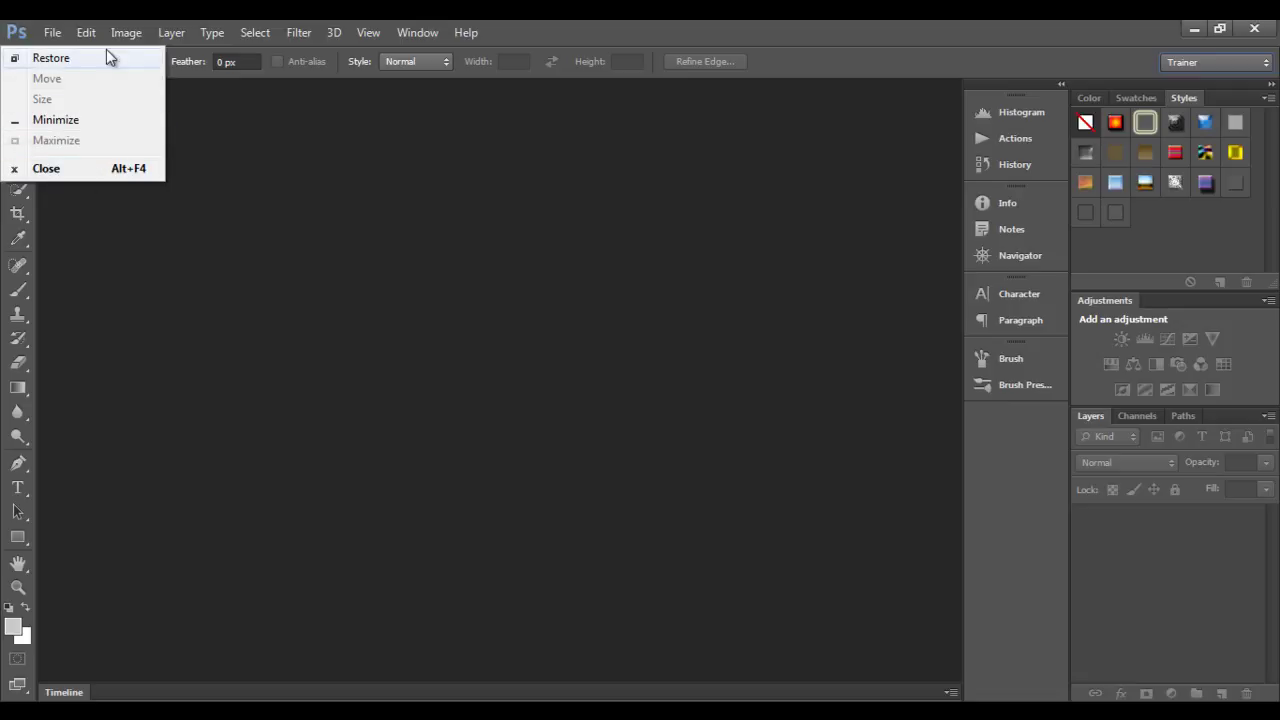
click(565, 356)
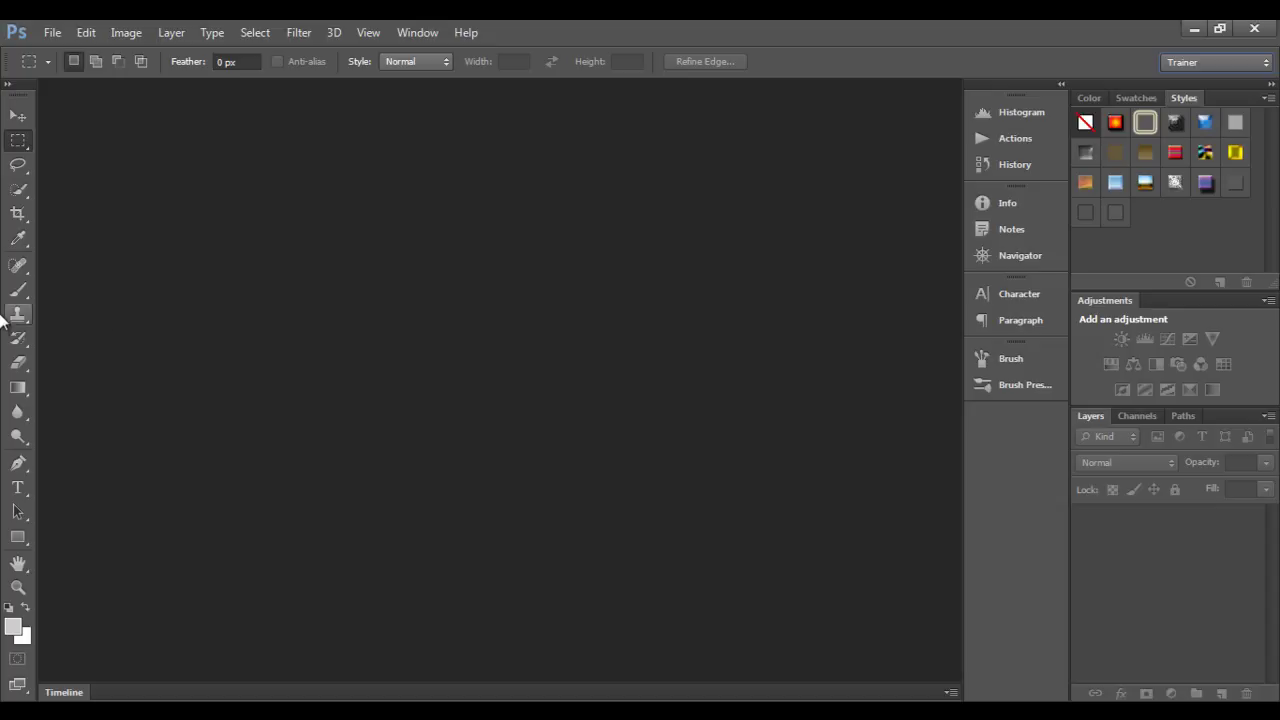
click(17, 37)
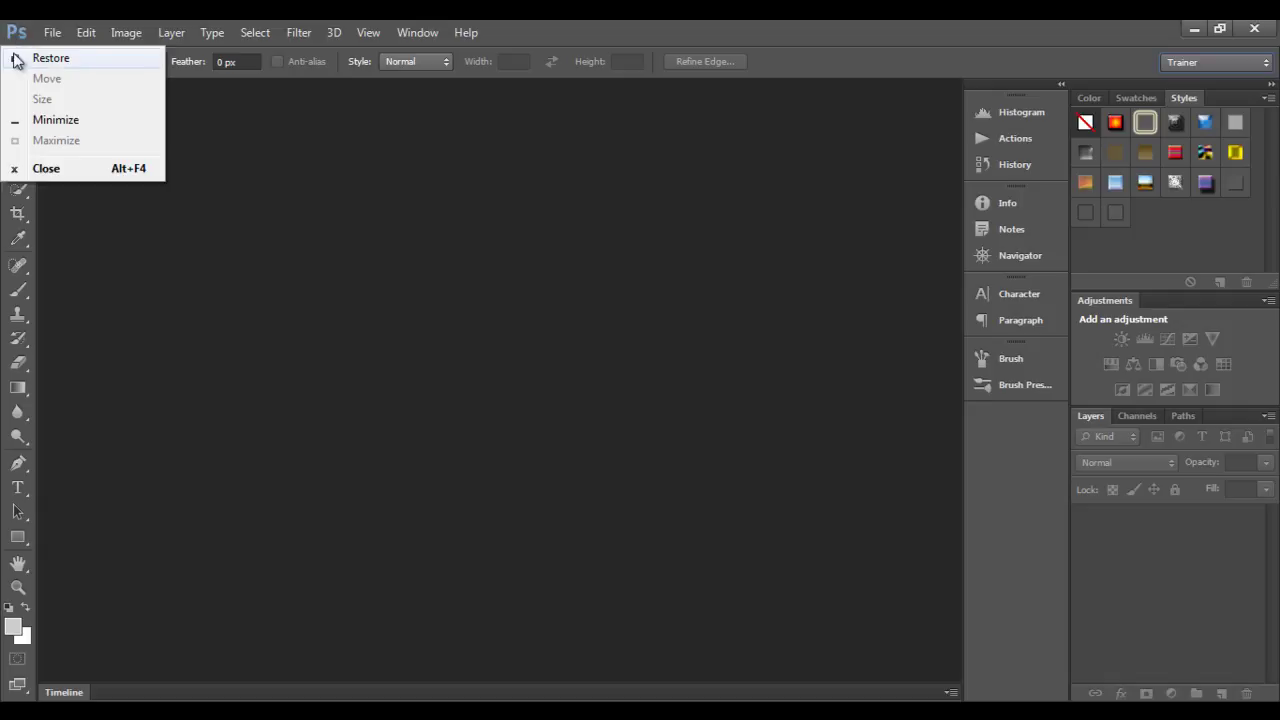
- Restore the Photoshop window to a smaller size and resize it by dragging its edges
click(70, 58)
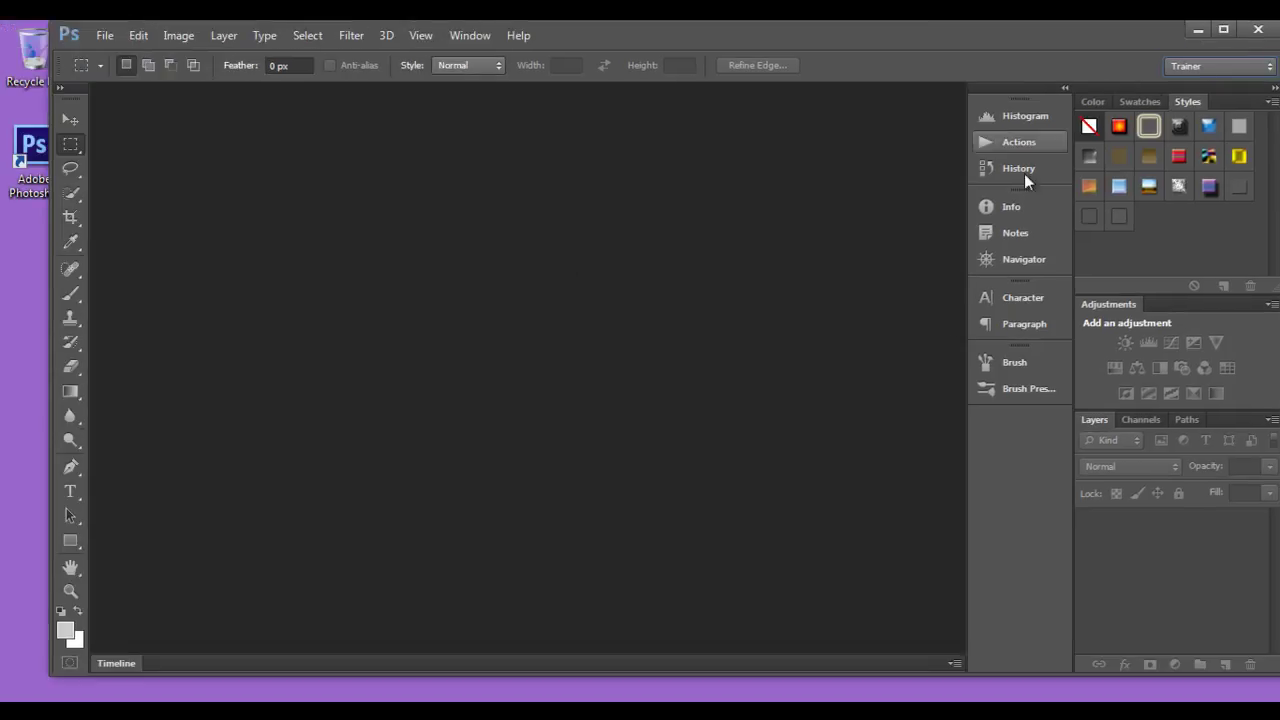
drag(55, 297, 122, 292)
mouse_move(748, 674)
mouse_down()
mouse_move(757, 394)
mouse_move(760, 685)
mouse_up()
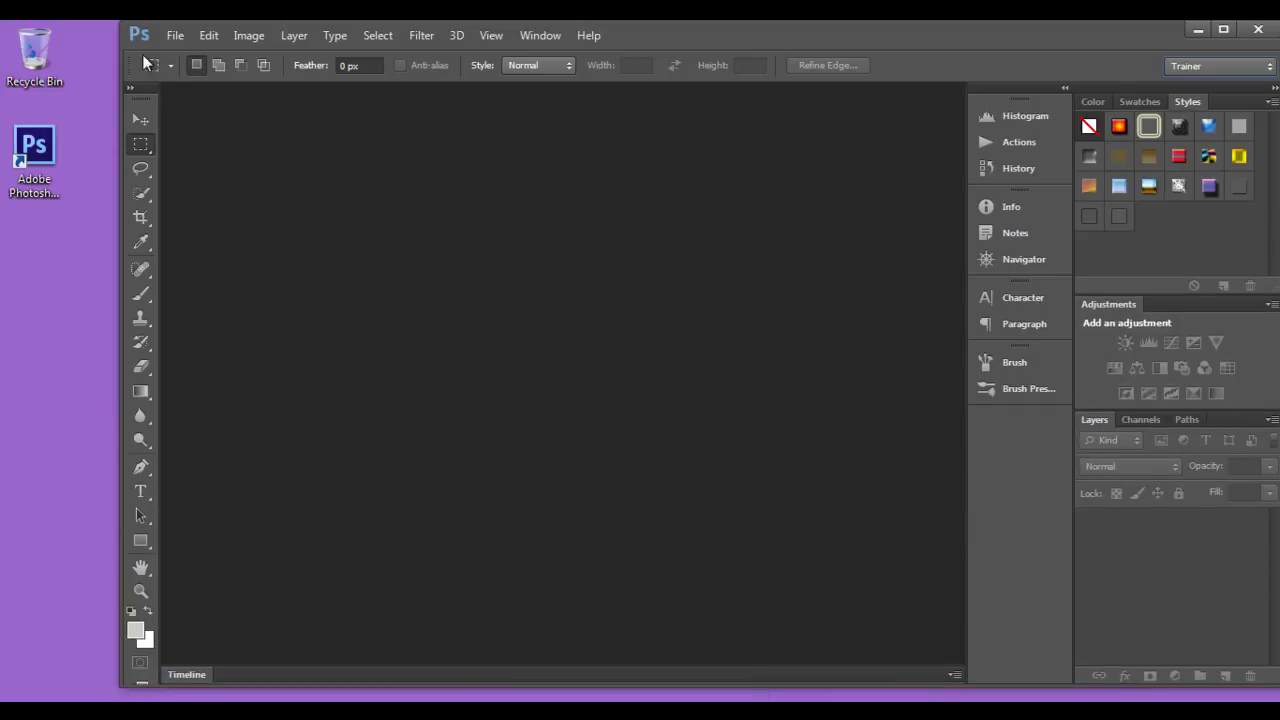
- Maximize the Photoshop window again, then close Photoshop from the Ps window menu
click(140, 36)
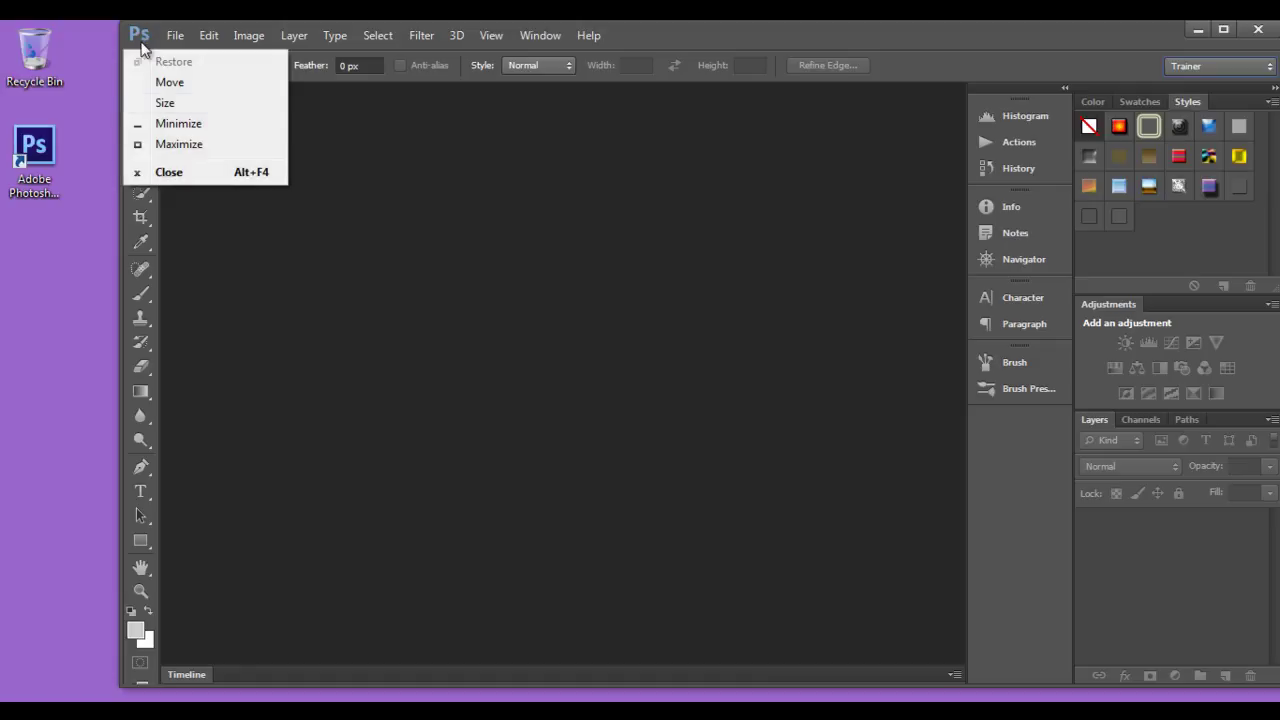
click(179, 144)
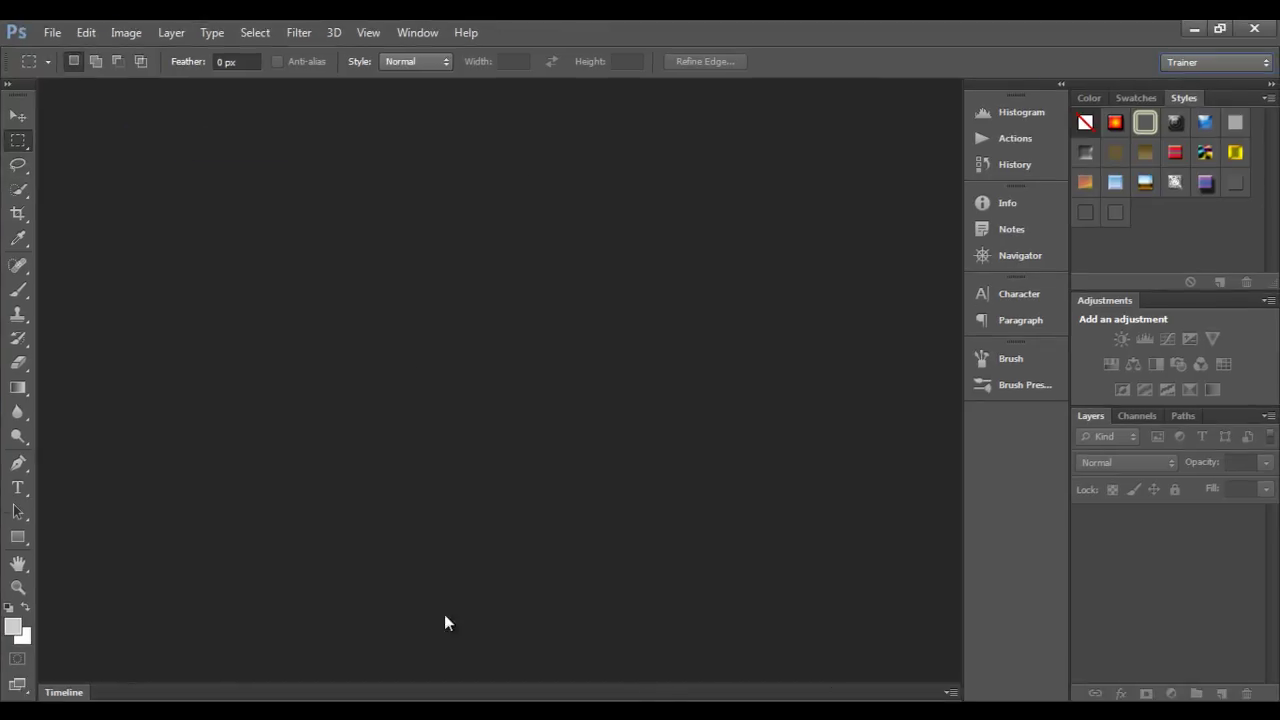
click(20, 36)
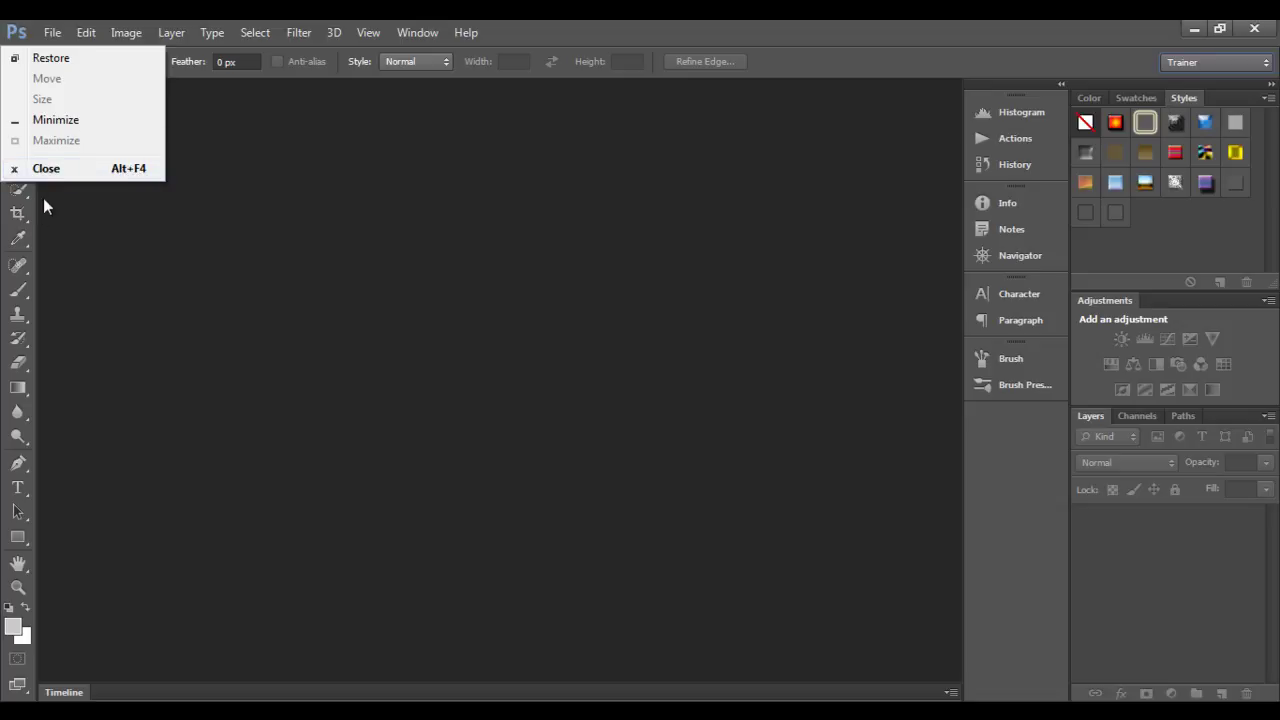
click(32, 170)
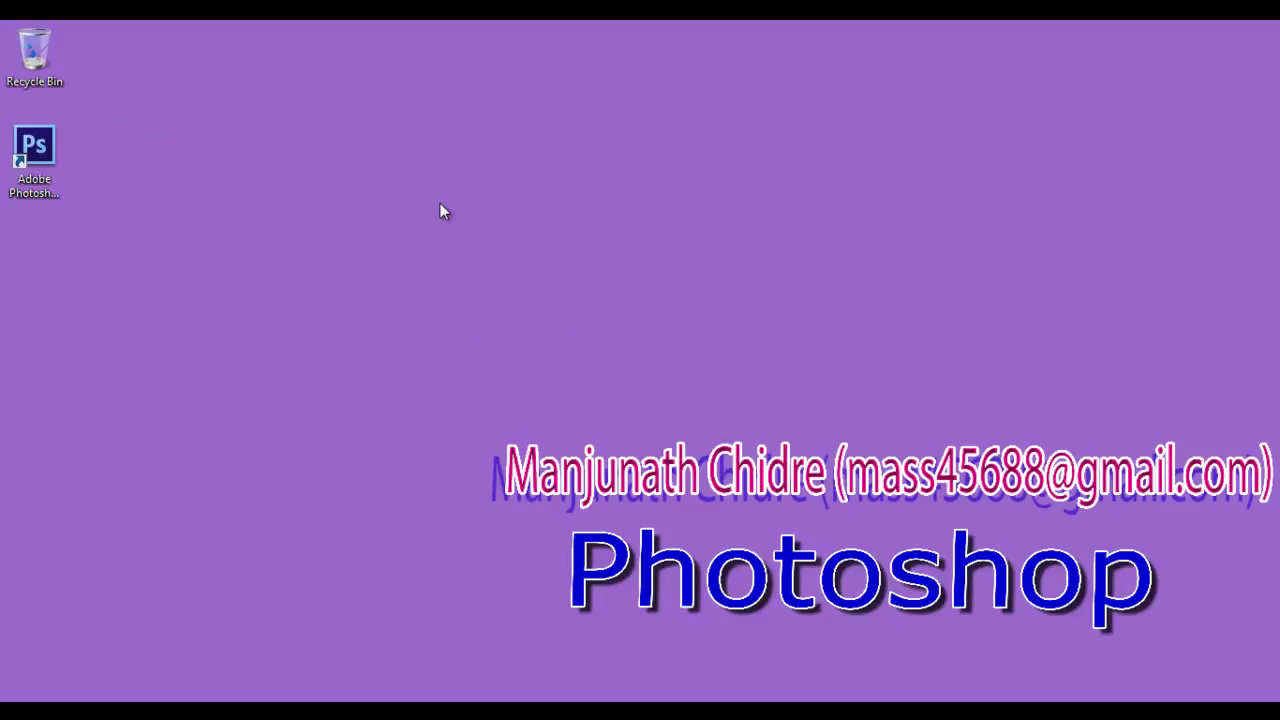
click(34, 150)
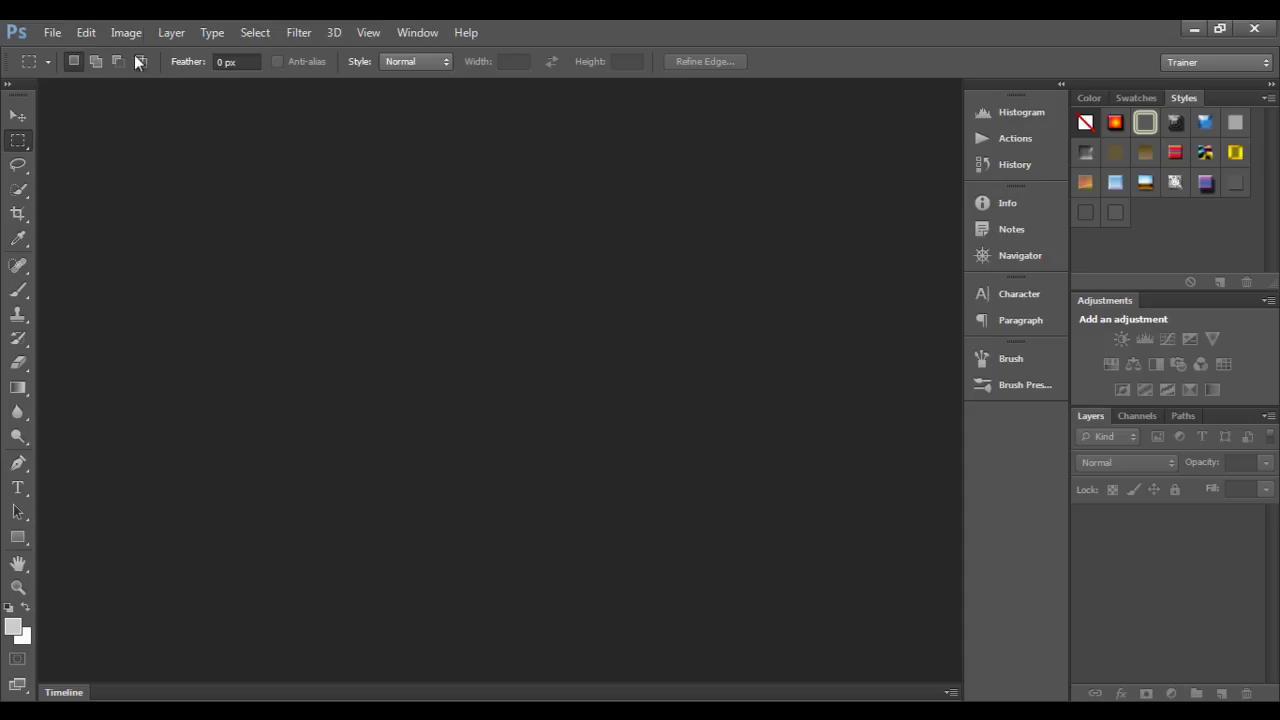
click(1193, 29)
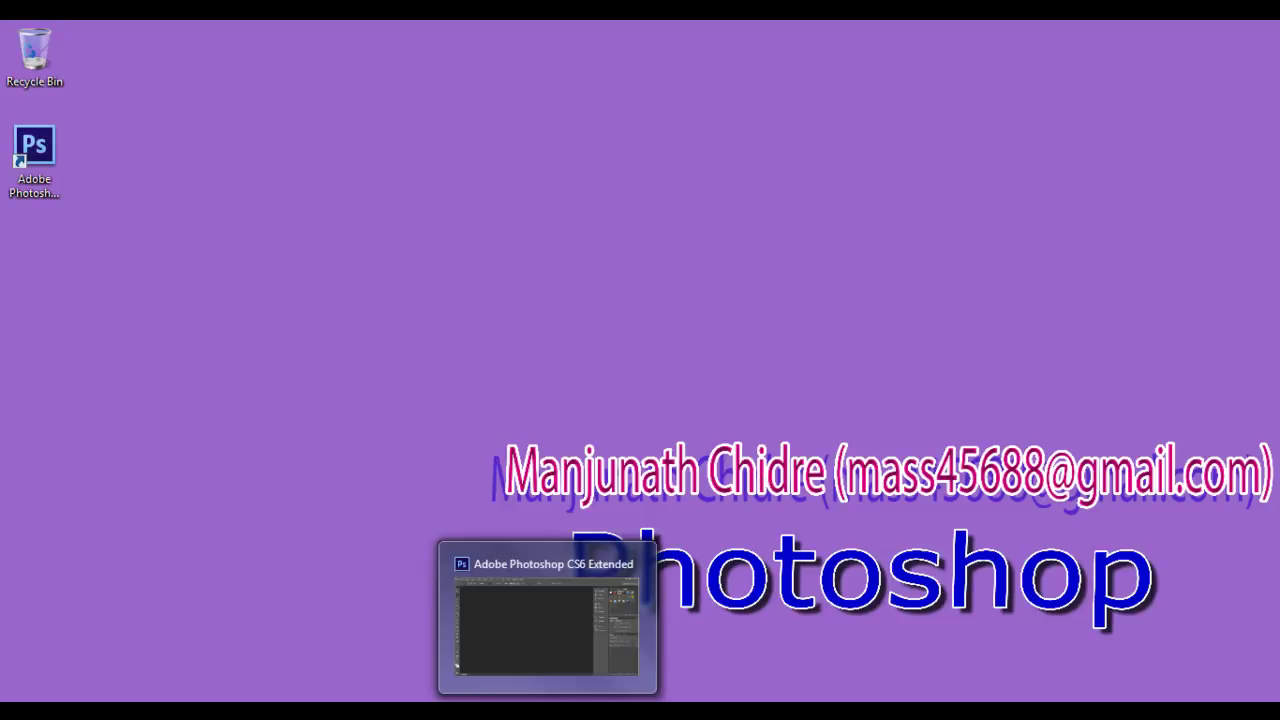
click(547, 710)
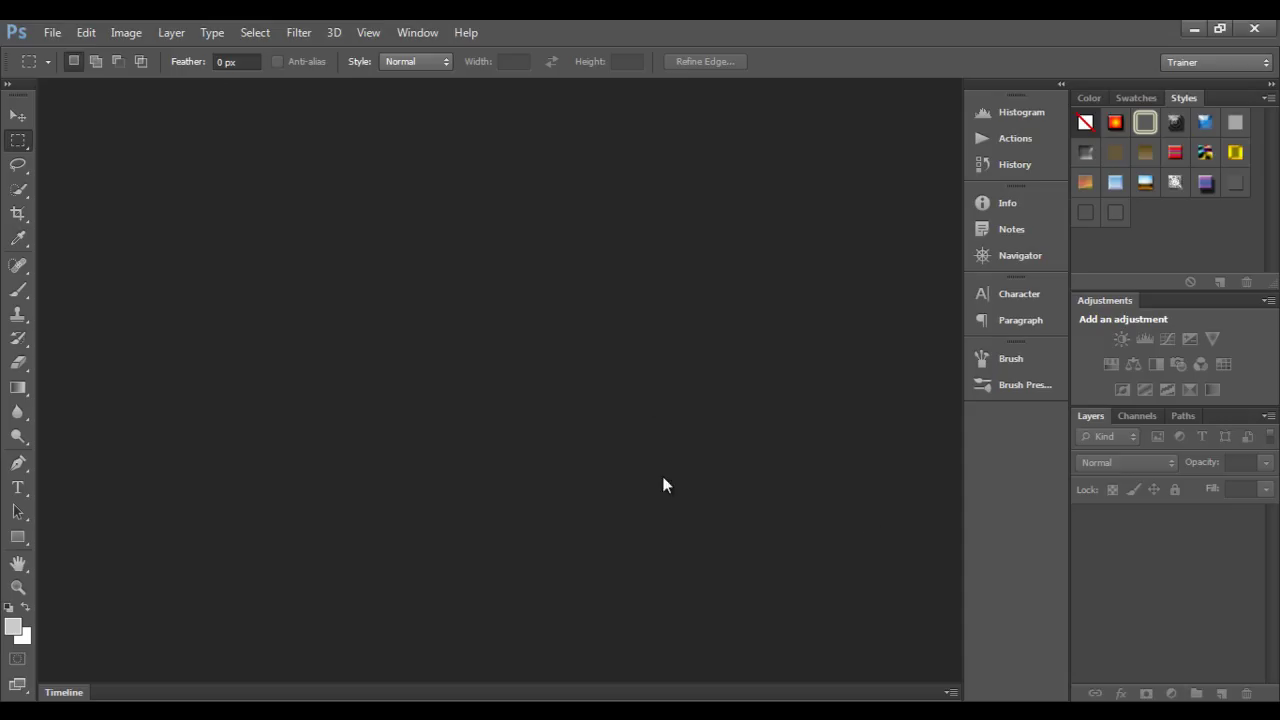
click(1221, 29)
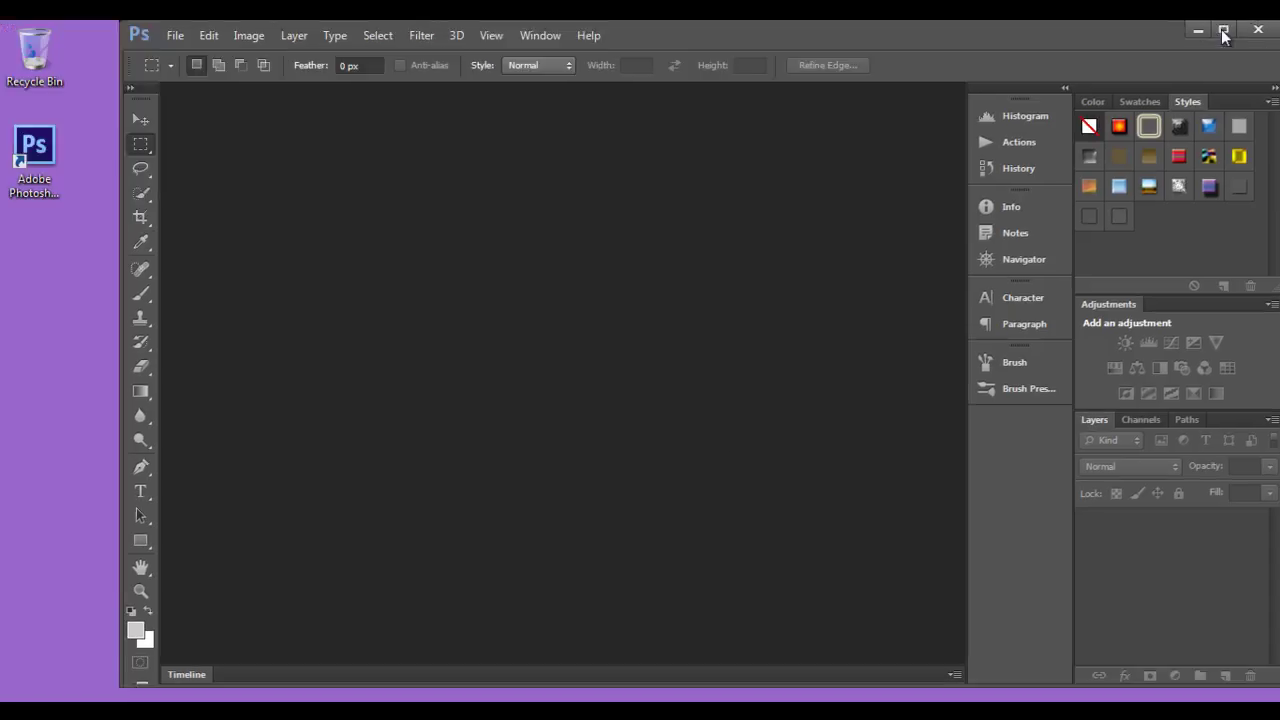
drag(89, 218, 42, 220)
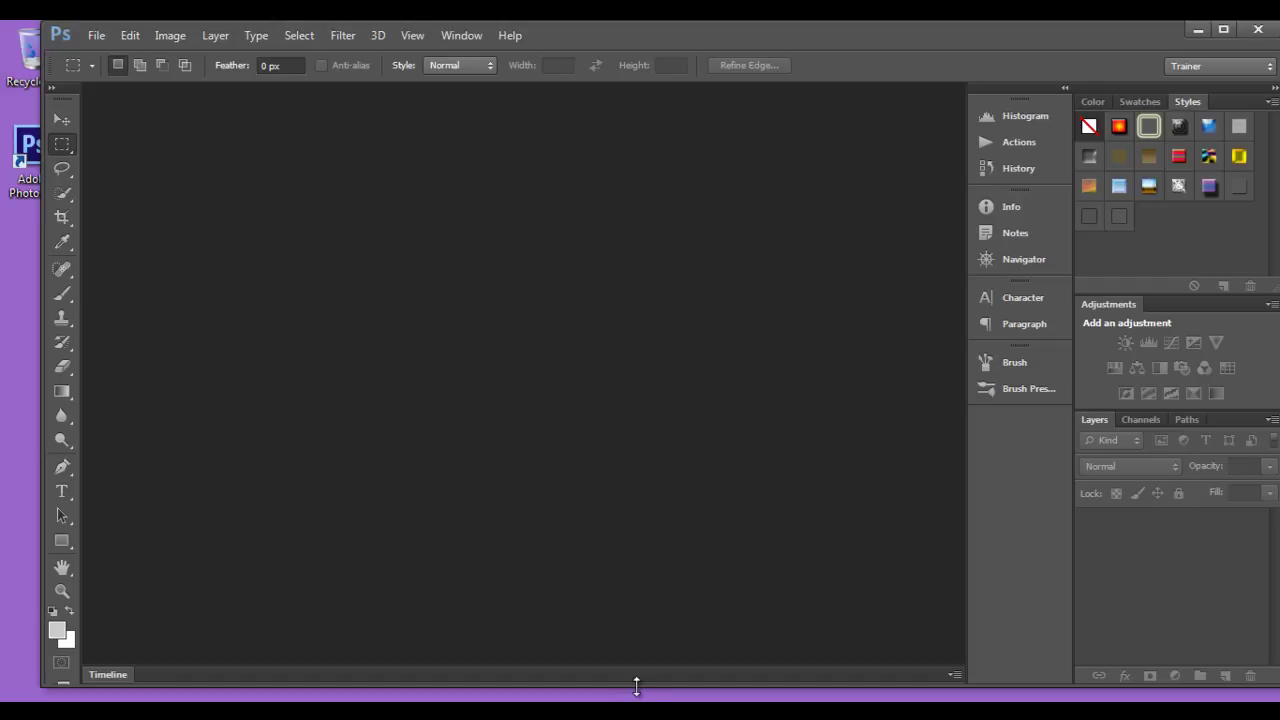
drag(634, 687, 634, 694)
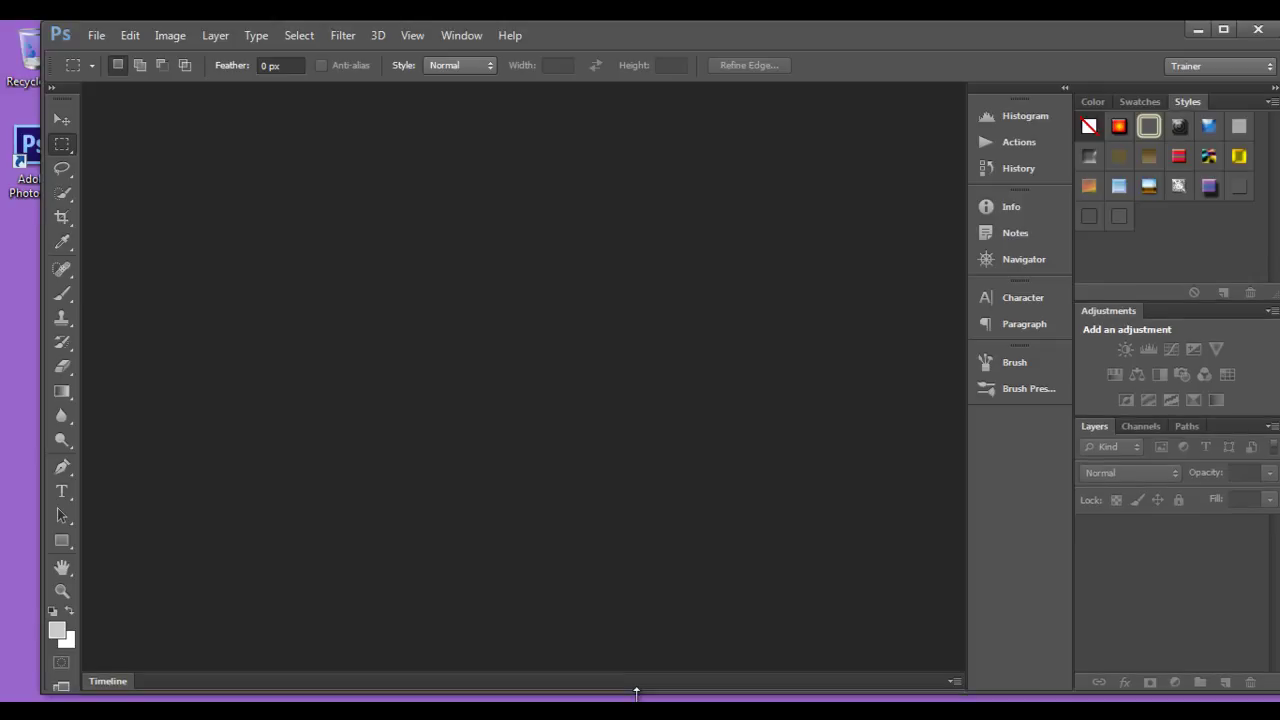
click(1225, 31)
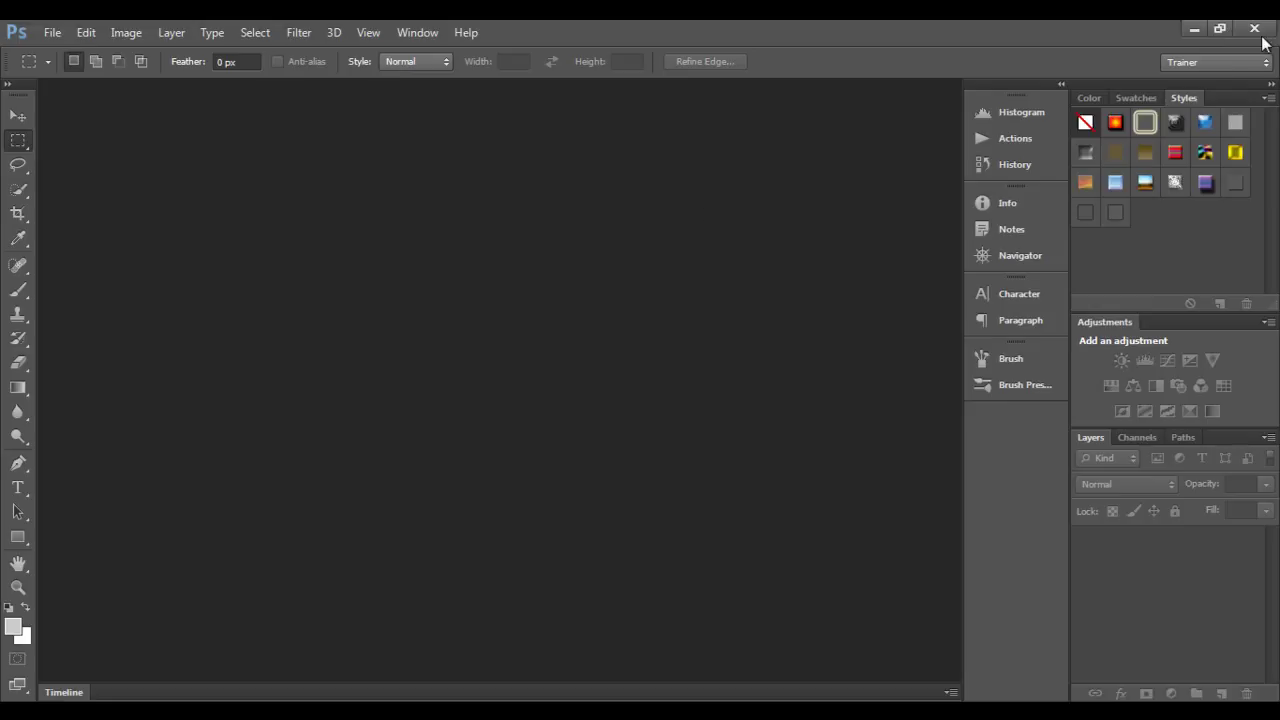
click(1255, 30)
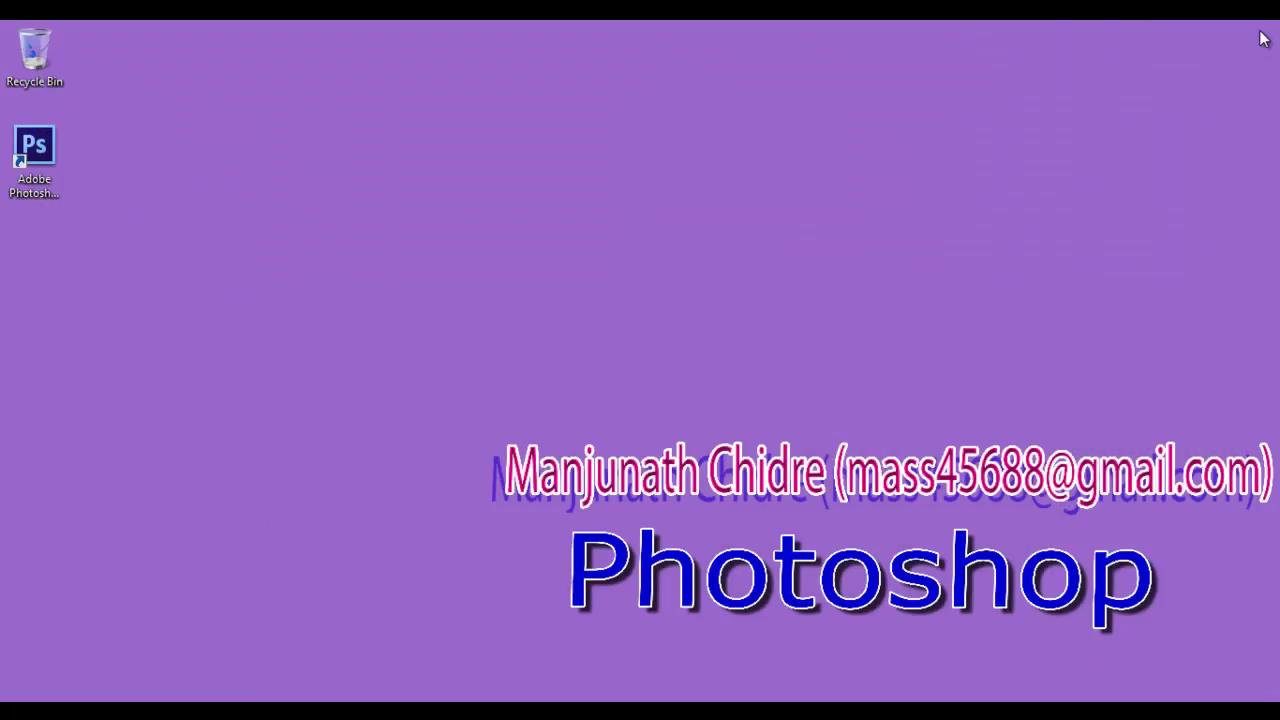
- Launch Photoshop from its desktop shortcut and show the File menu commands
double_click(36, 148)
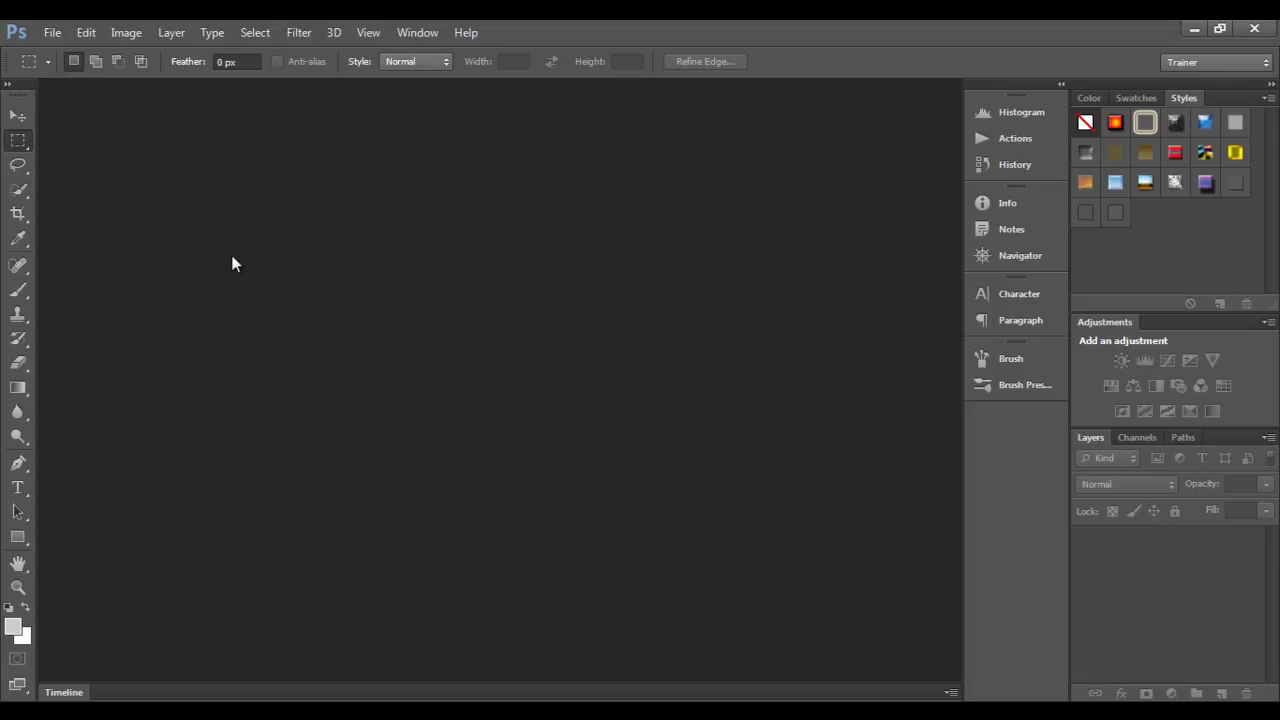
click(53, 33)
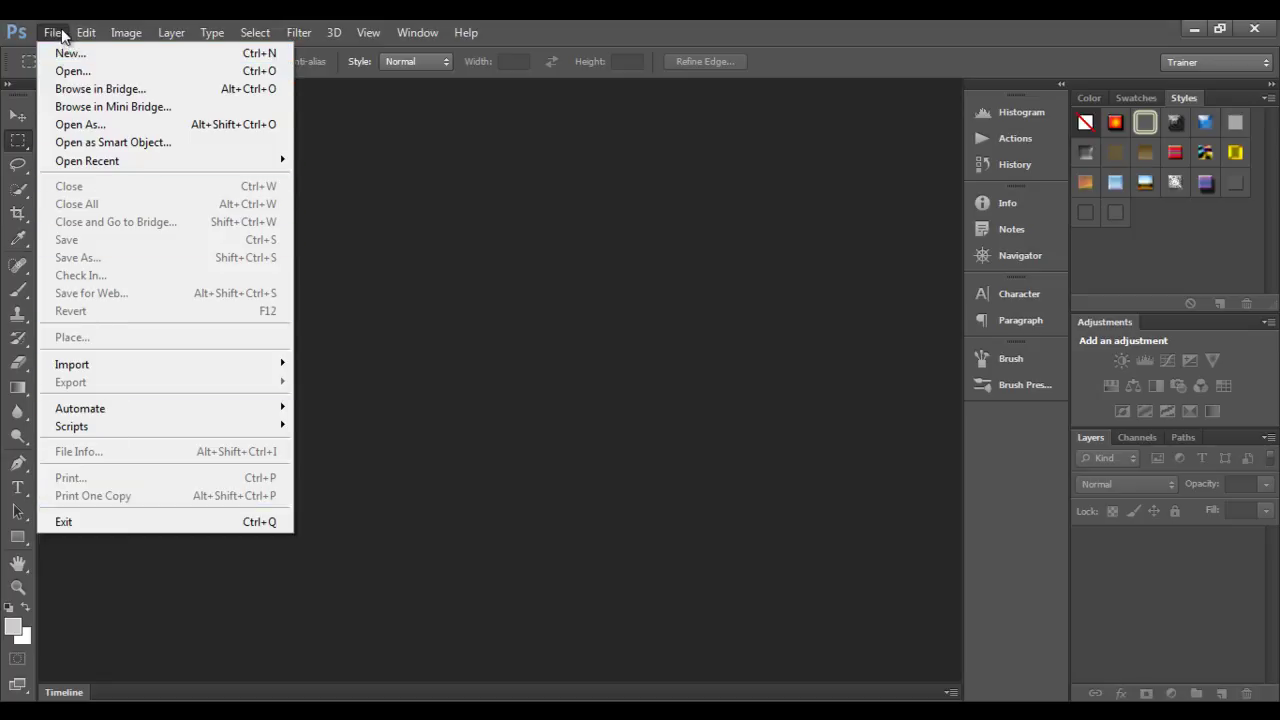
- Browse the Edit menu and its Preferences submenu, then display the Image menu
mouse_move(90, 34)
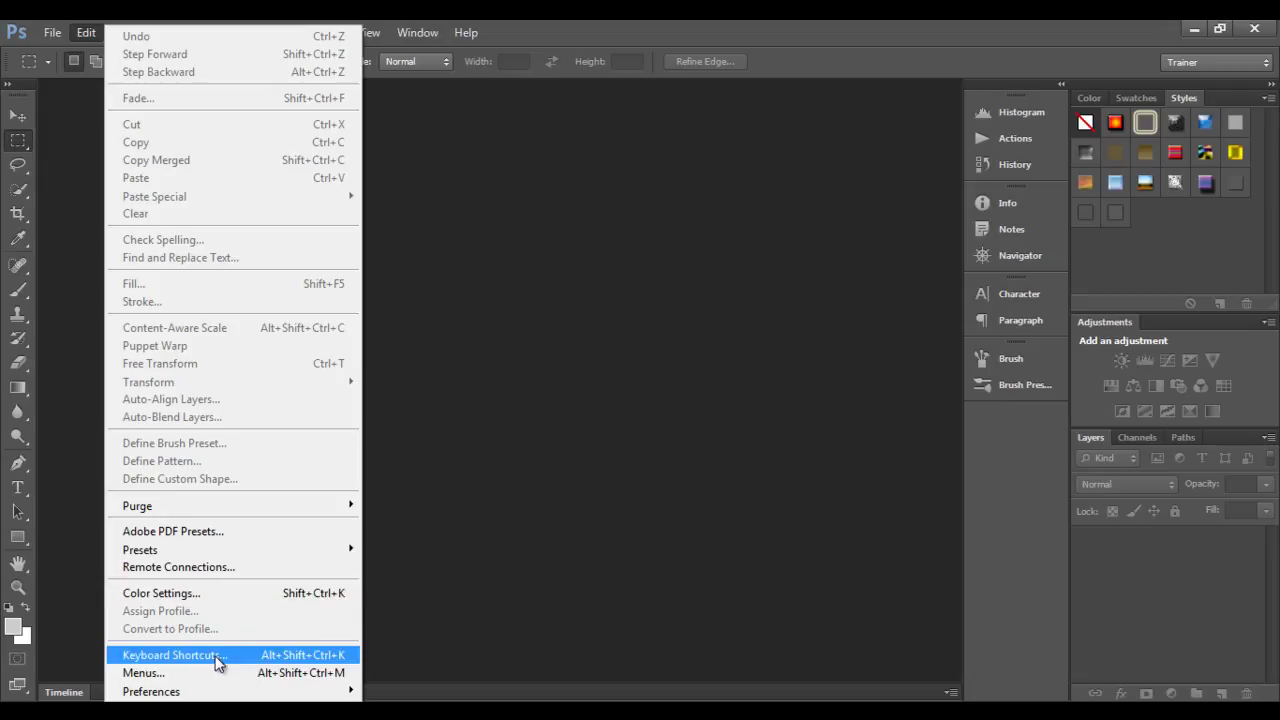
mouse_move(218, 694)
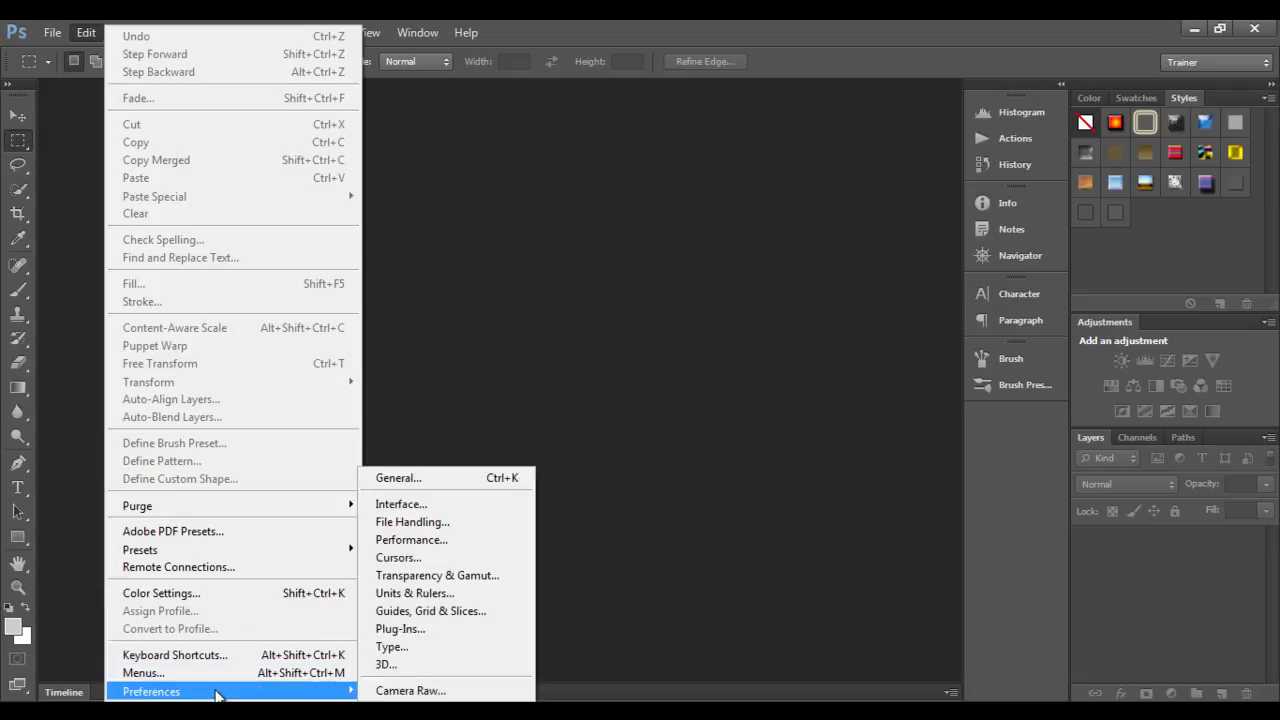
mouse_move(128, 40)
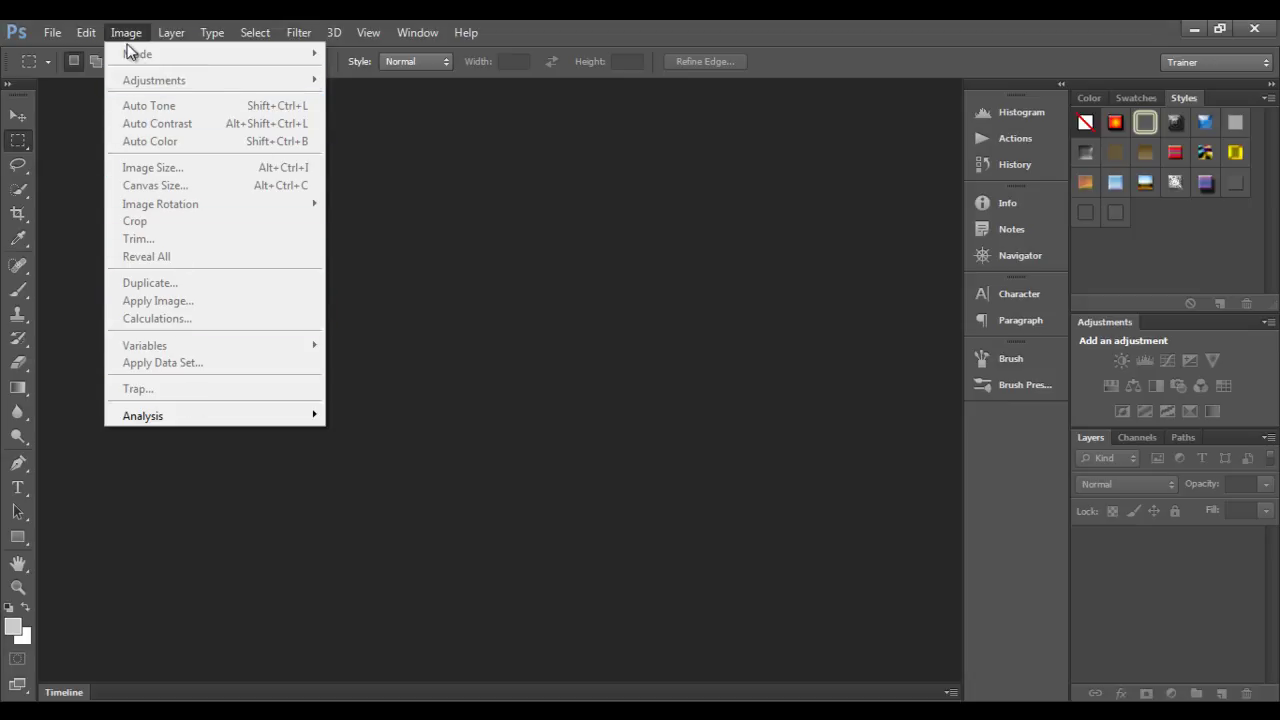
- Read through the Type menu, then move along the menu bar to display the 3D menu
mouse_move(174, 37)
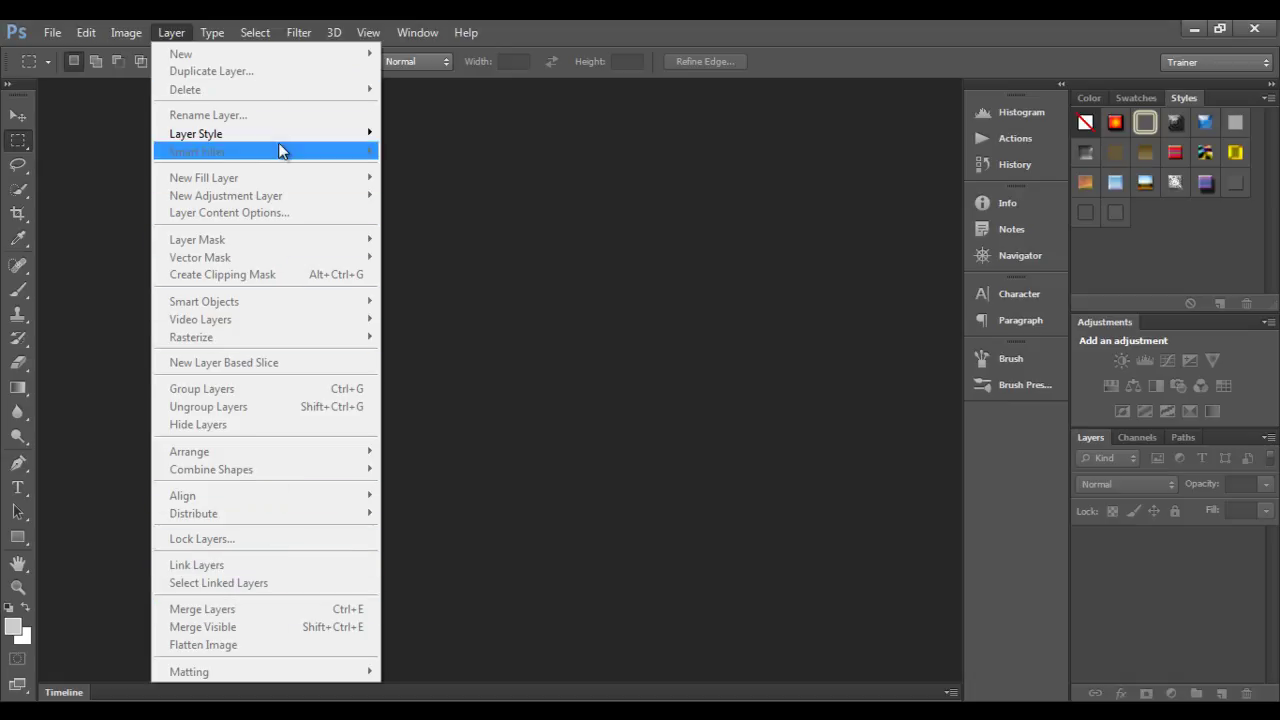
mouse_move(214, 40)
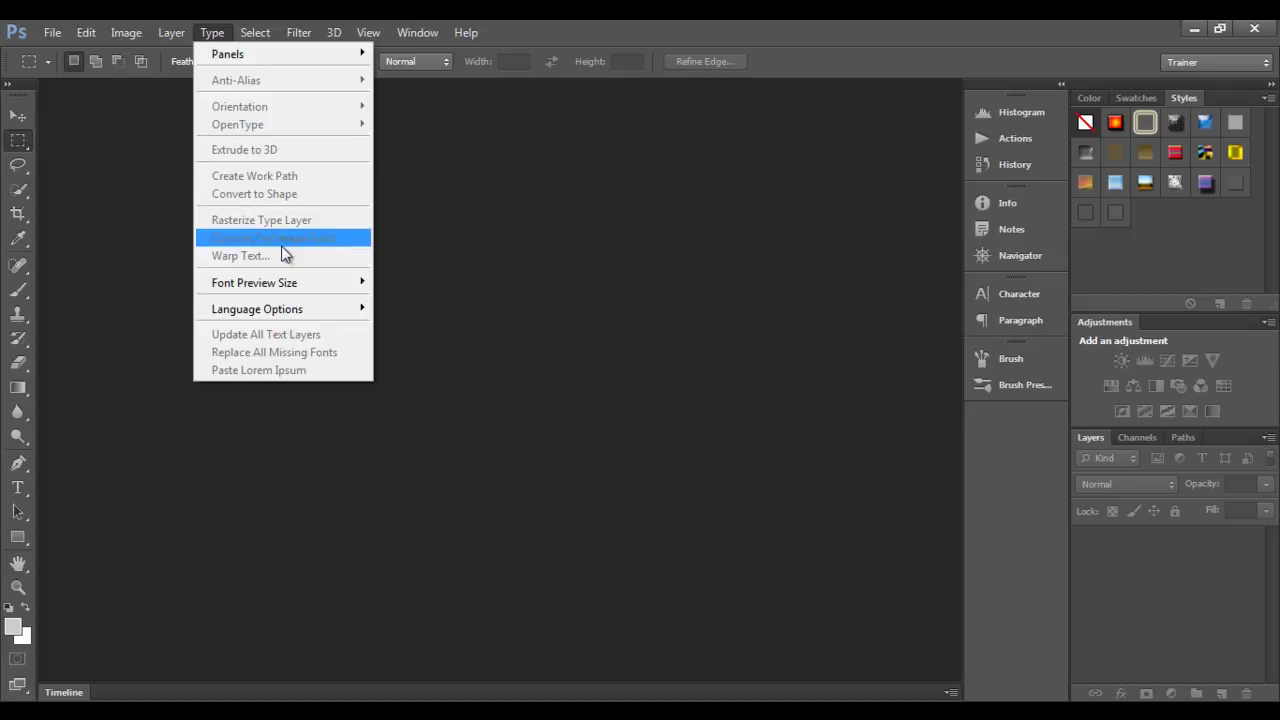
mouse_move(263, 34)
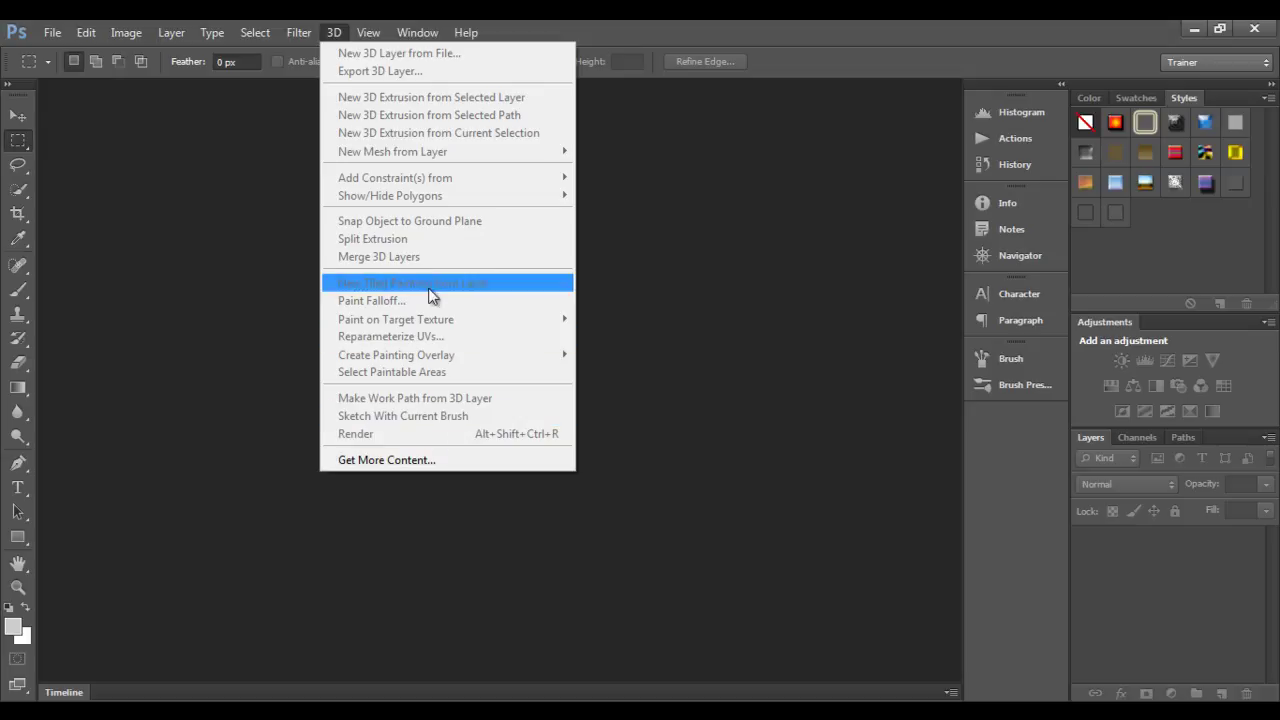
- Browse the View menu and its Screen Mode submenu, then display the Window menu
mouse_move(369, 36)
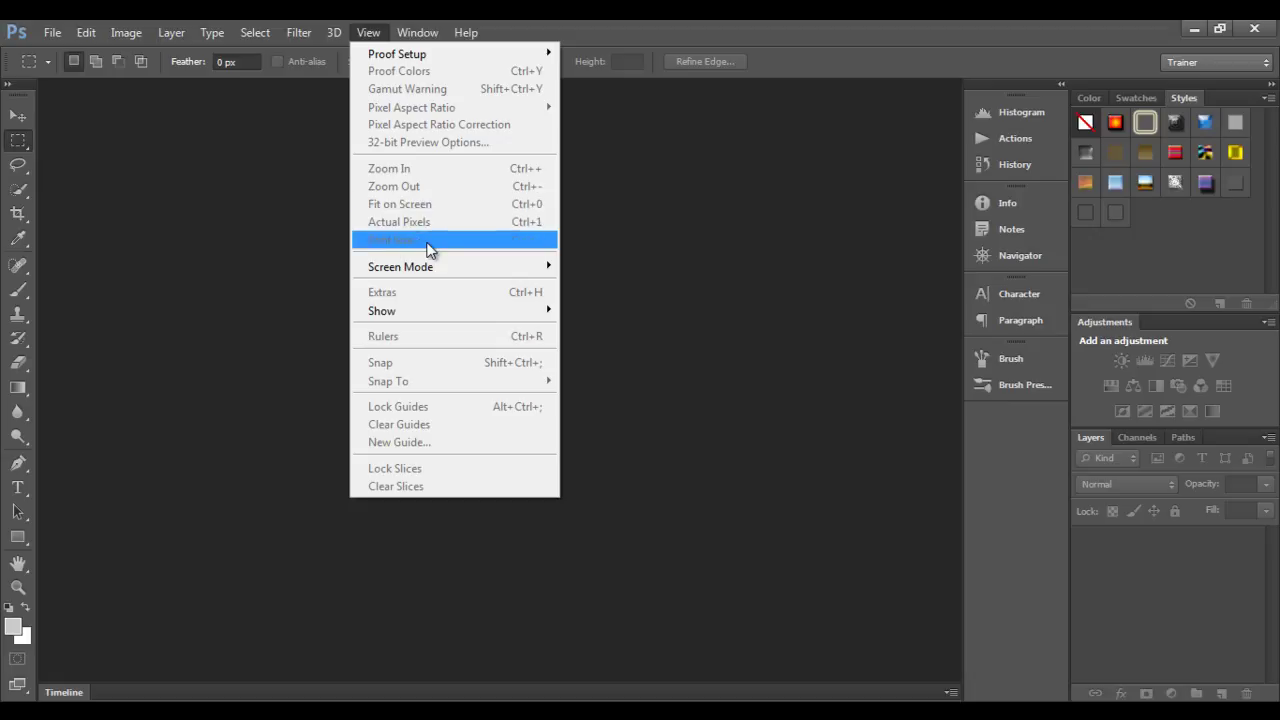
mouse_move(427, 273)
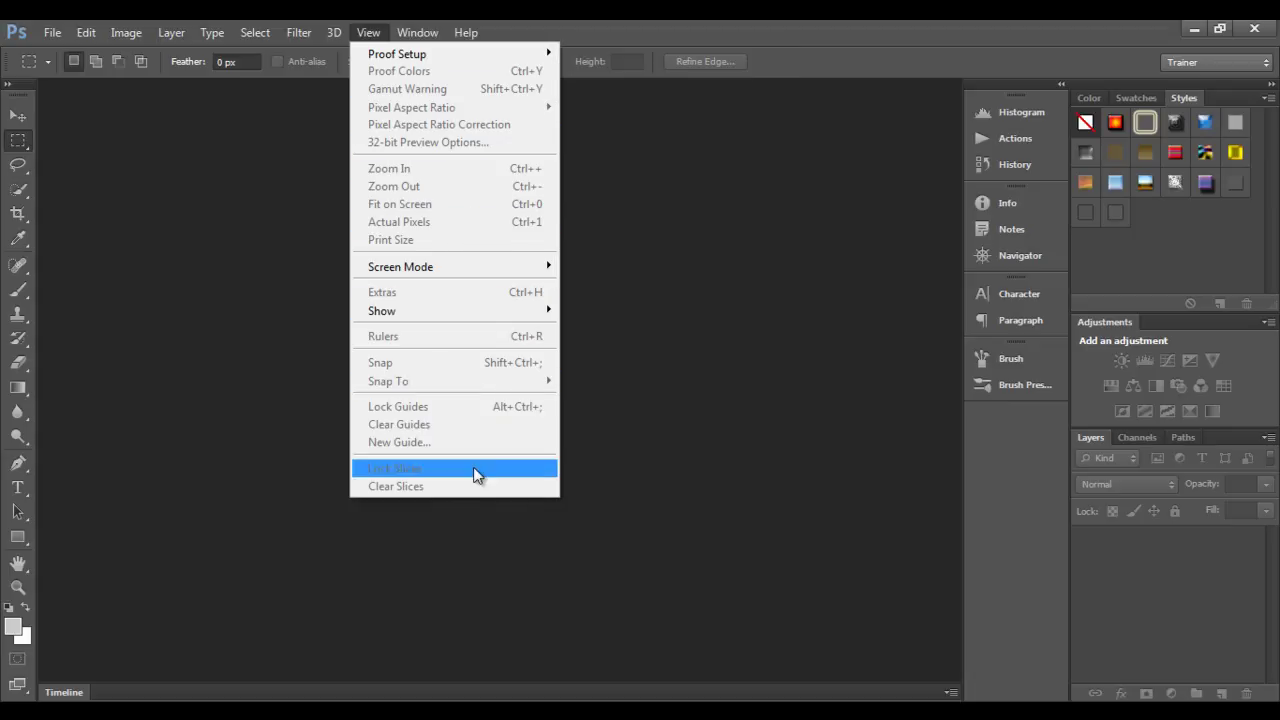
mouse_move(420, 32)
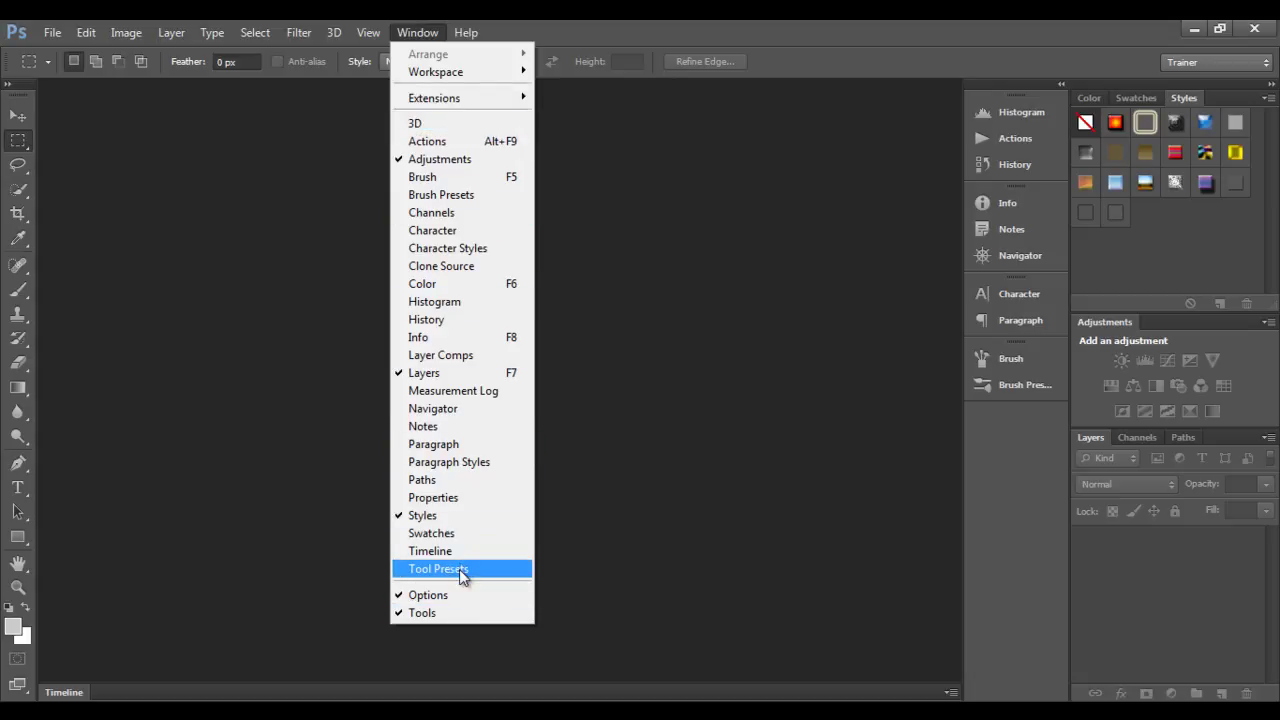
- Check the Window menu's Workspace and Extensions submenus, then display the Help menu
mouse_move(473, 78)
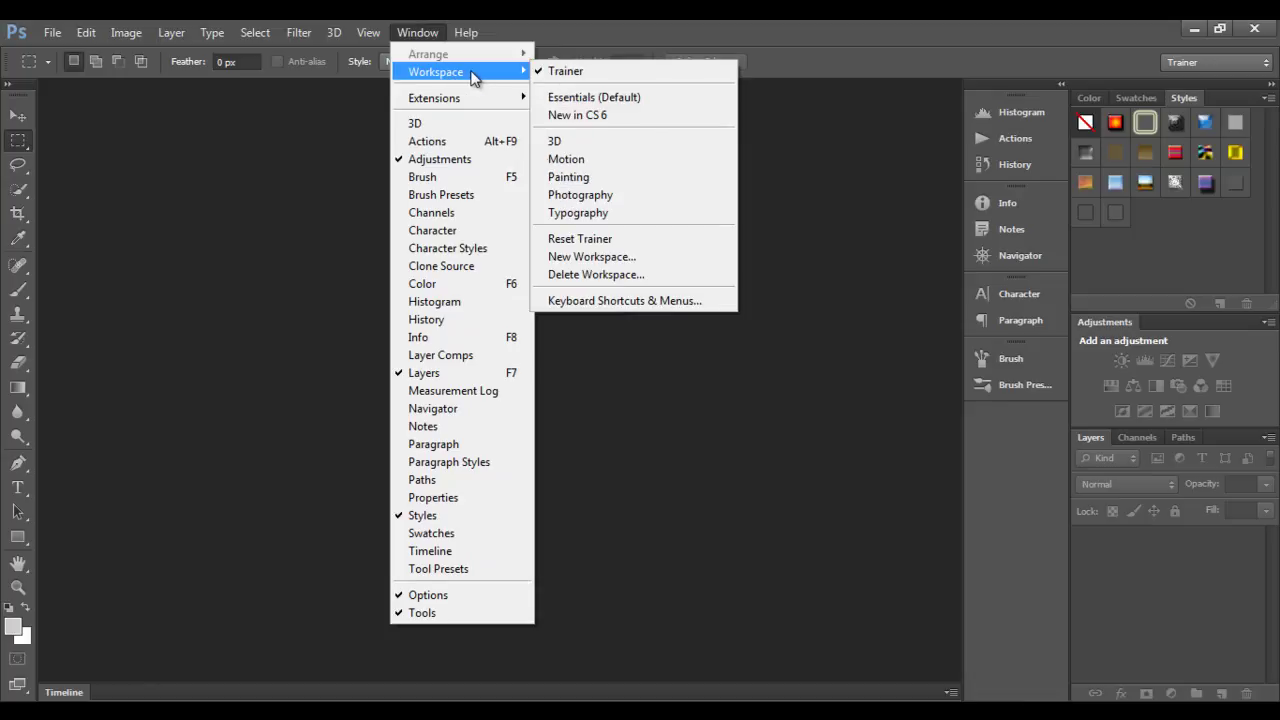
mouse_move(453, 103)
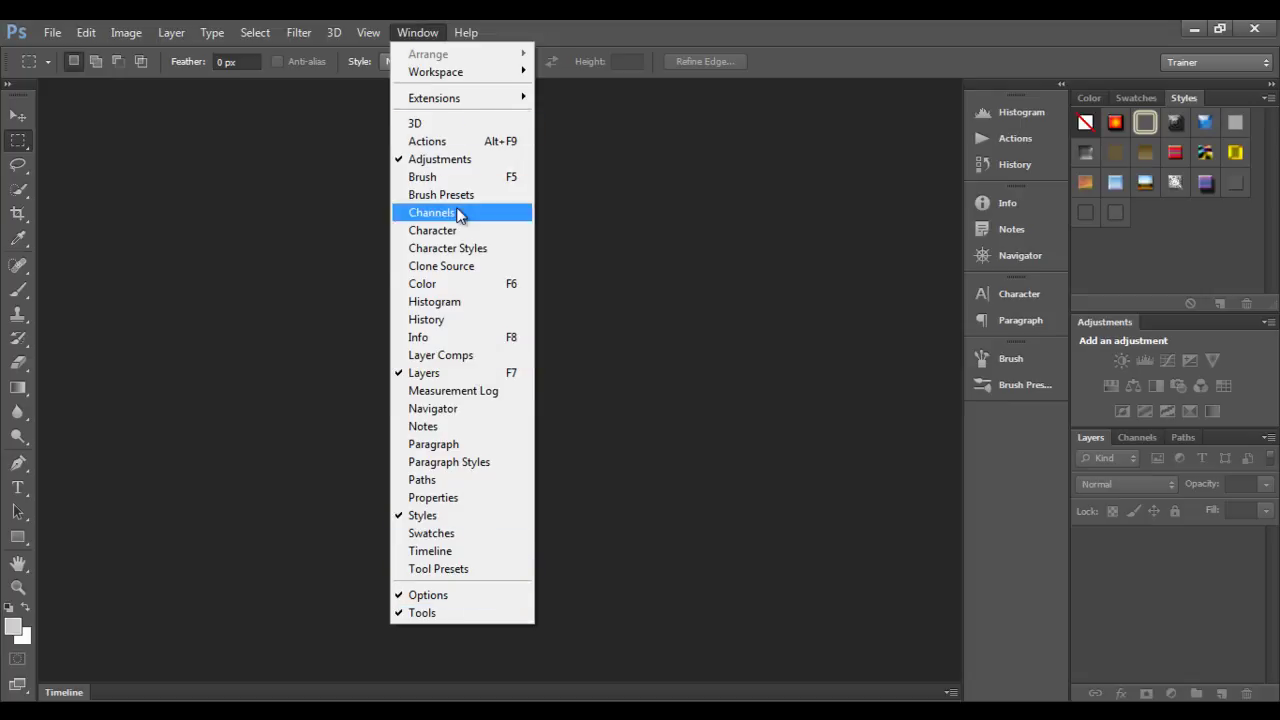
mouse_move(467, 34)
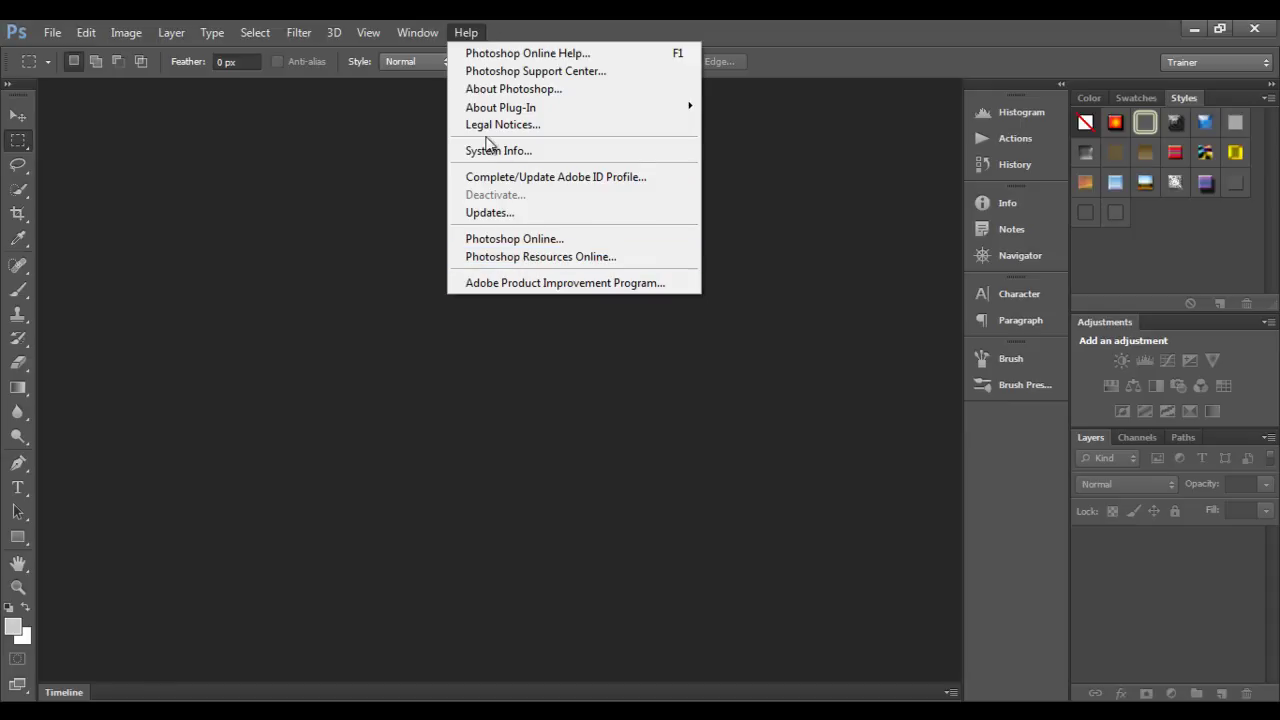
- Close the Help menu without choosing a command and reopen the File menu
click(449, 536)
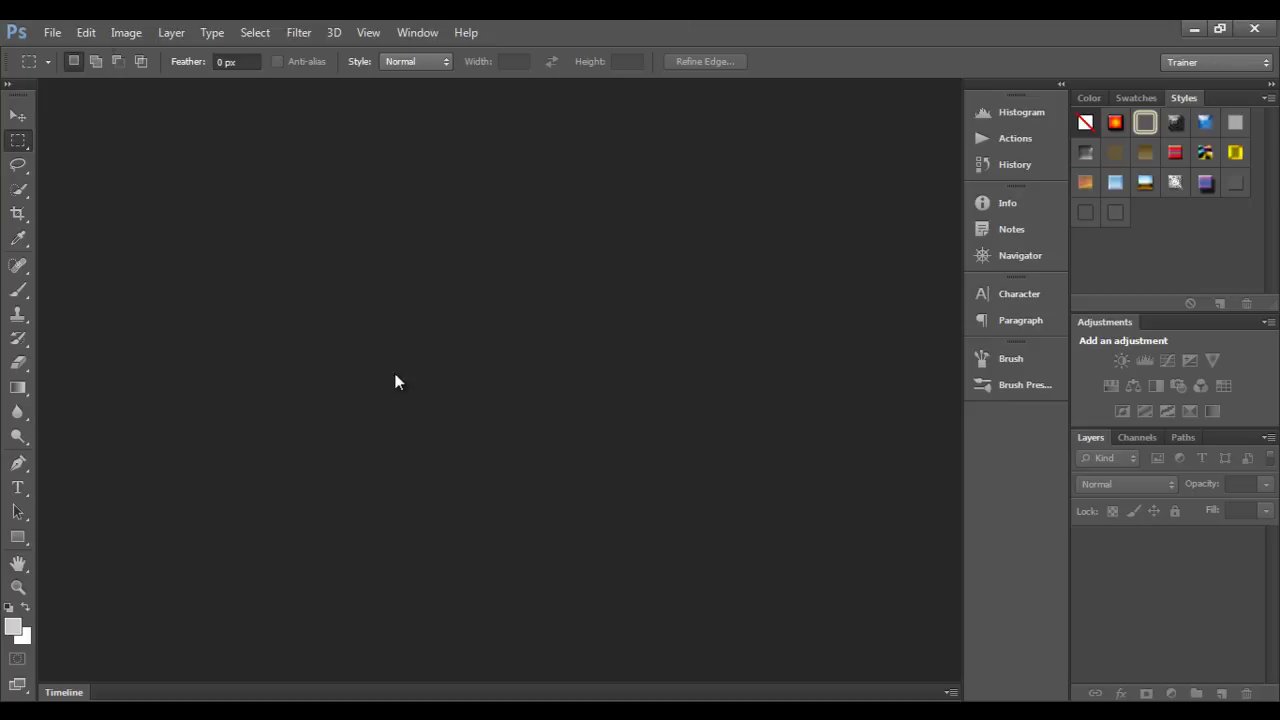
click(50, 32)
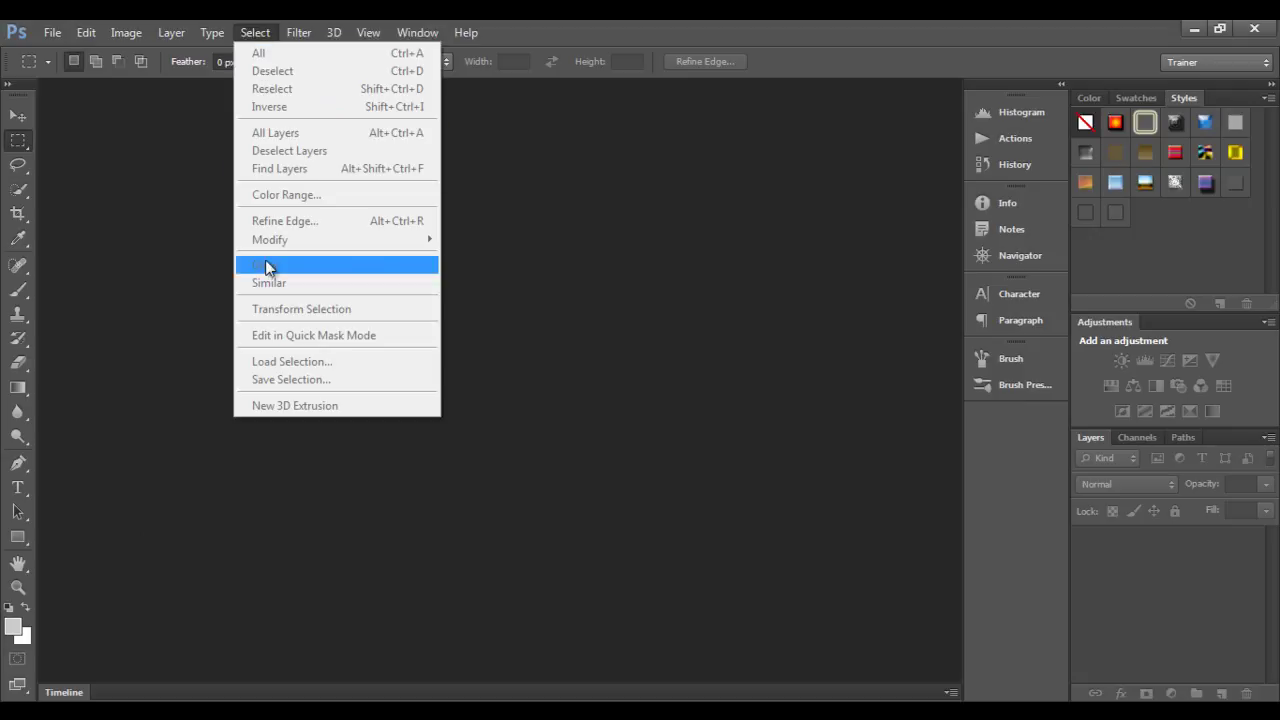
- Look over the Select menu commands, then minimise Photoshop to return to Word
click(673, 289)
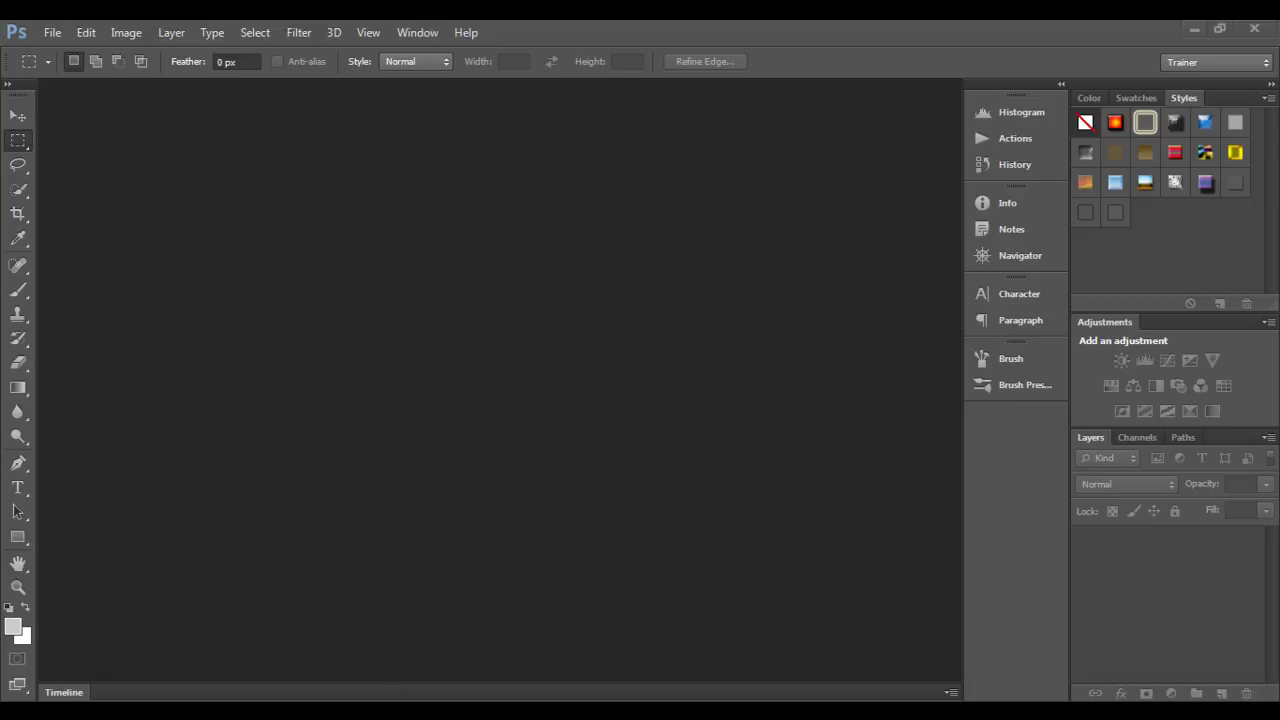
click(1194, 28)
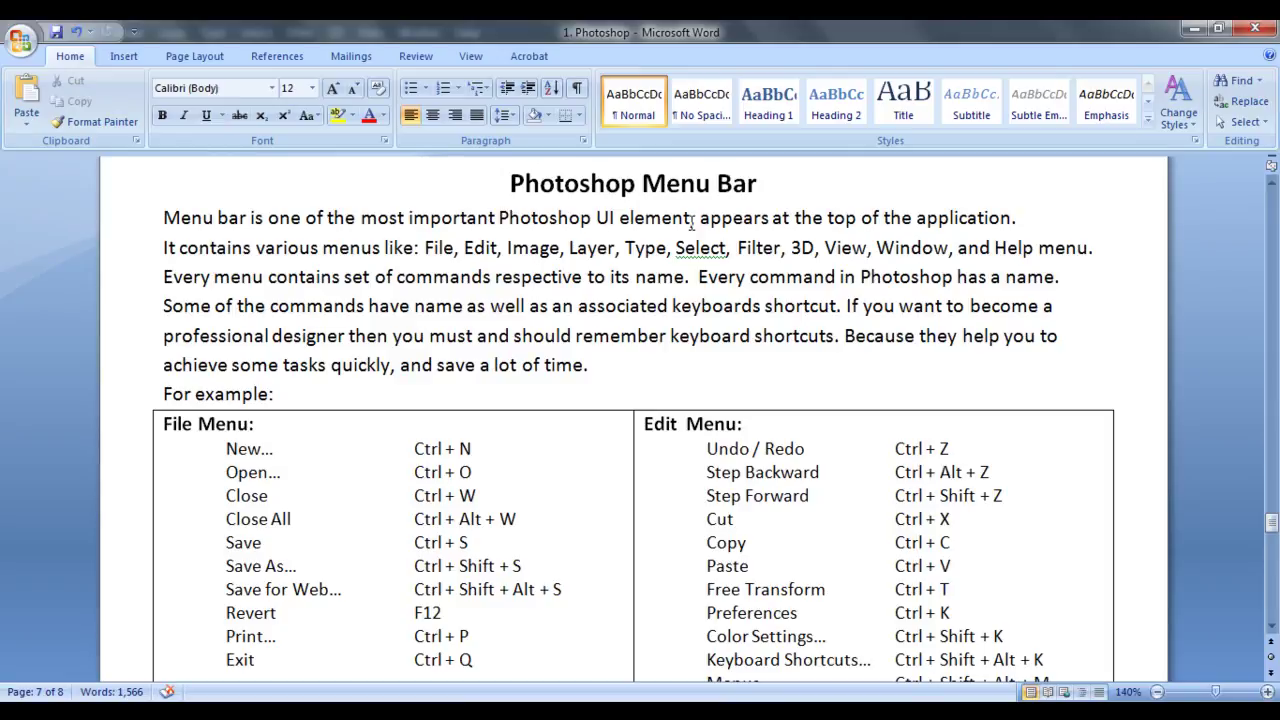
drag(834, 217, 1012, 219)
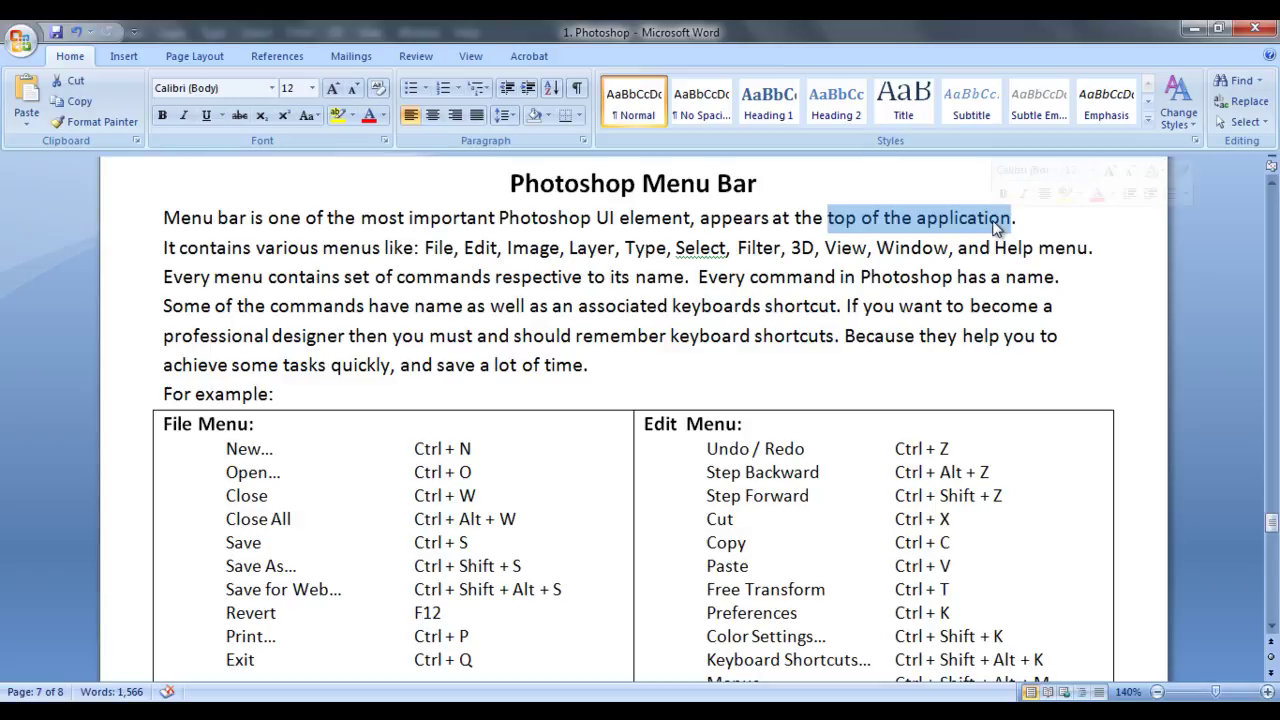
click(866, 306)
drag(158, 247, 384, 247)
click(516, 305)
click(508, 248)
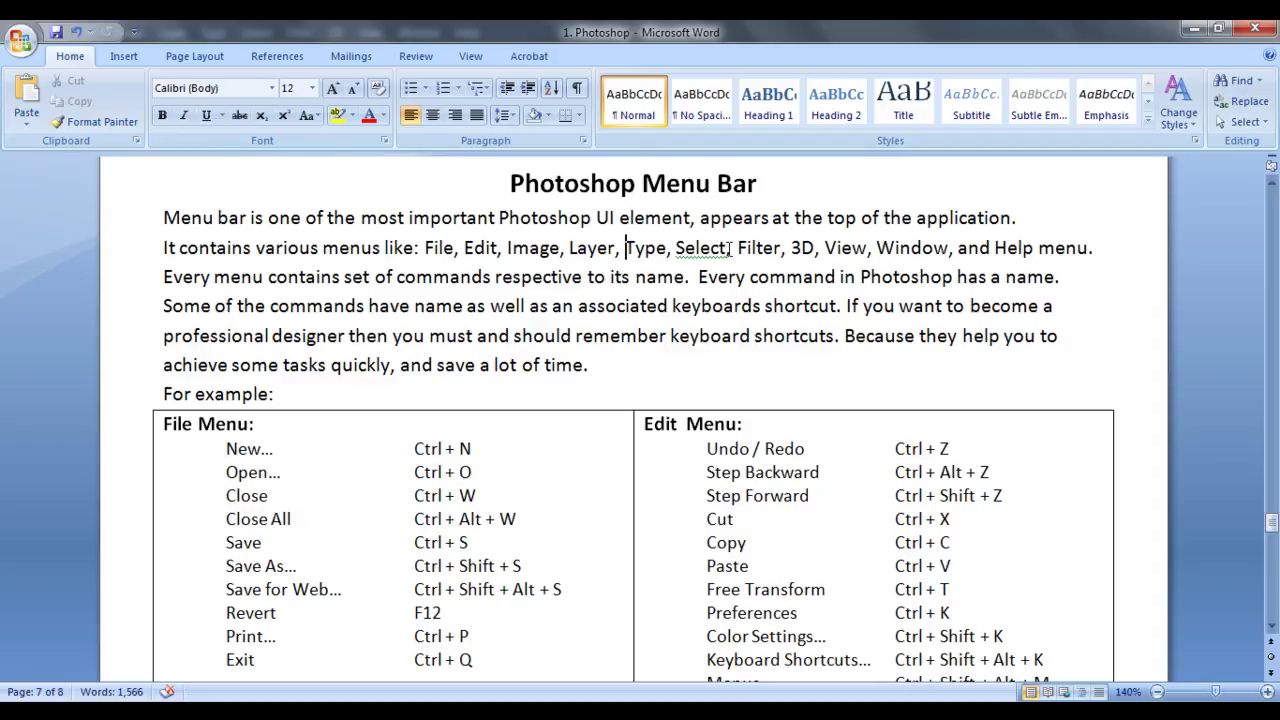
click(803, 248)
click(890, 249)
click(1006, 249)
drag(692, 277, 488, 277)
drag(372, 277, 443, 280)
click(502, 305)
click(386, 277)
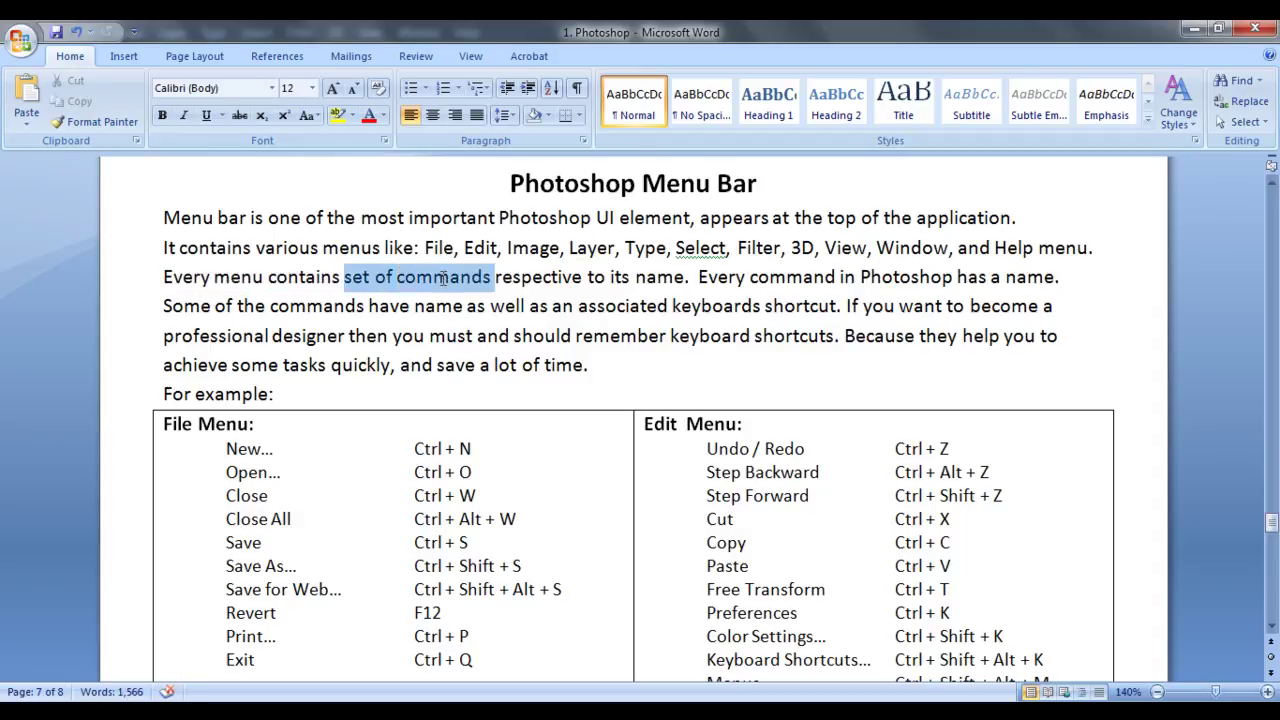
drag(196, 424, 163, 424)
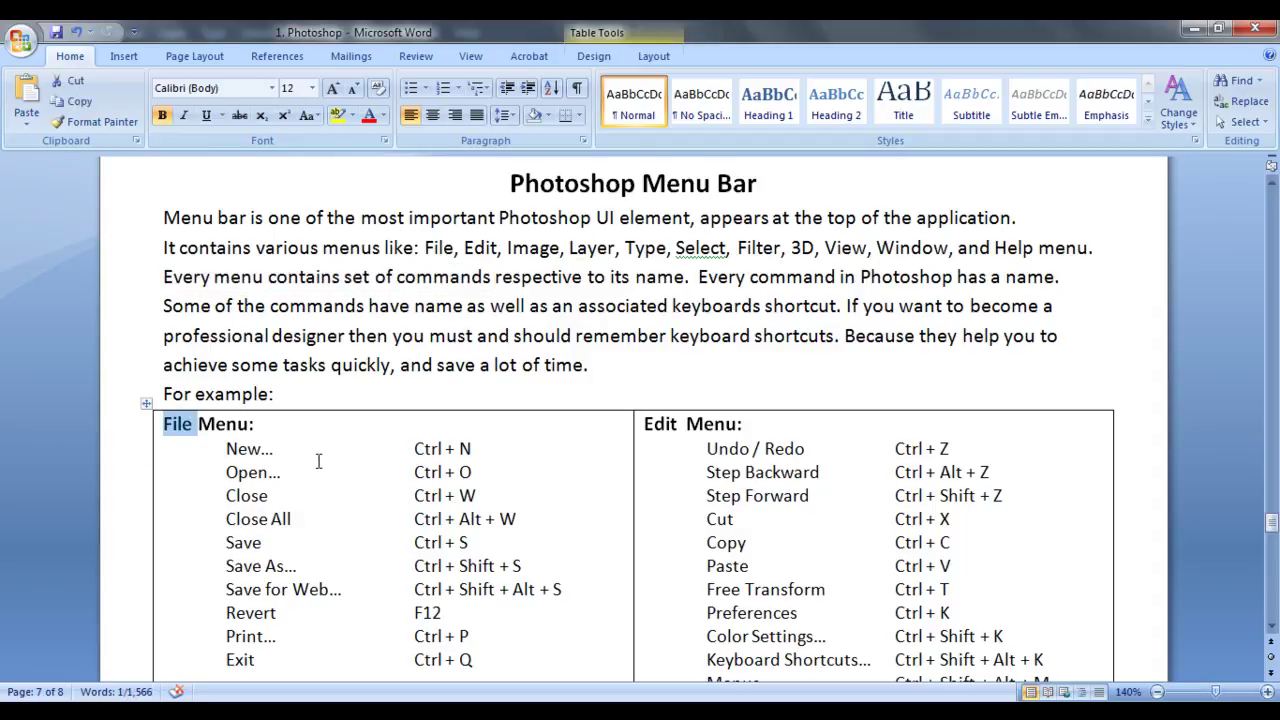
scroll(335, 463, down, 1)
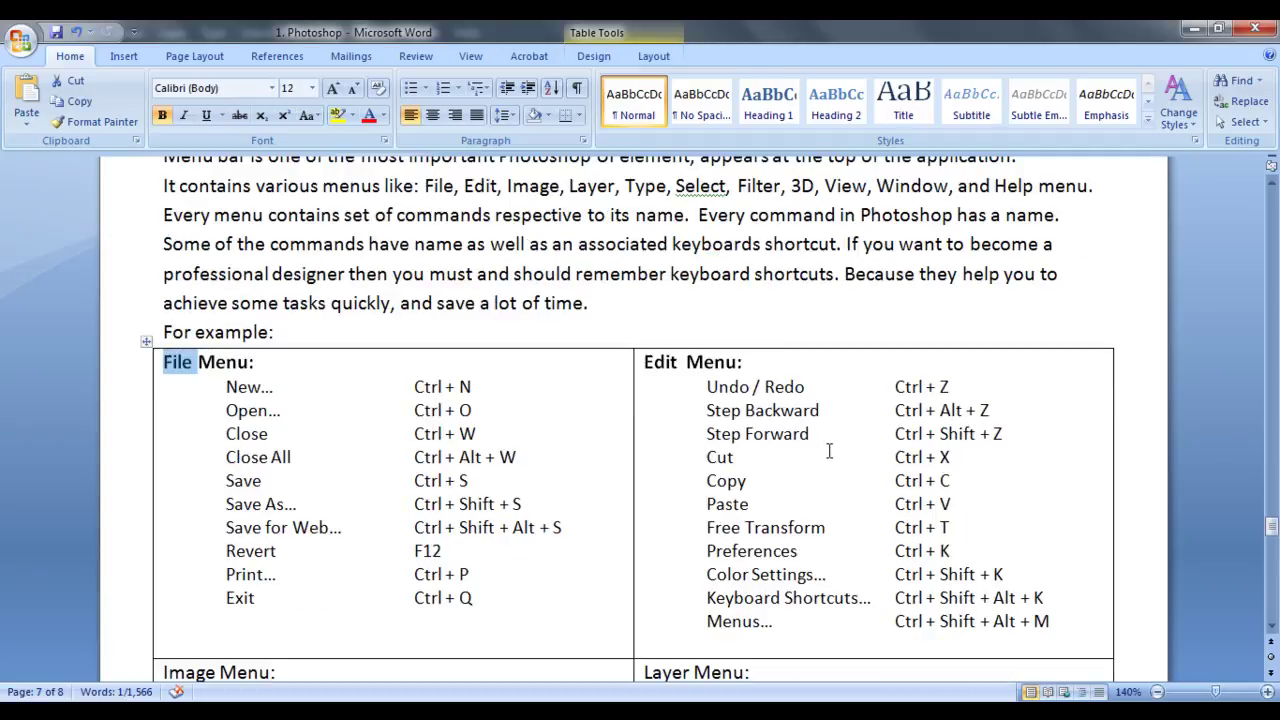
scroll(835, 540, down, 6)
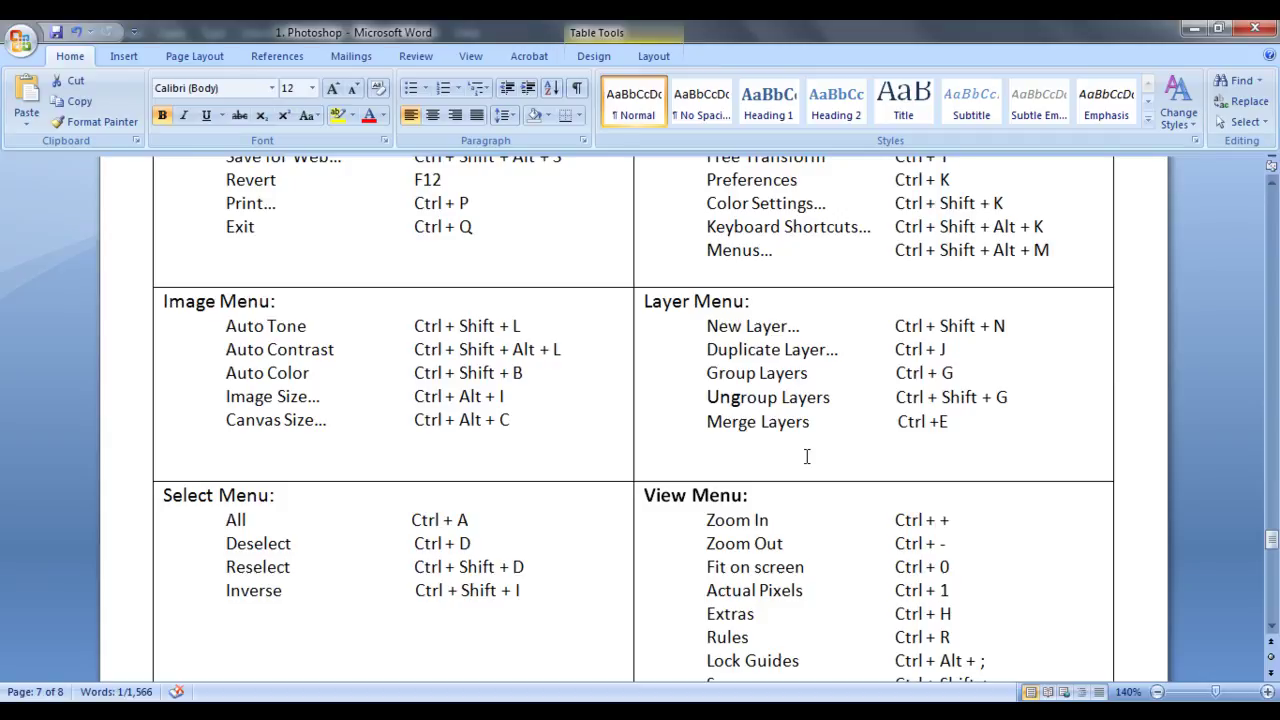
scroll(356, 523, down, 2)
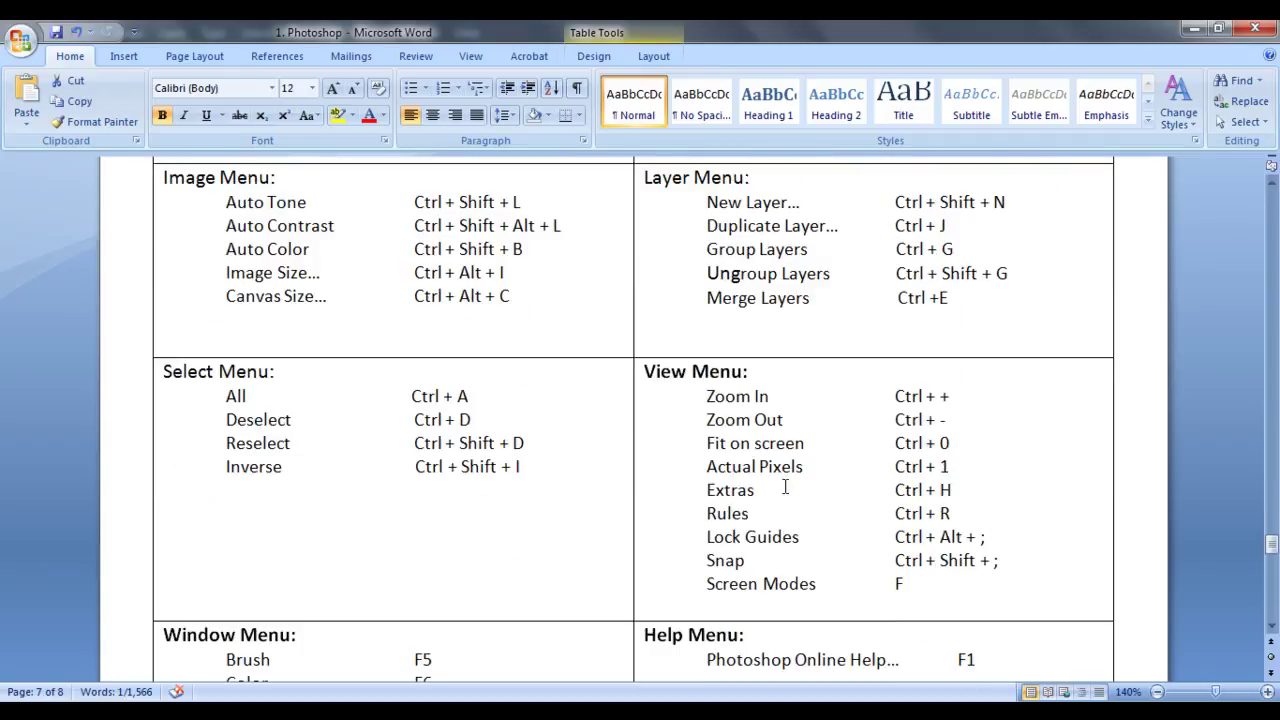
scroll(797, 555, down, 3)
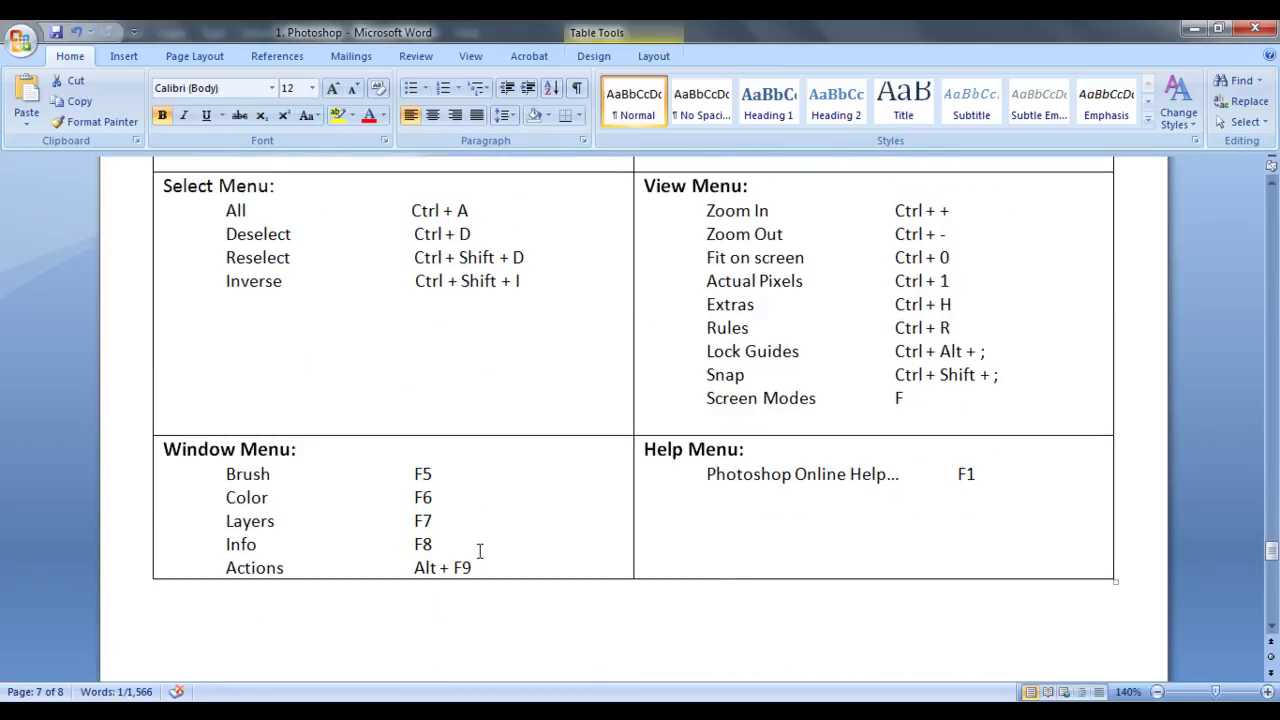
scroll(479, 551, up, 15)
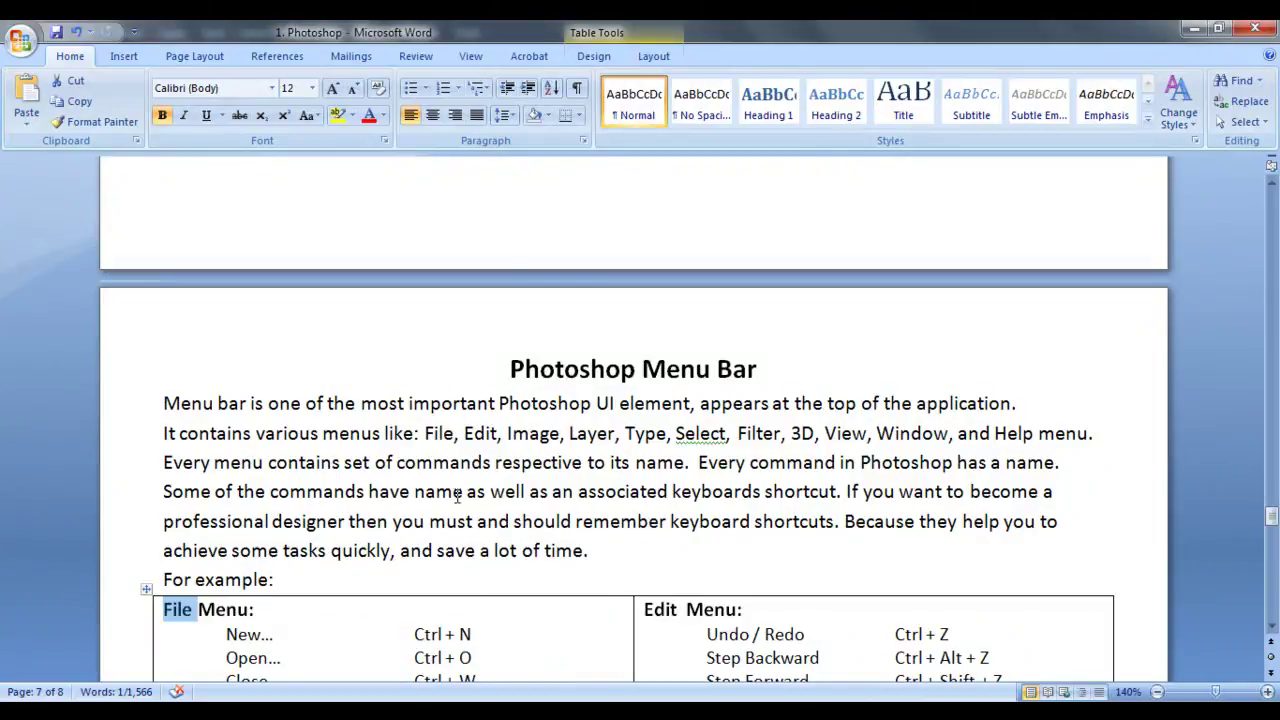
- Highlight the New and Open shortcut rows, New..., and the 'save a lot of time' text in turn
scroll(458, 497, down, 2)
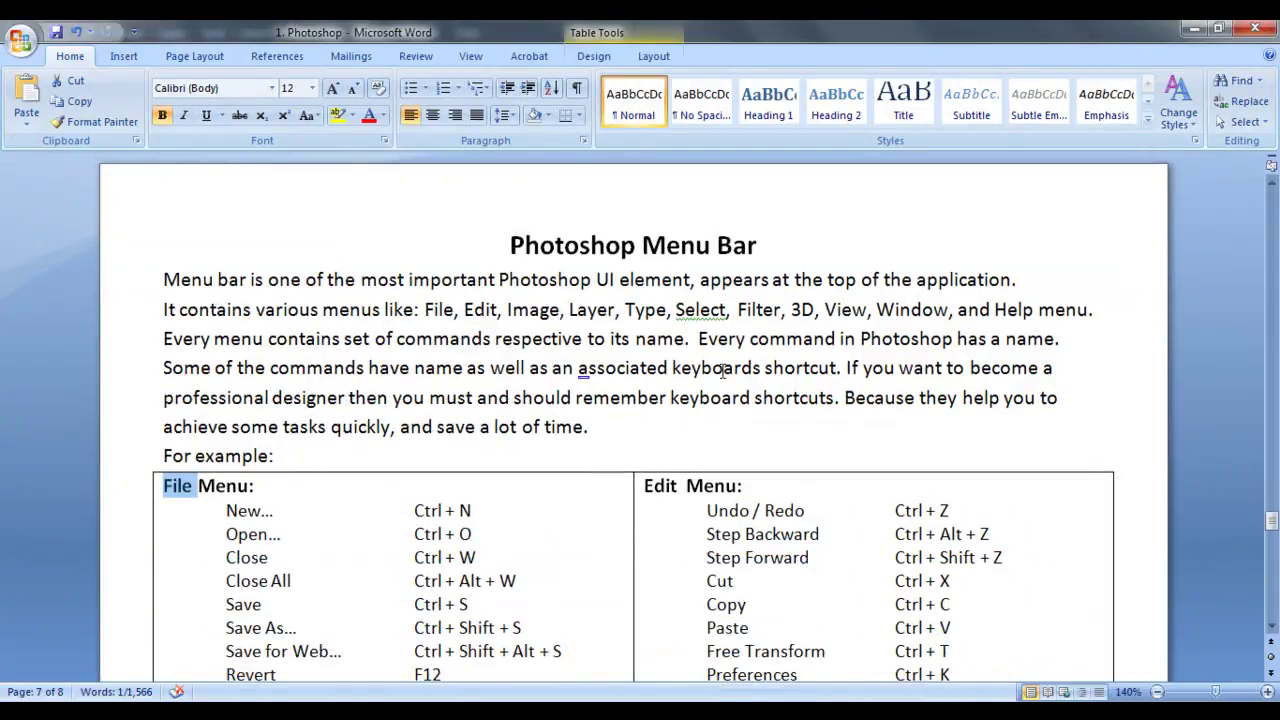
drag(227, 510, 281, 537)
click(340, 576)
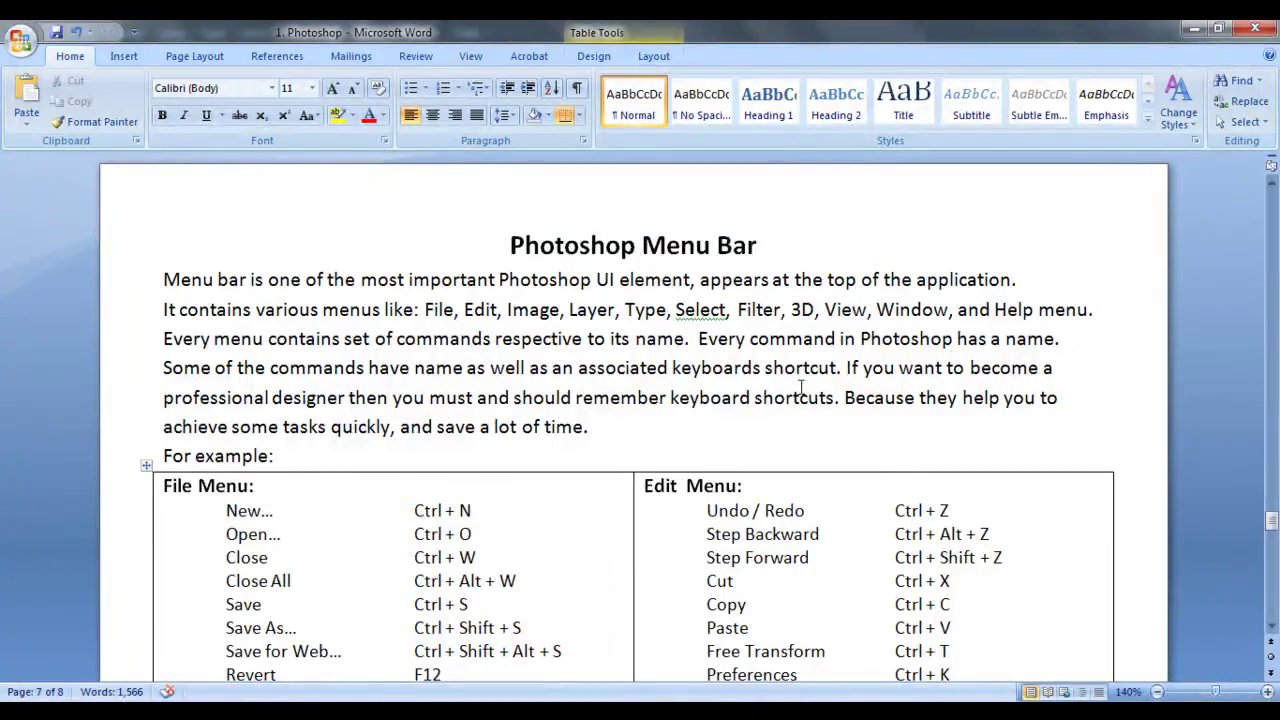
drag(290, 511, 225, 511)
click(346, 530)
drag(440, 425, 600, 427)
click(646, 437)
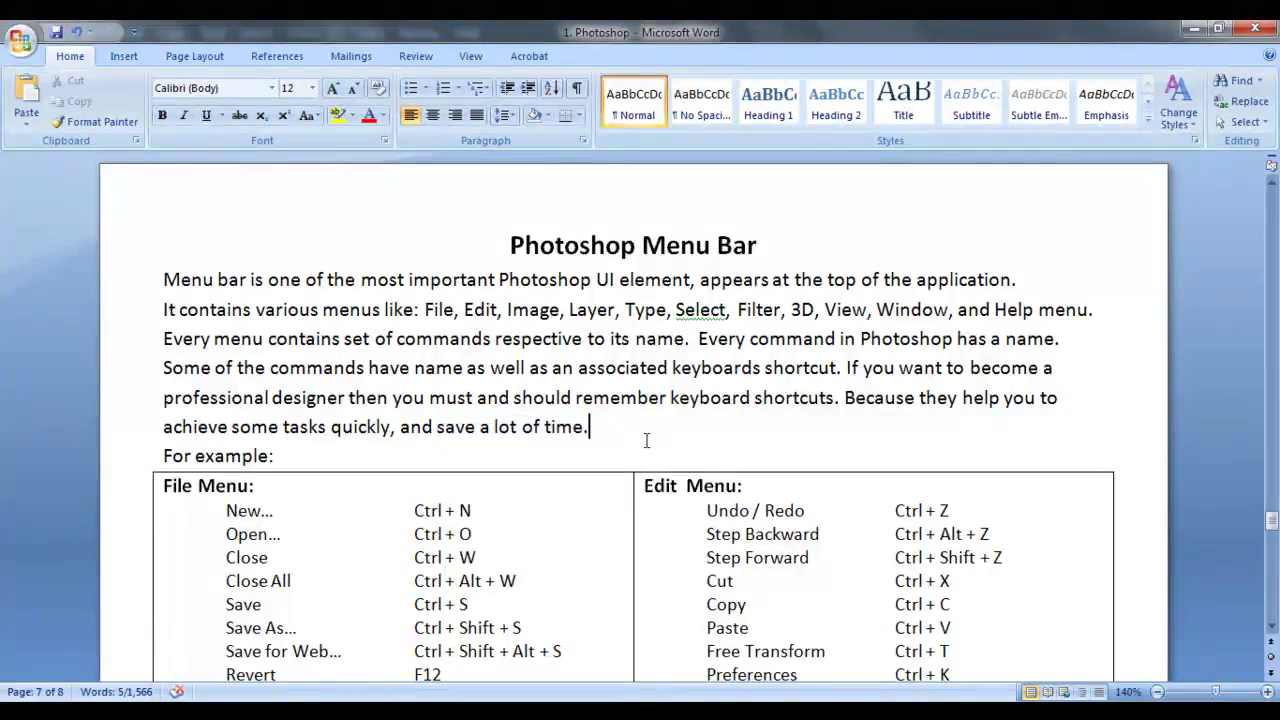
scroll(780, 496, down, 3)
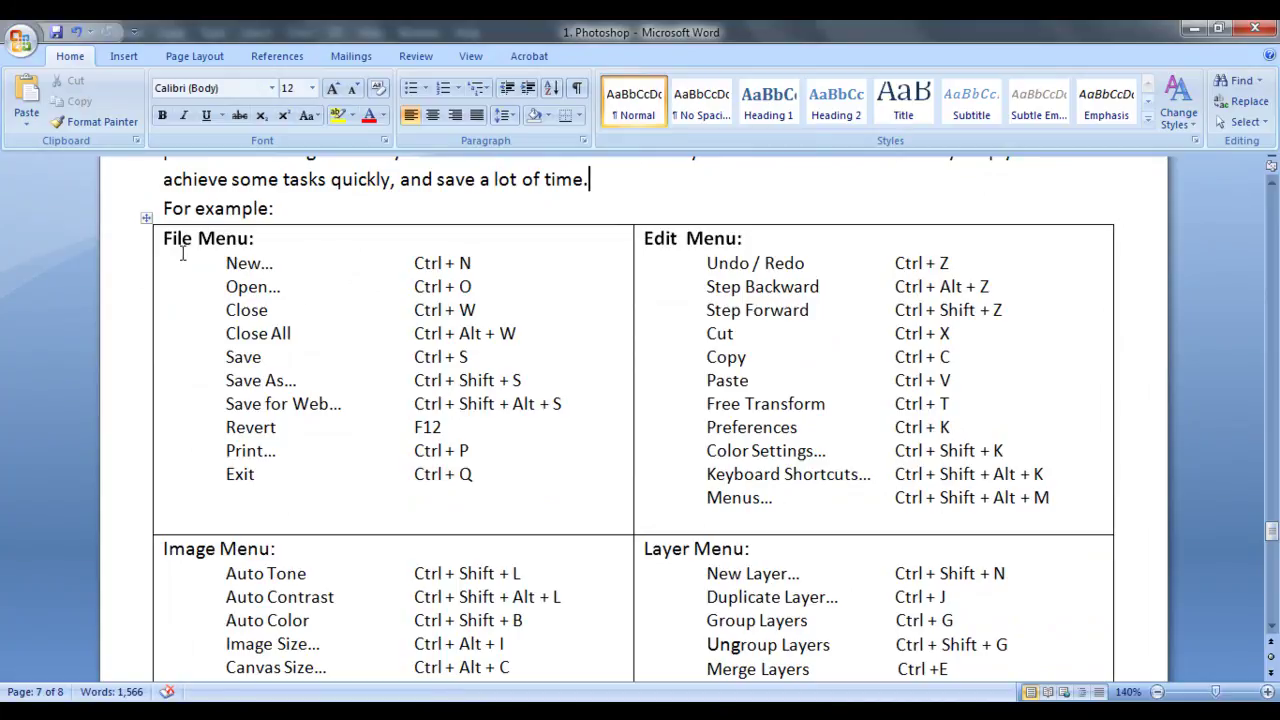
- Select the File Menu entries from New... to Exit, then New... and its Ctrl + N shortcut
click(229, 264)
drag(237, 265, 509, 466)
key(Right)
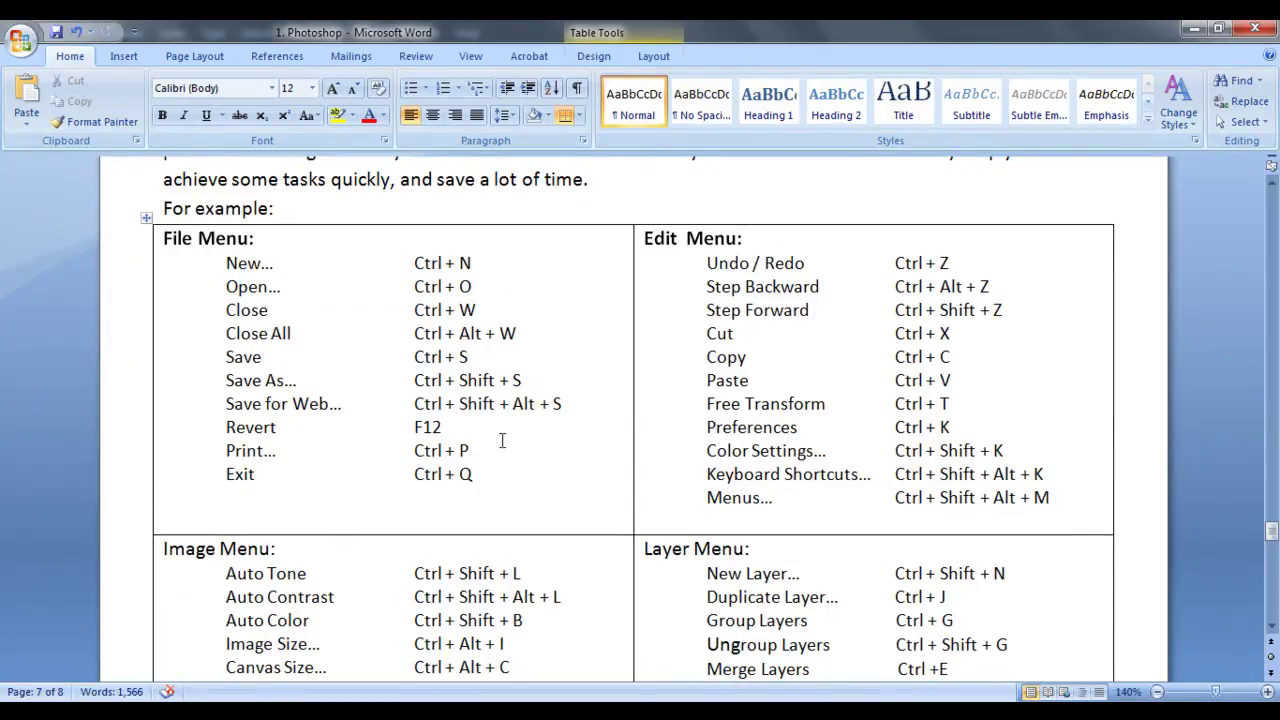
drag(226, 263, 272, 263)
click(409, 263)
drag(413, 263, 477, 268)
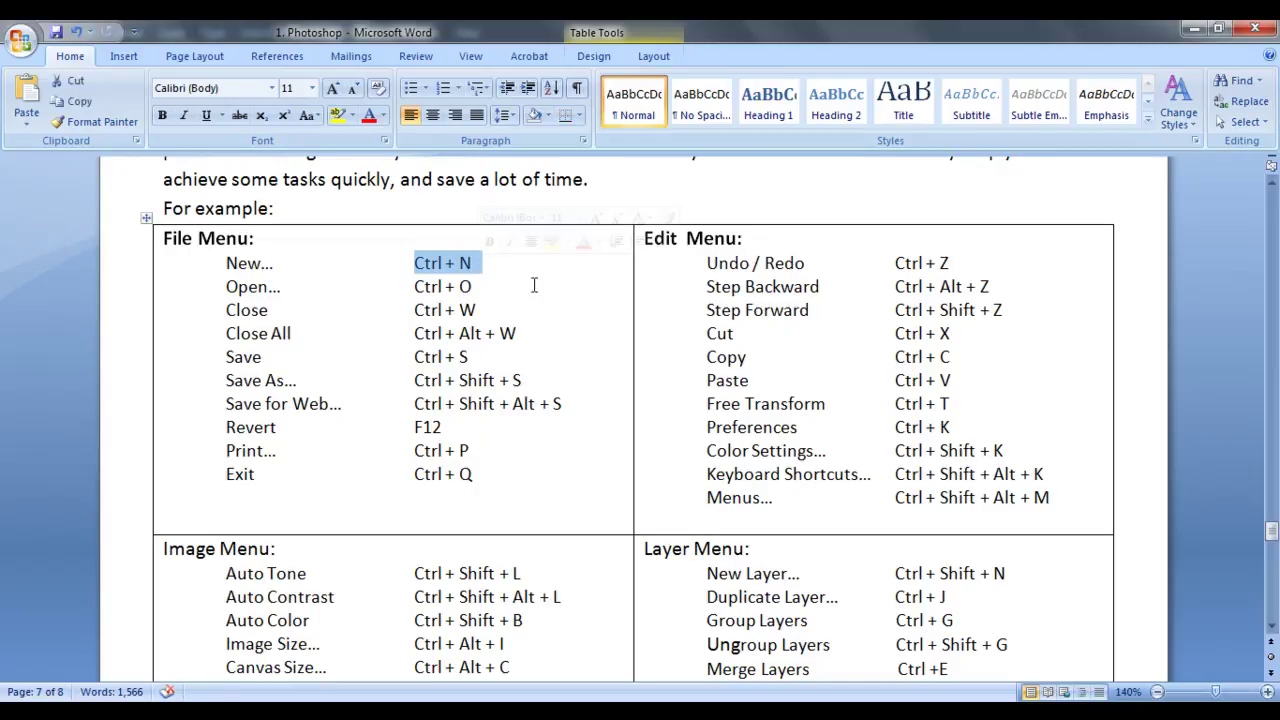
click(578, 310)
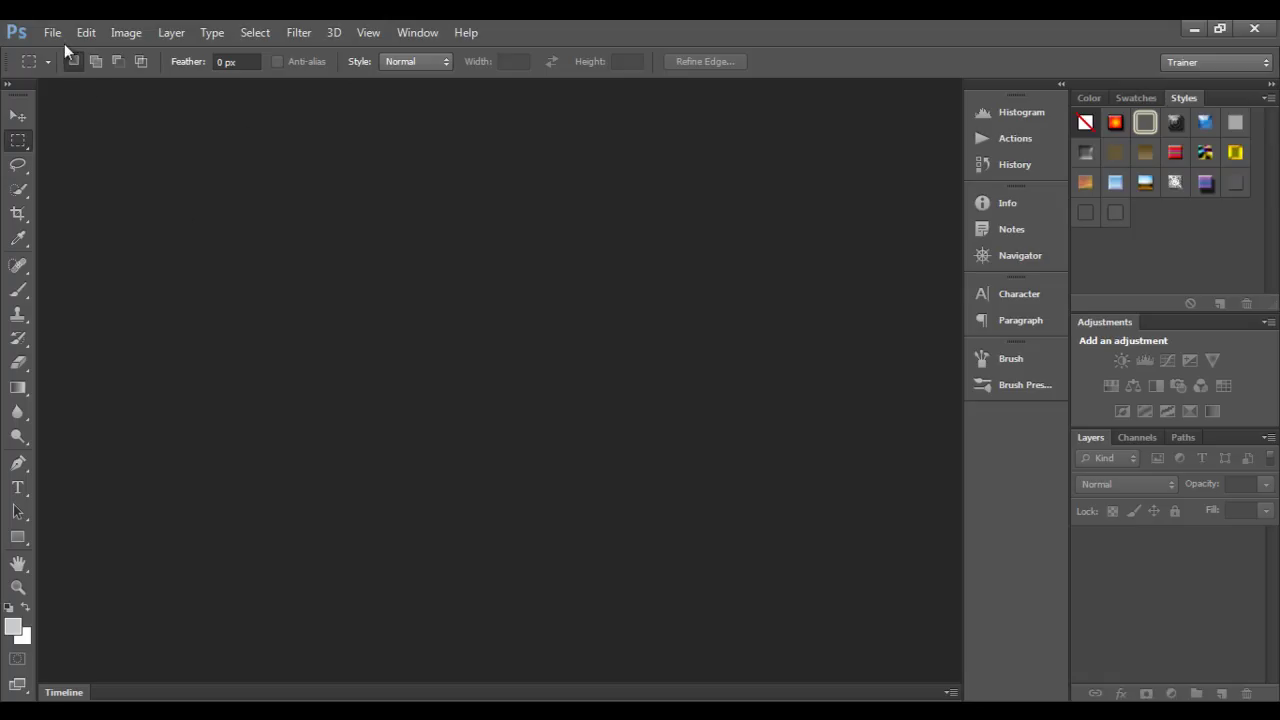
click(58, 33)
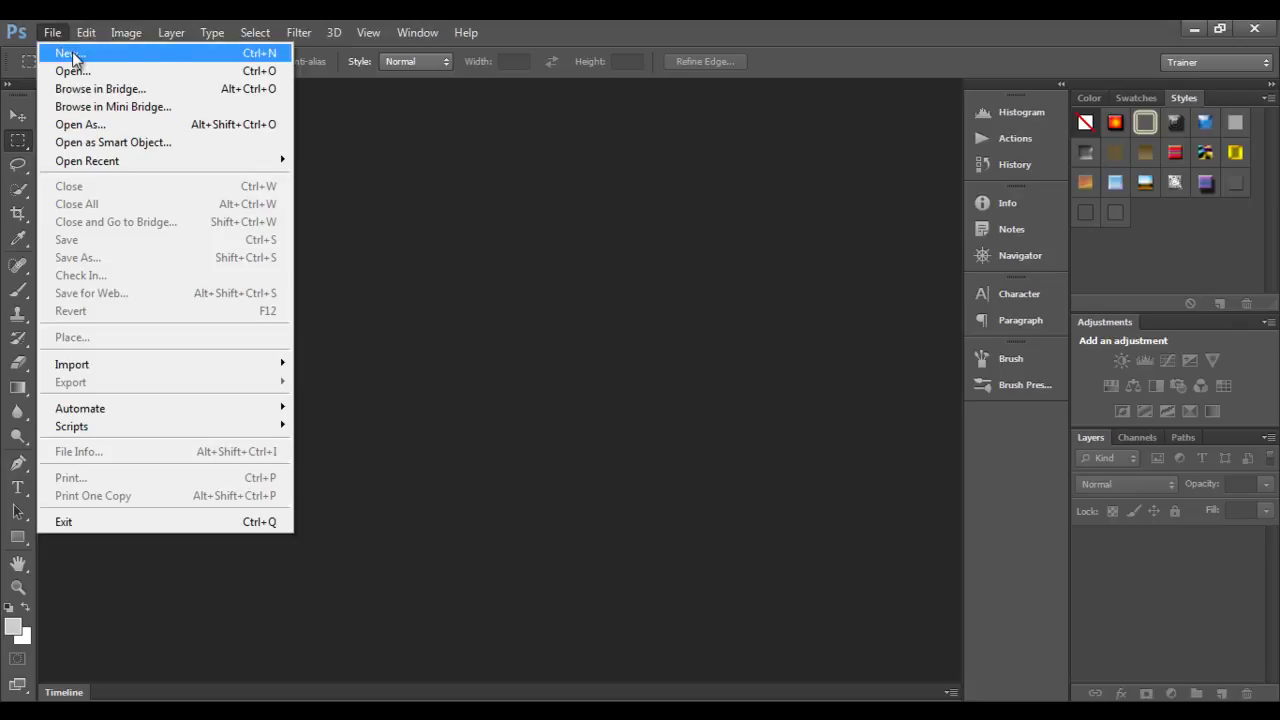
click(73, 55)
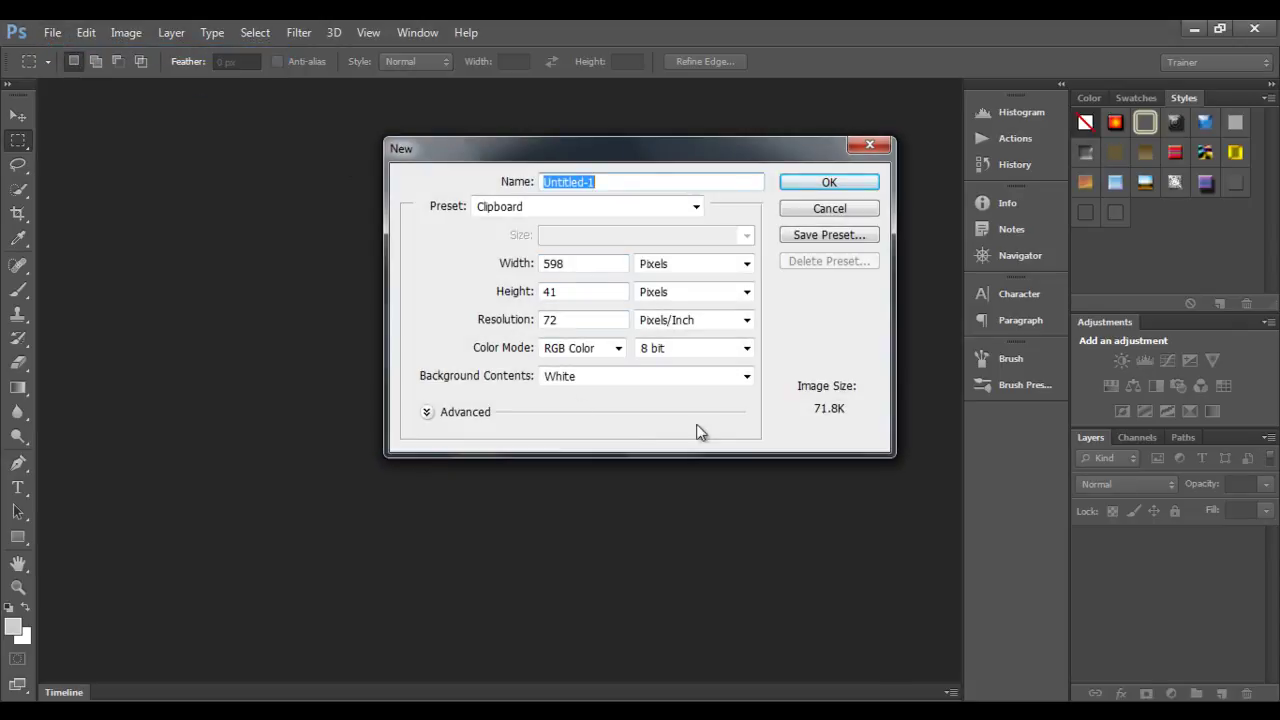
click(851, 212)
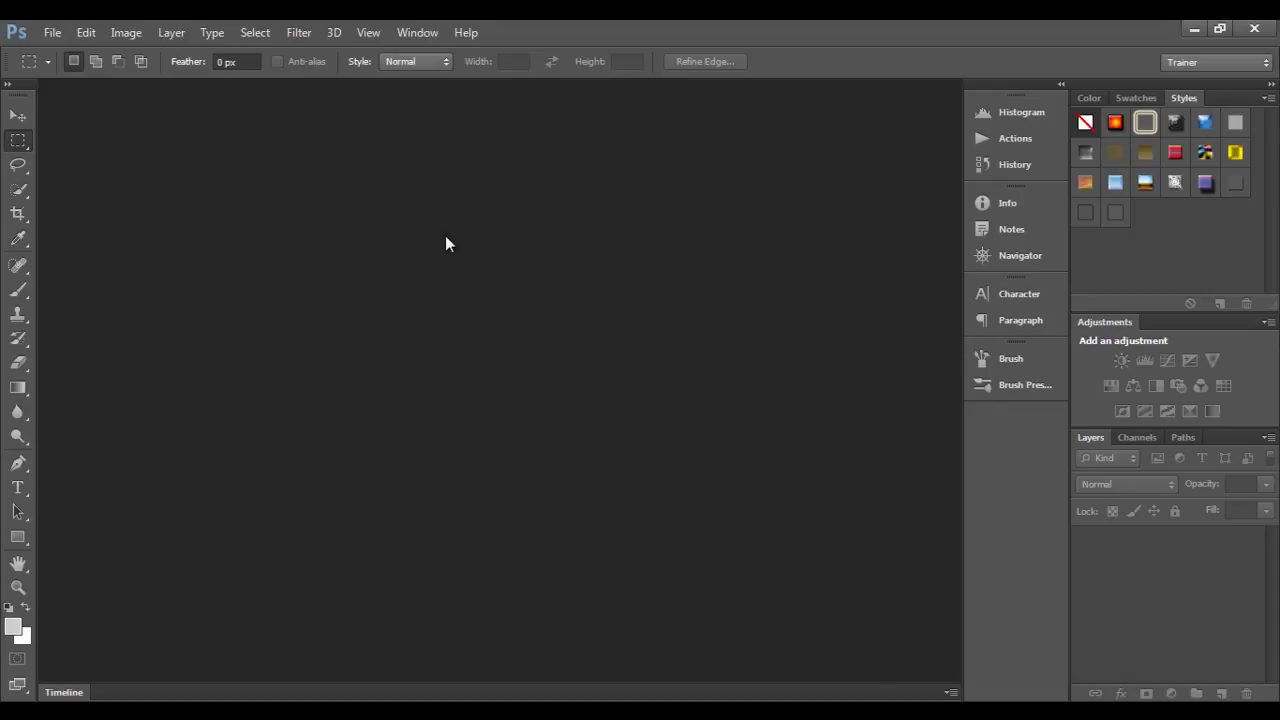
key(ctrl+n)
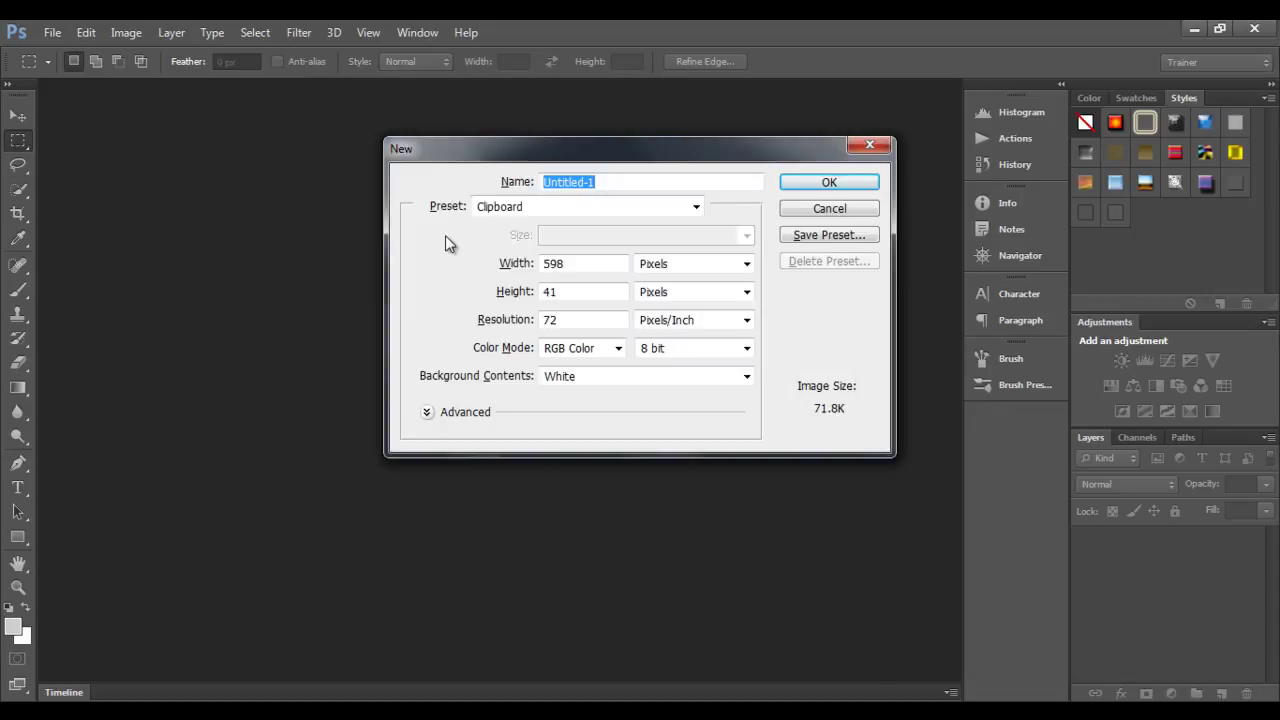
drag(685, 155, 651, 167)
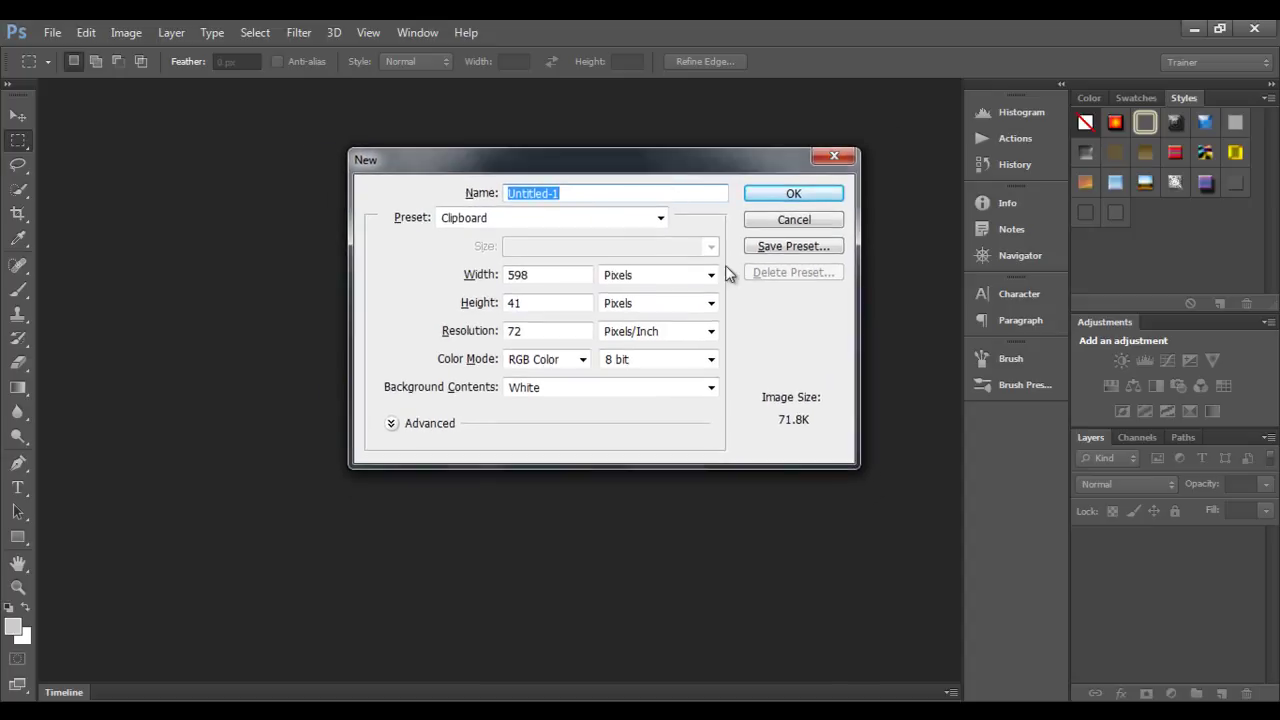
click(795, 222)
click(52, 32)
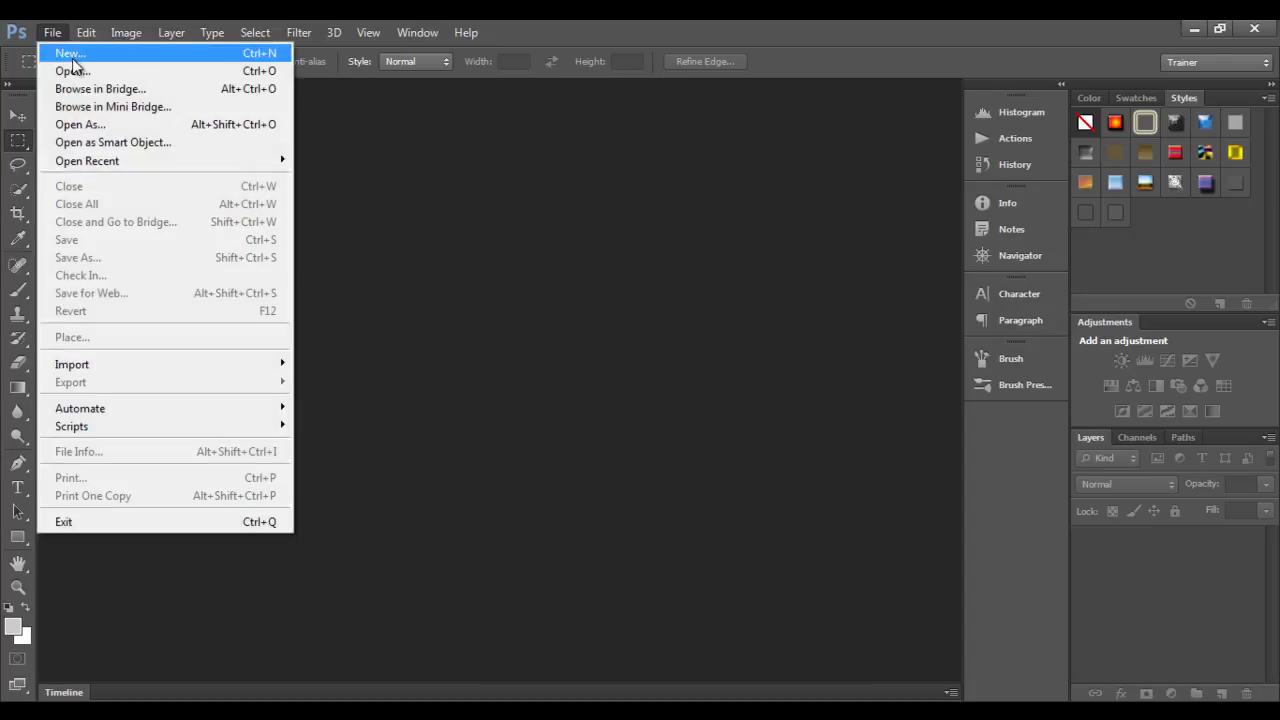
click(567, 337)
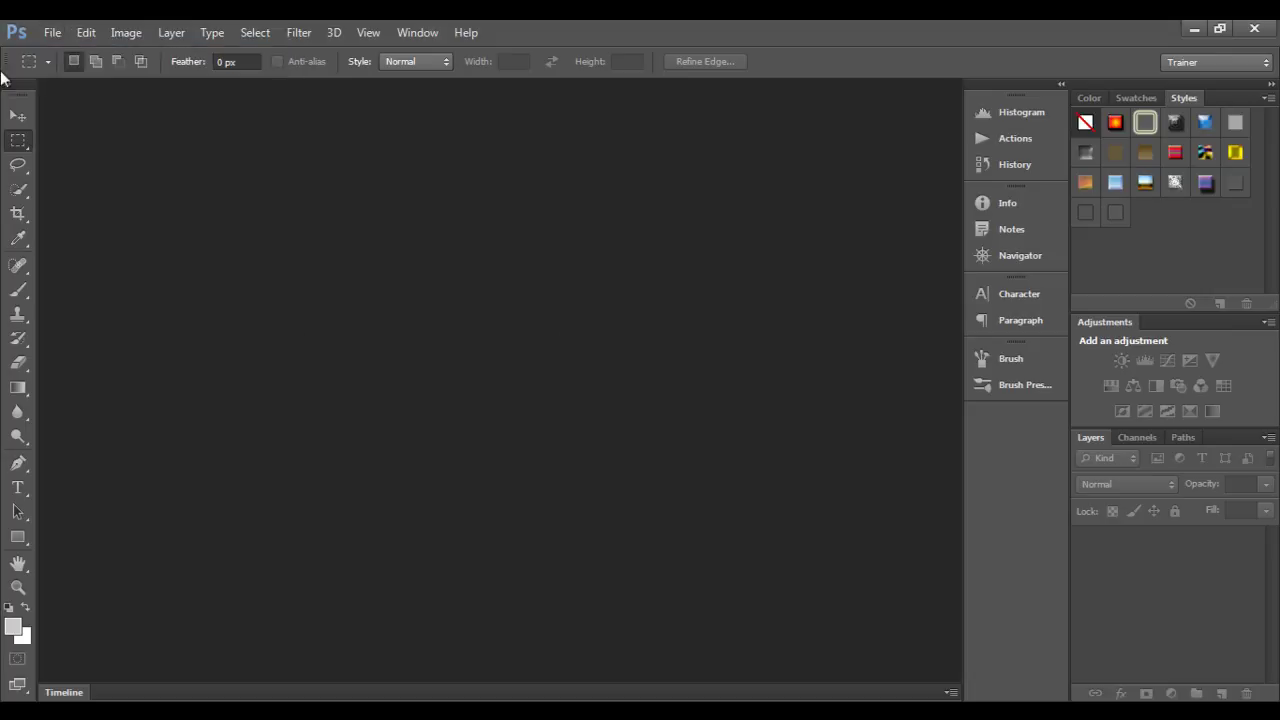
click(58, 34)
click(470, 291)
click(51, 33)
click(504, 420)
click(51, 33)
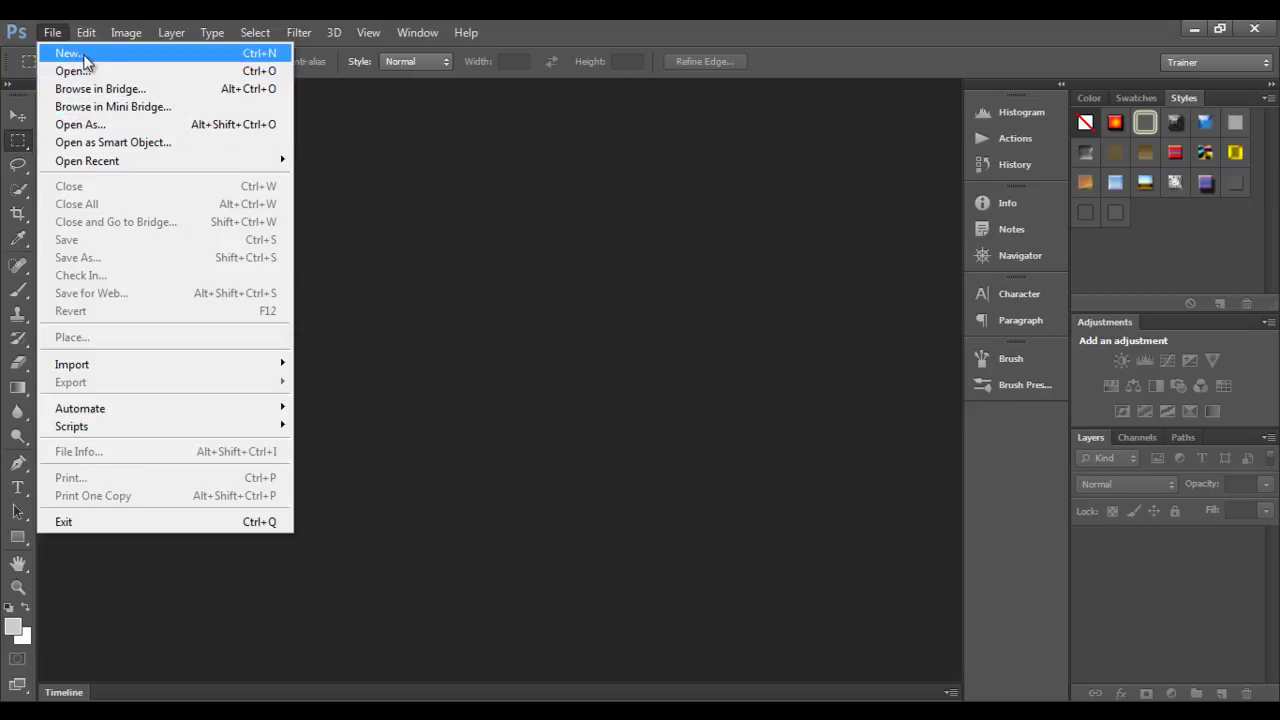
click(500, 277)
click(51, 34)
click(91, 55)
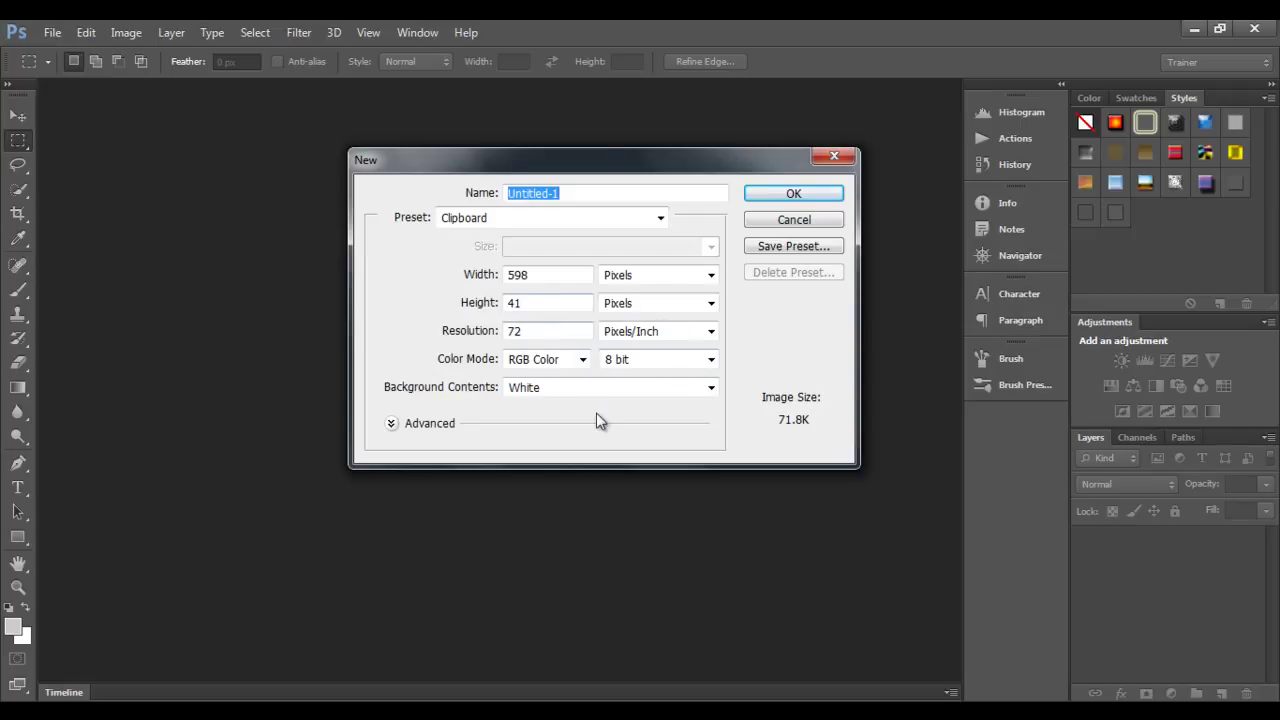
click(805, 218)
click(52, 32)
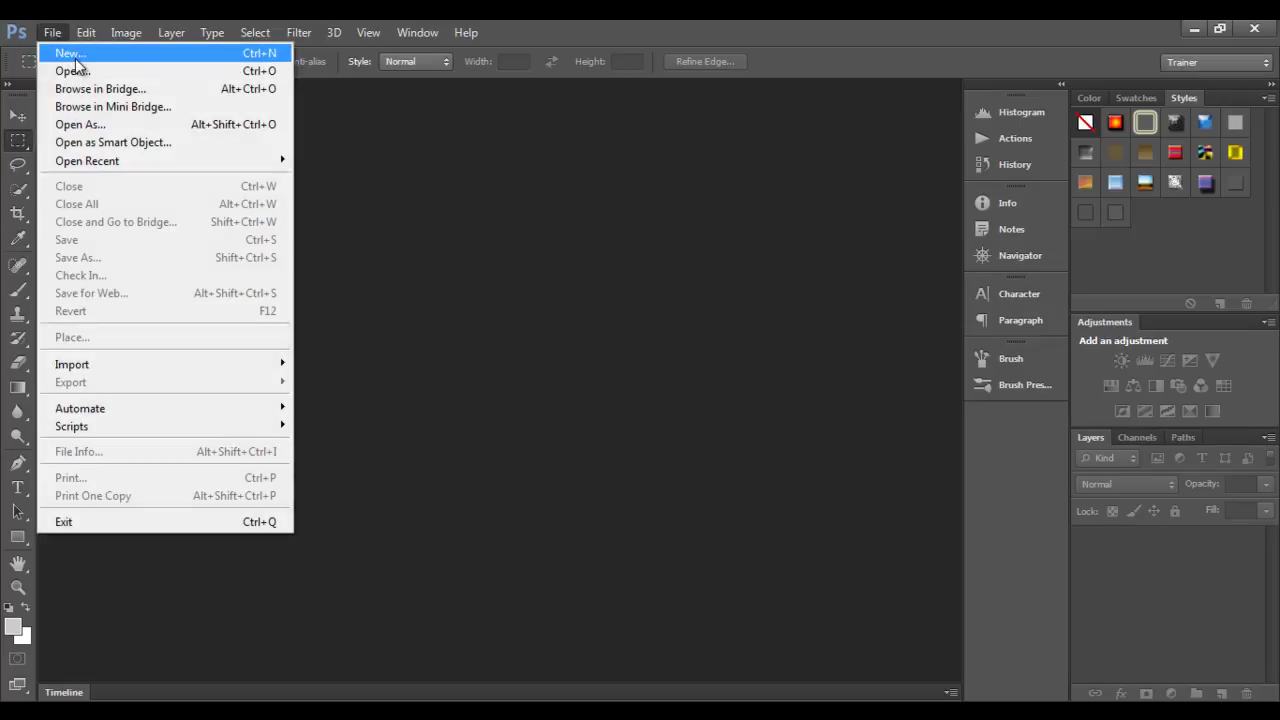
click(546, 488)
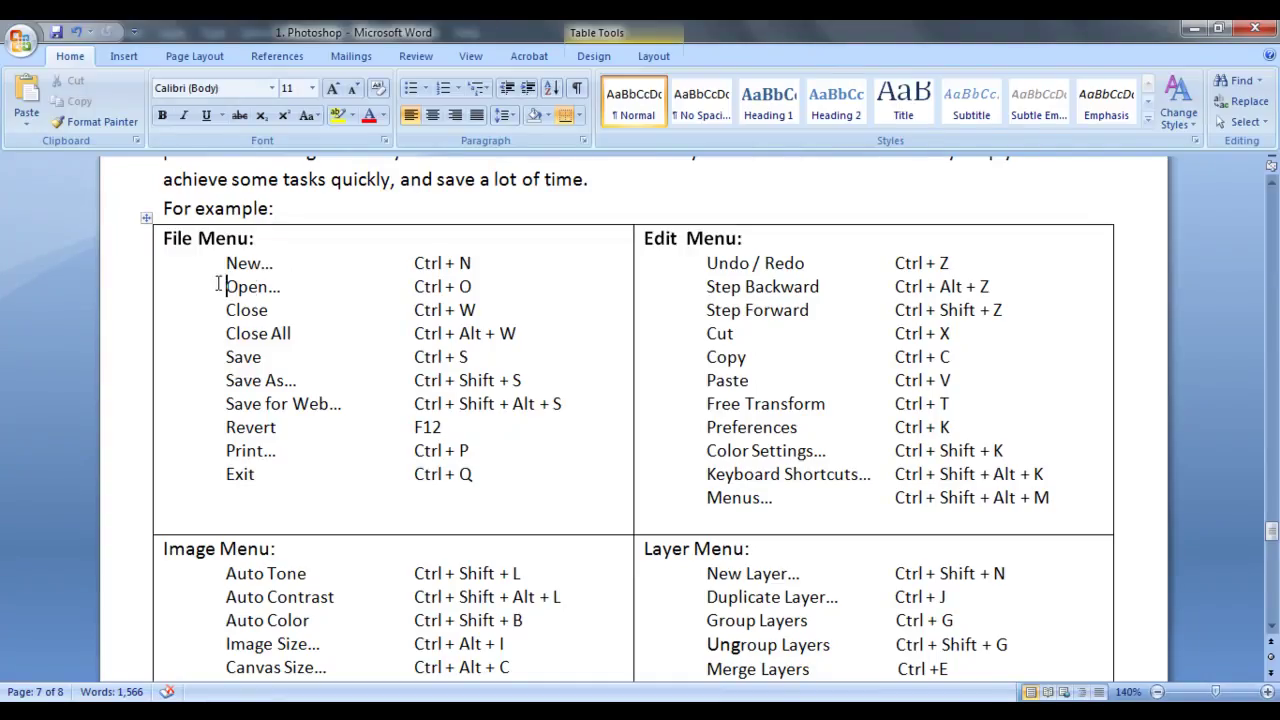
double_click(220, 286)
drag(410, 296, 474, 290)
click(540, 315)
drag(224, 314, 270, 316)
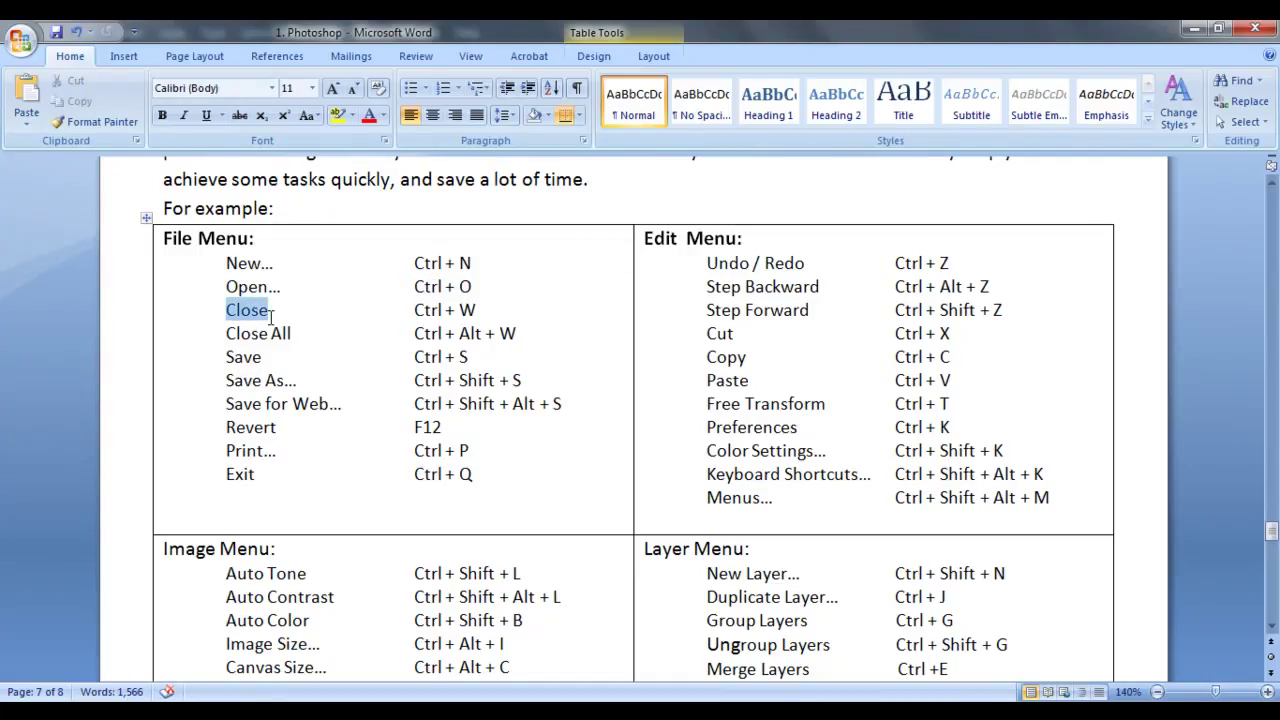
drag(413, 311, 476, 314)
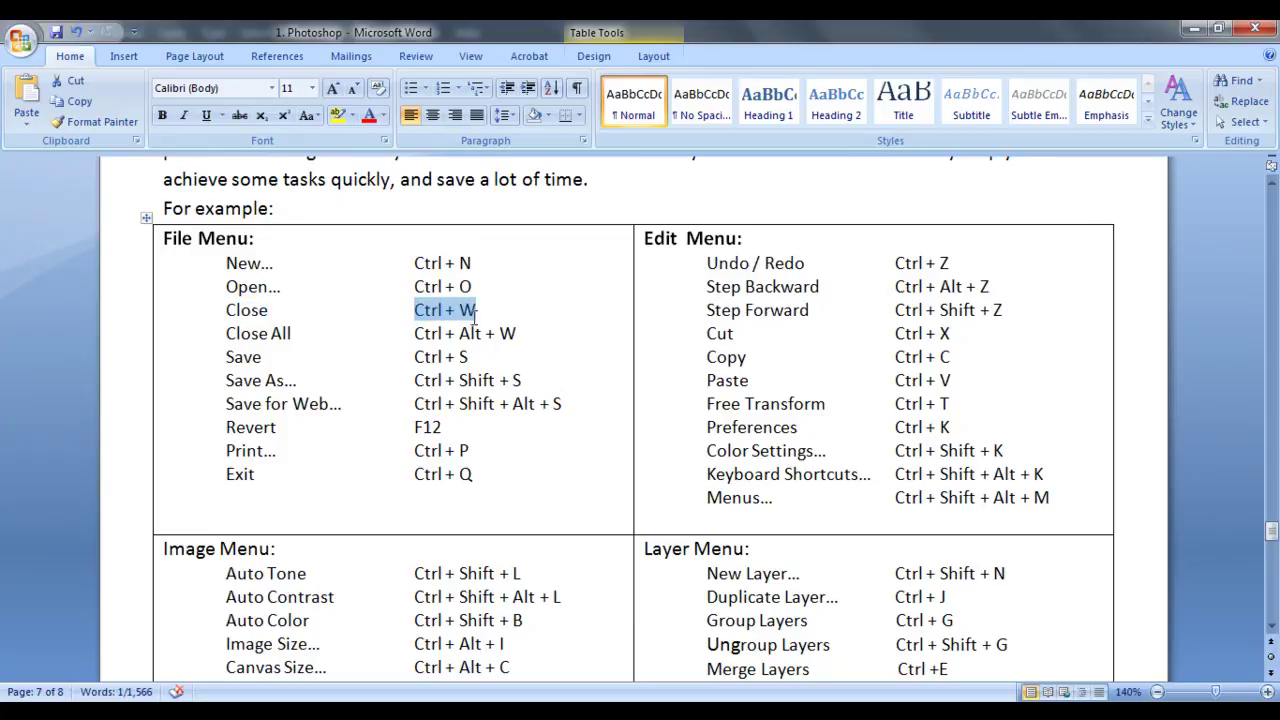
drag(224, 333, 306, 331)
drag(414, 333, 440, 333)
click(470, 333)
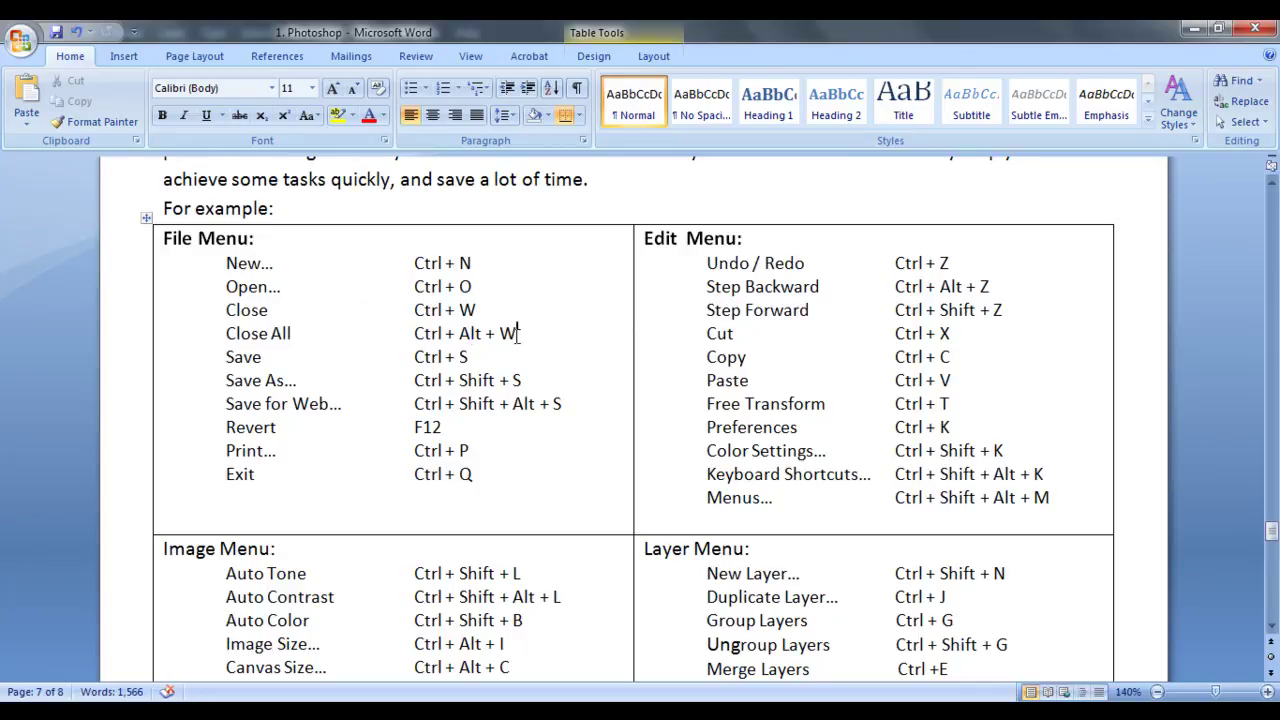
drag(218, 357, 290, 357)
drag(412, 357, 470, 360)
drag(224, 380, 298, 382)
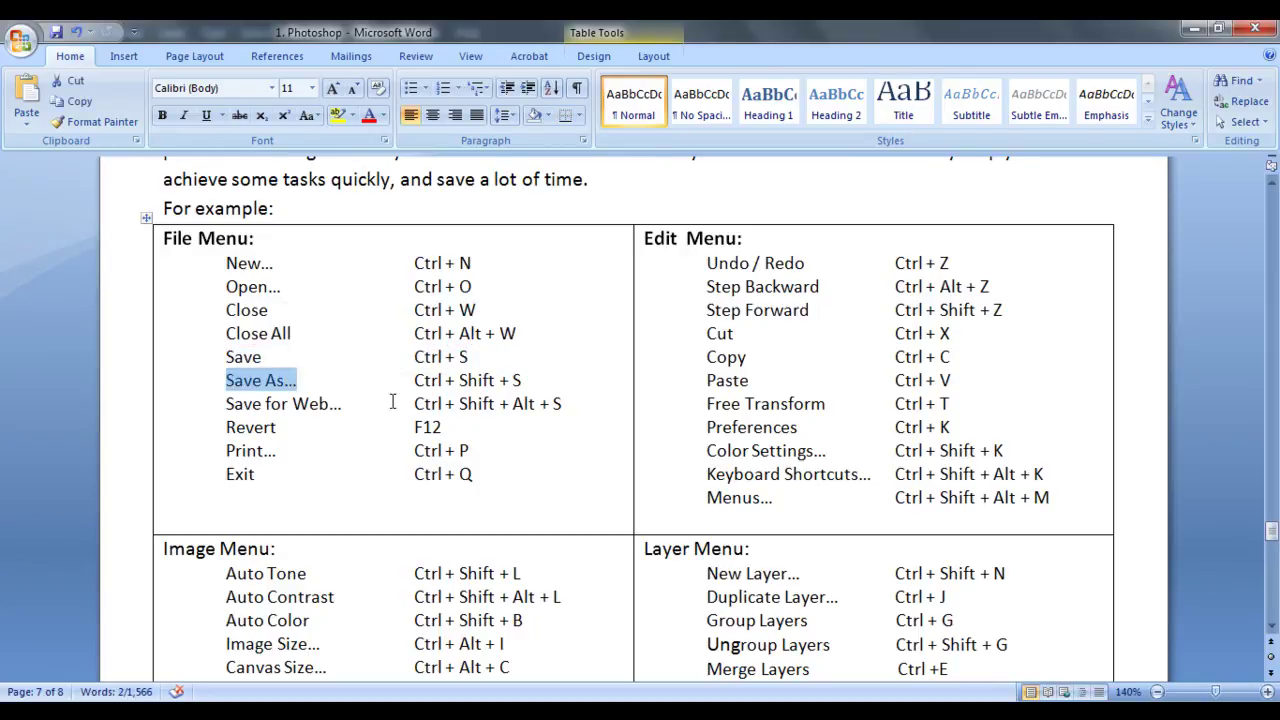
drag(414, 380, 523, 381)
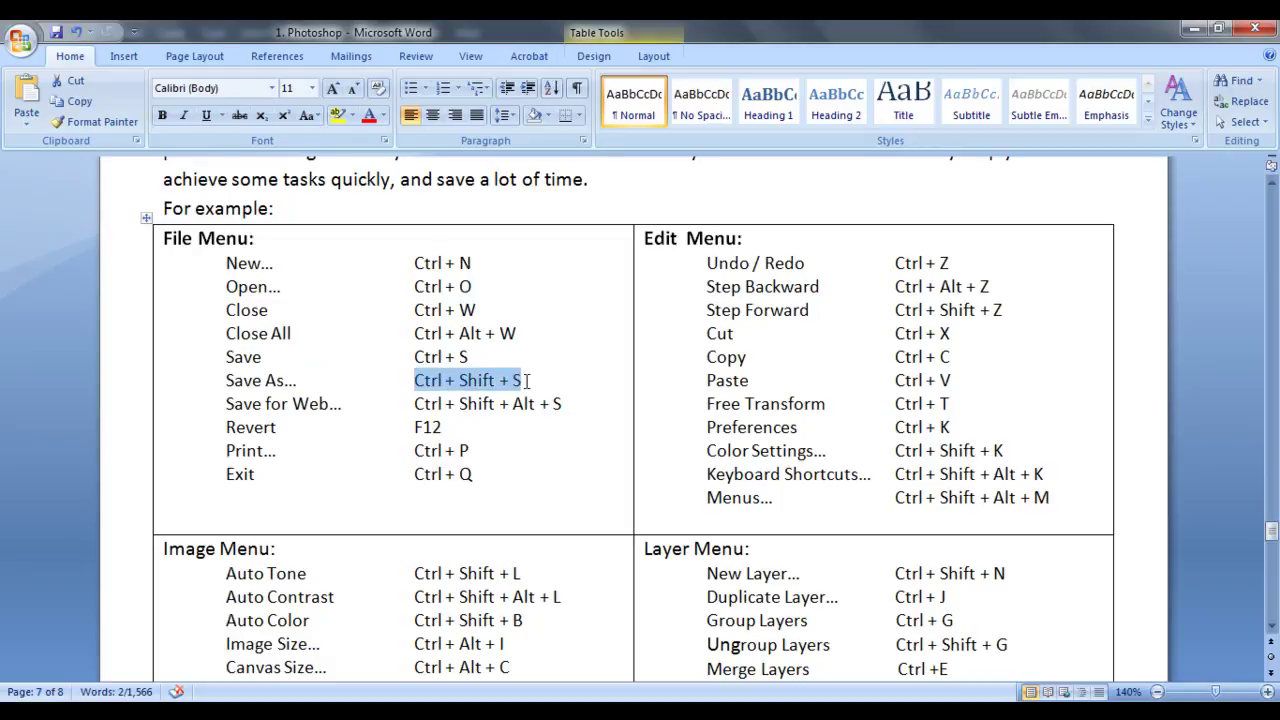
click(523, 451)
click(234, 404)
drag(234, 404, 342, 404)
click(423, 404)
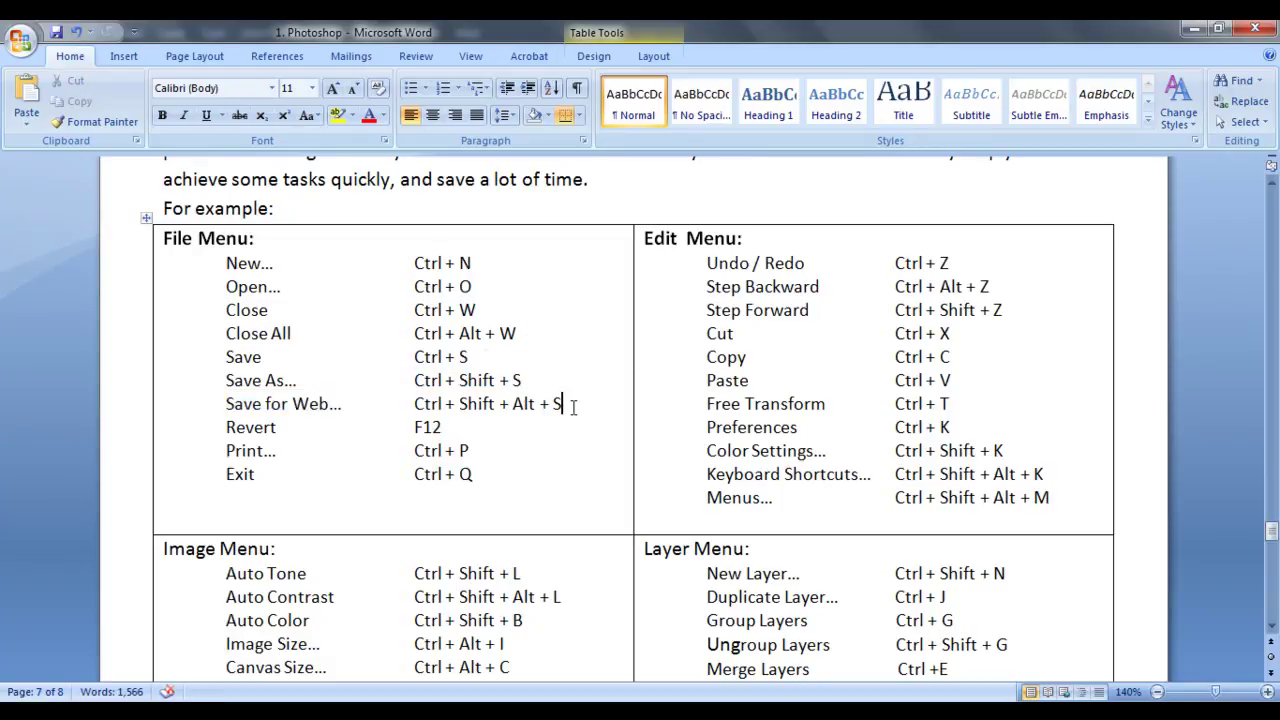
drag(222, 427, 292, 427)
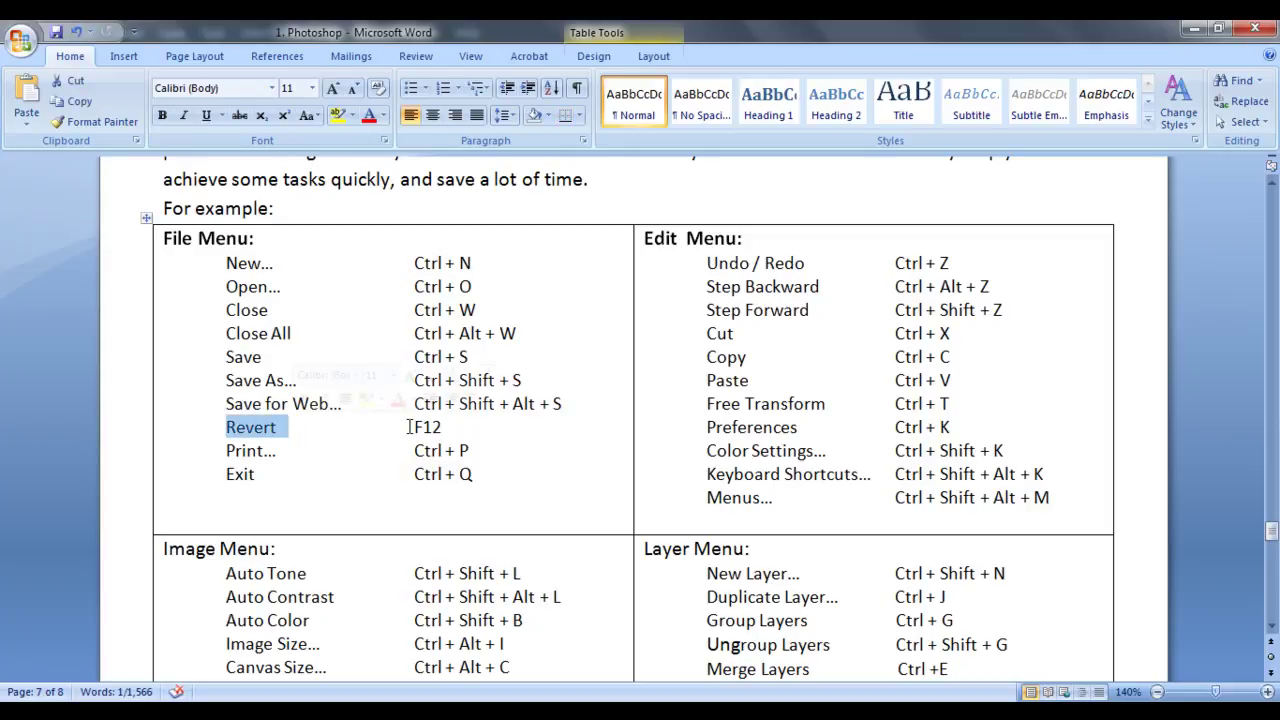
drag(412, 427, 430, 428)
click(550, 461)
drag(224, 451, 276, 451)
drag(413, 451, 470, 451)
click(221, 478)
drag(221, 476, 263, 474)
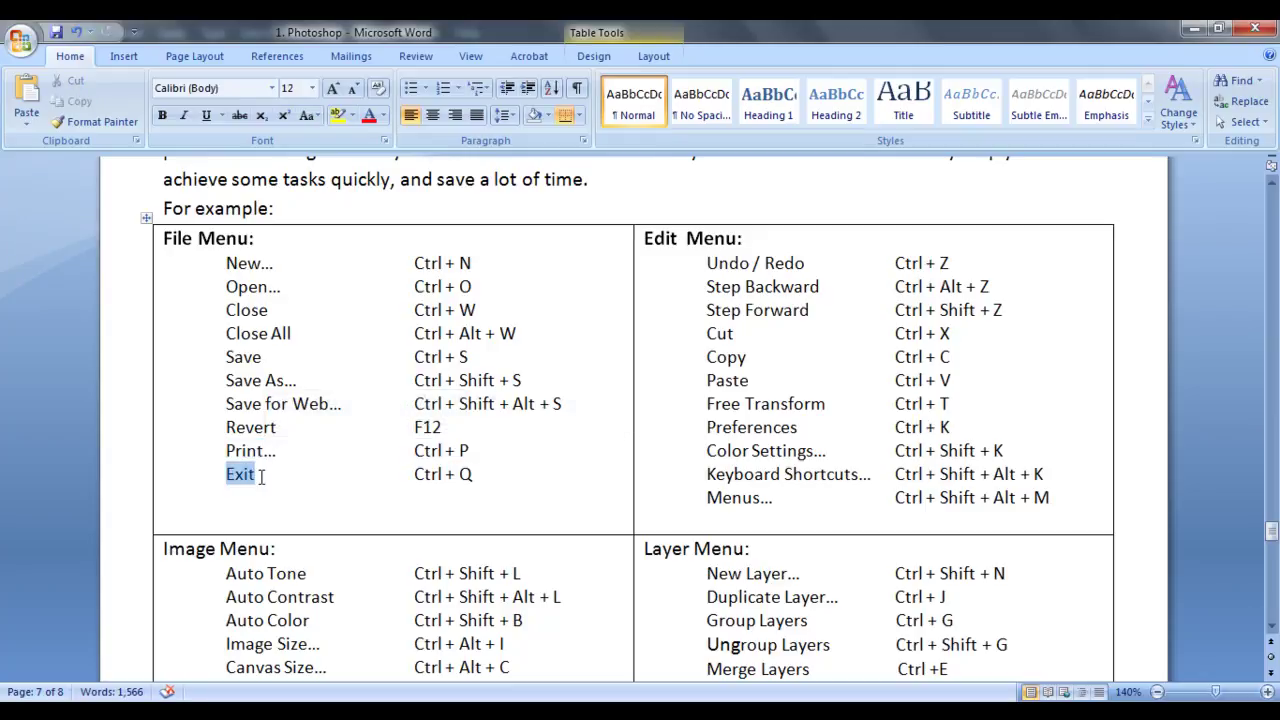
click(451, 497)
drag(414, 474, 480, 482)
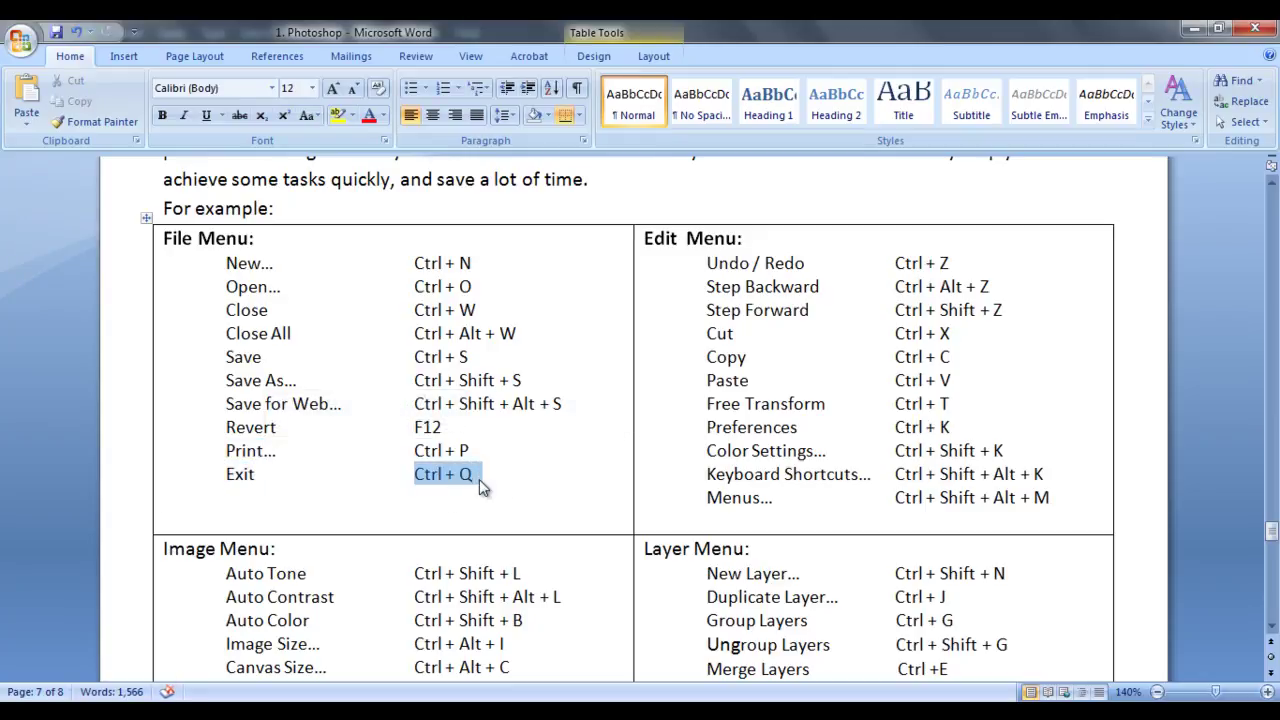
click(523, 506)
drag(714, 263, 812, 264)
click(830, 350)
drag(707, 263, 955, 272)
click(830, 350)
click(707, 263)
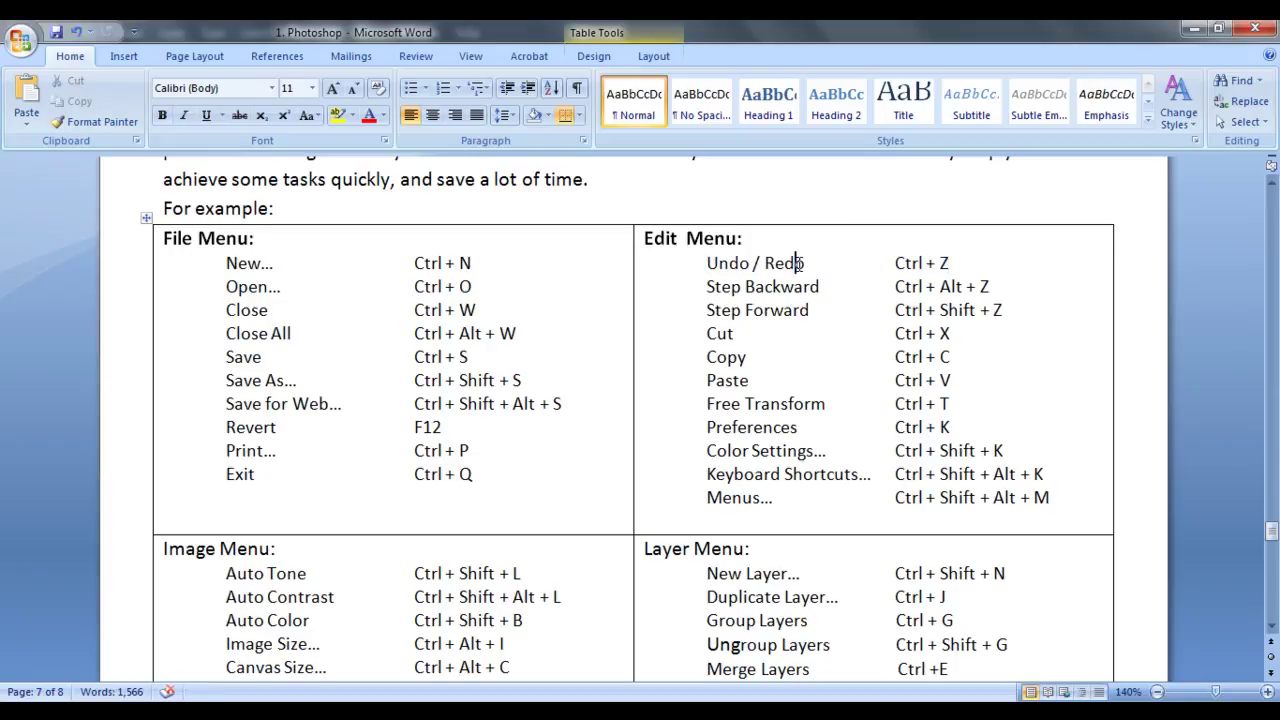
drag(899, 262, 950, 264)
click(920, 380)
drag(706, 287, 820, 288)
click(831, 334)
drag(897, 287, 994, 287)
click(705, 310)
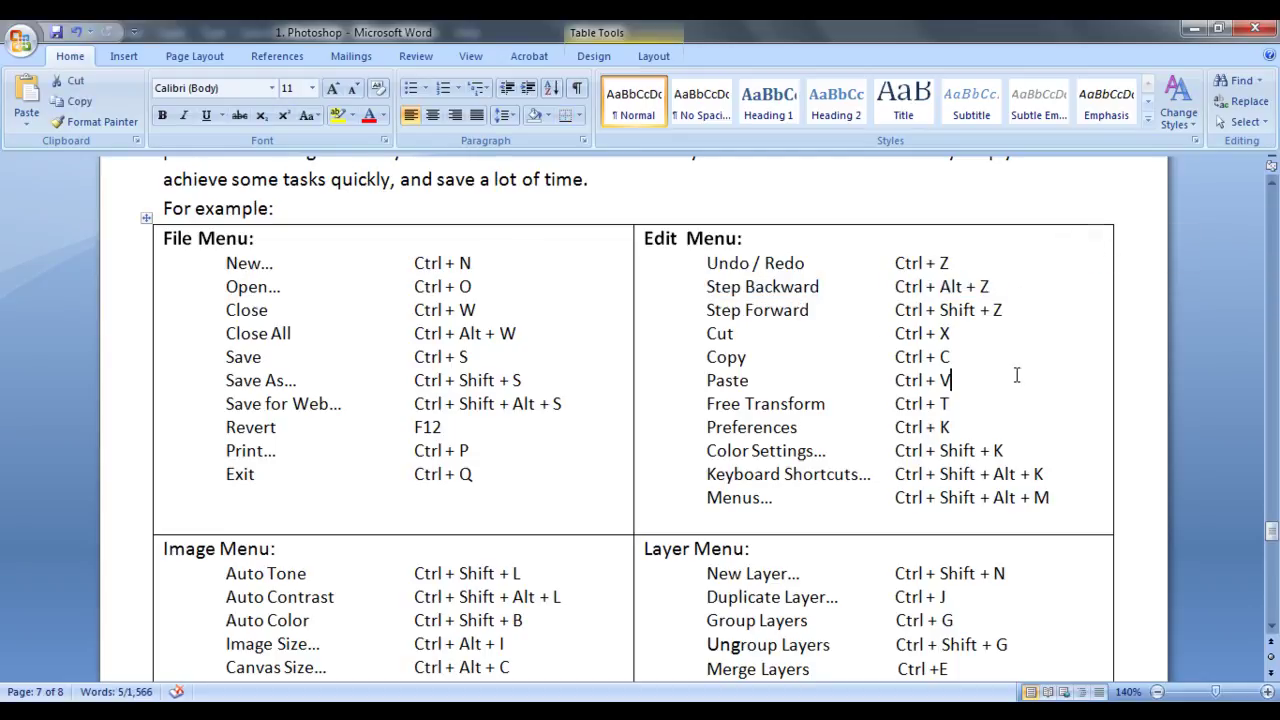
drag(705, 310, 810, 310)
click(951, 380)
drag(896, 310, 1003, 310)
click(997, 380)
drag(706, 334, 734, 334)
drag(891, 334, 940, 334)
click(803, 358)
click(891, 357)
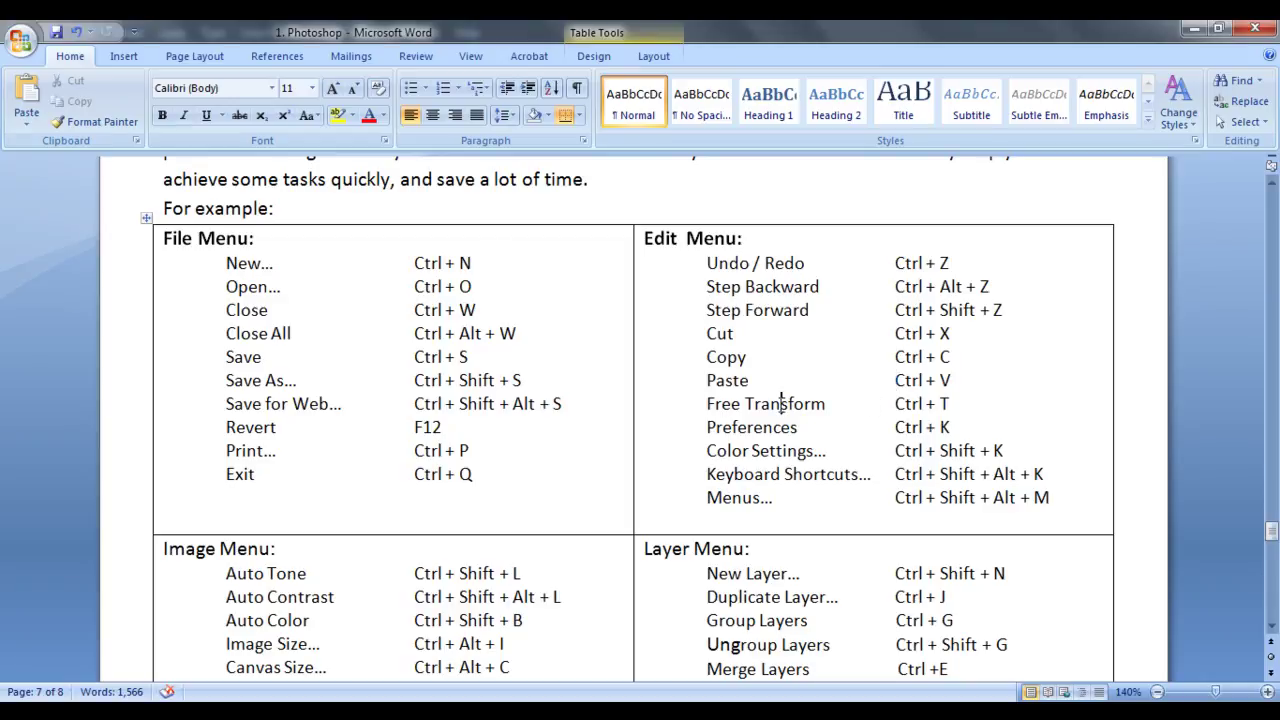
drag(895, 403, 950, 404)
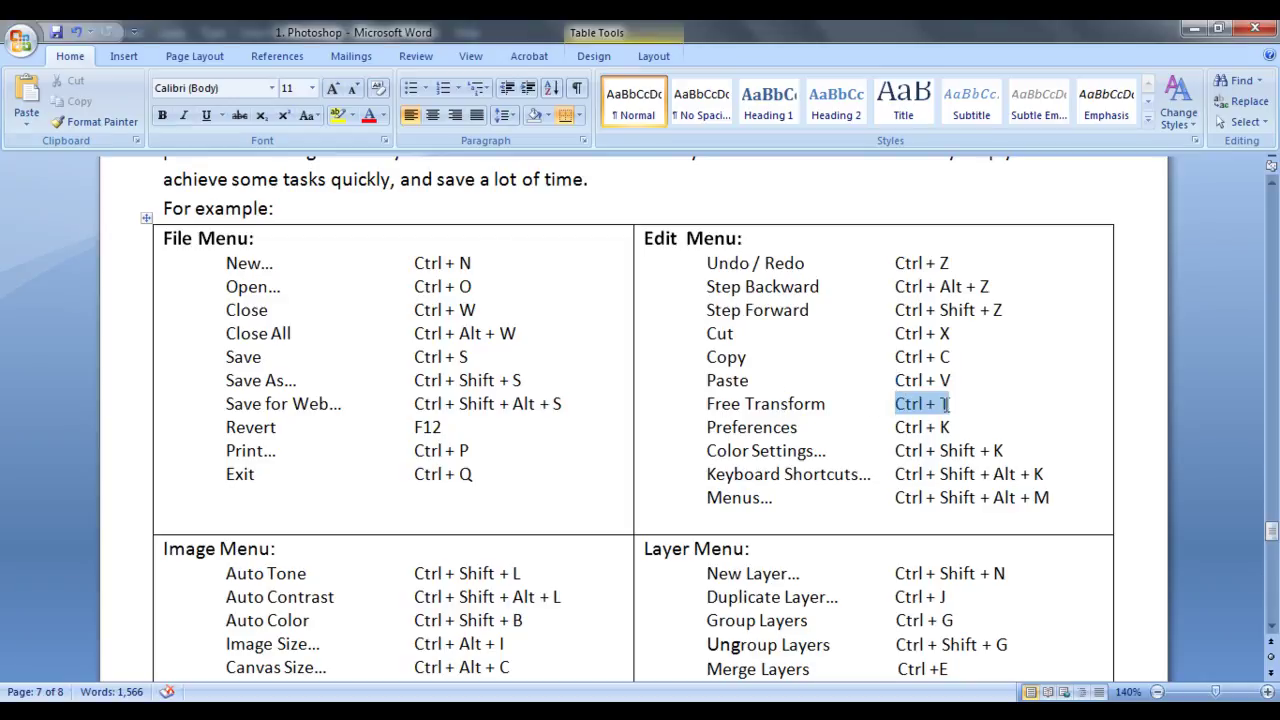
click(1003, 428)
drag(706, 427, 778, 427)
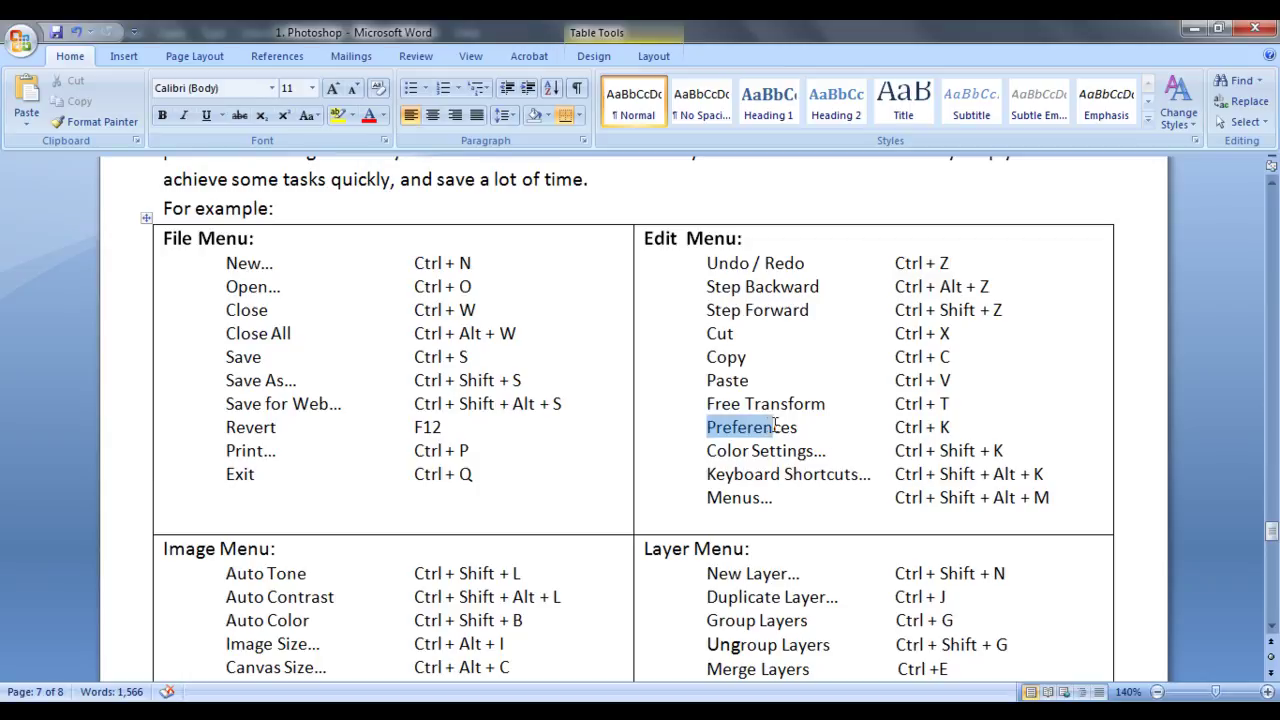
drag(897, 428, 950, 428)
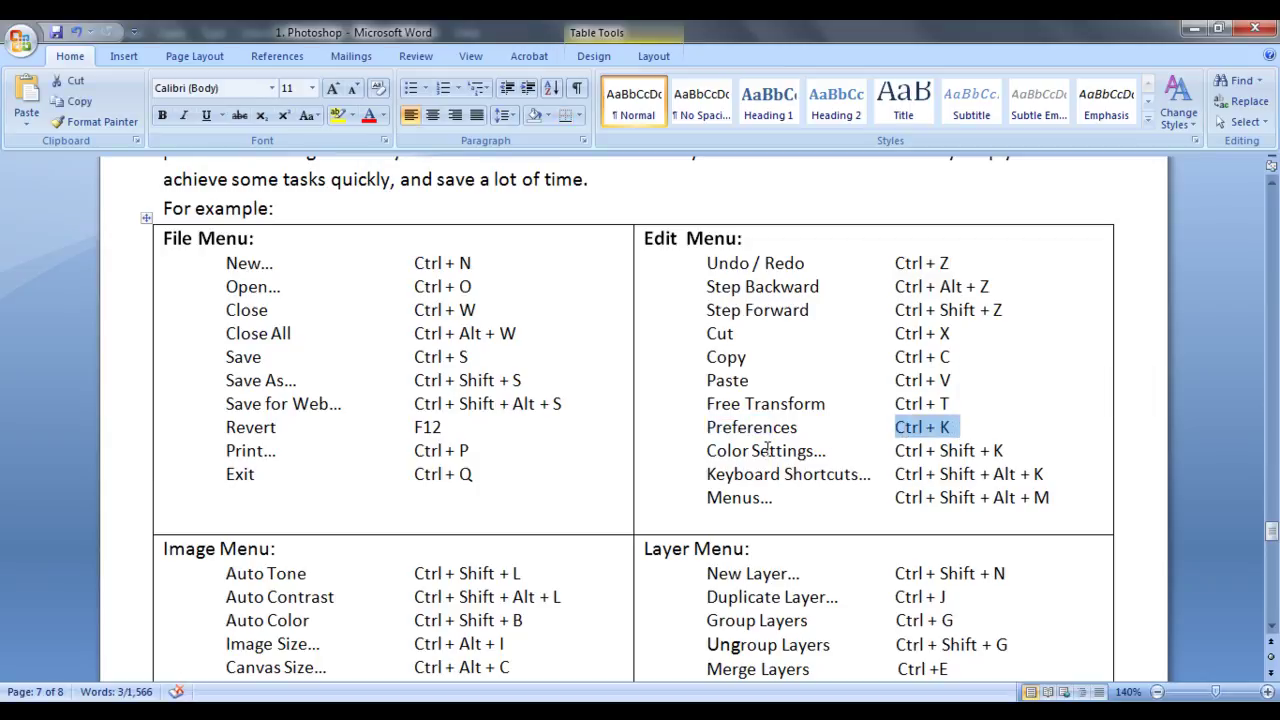
drag(707, 451, 784, 452)
drag(893, 451, 1008, 451)
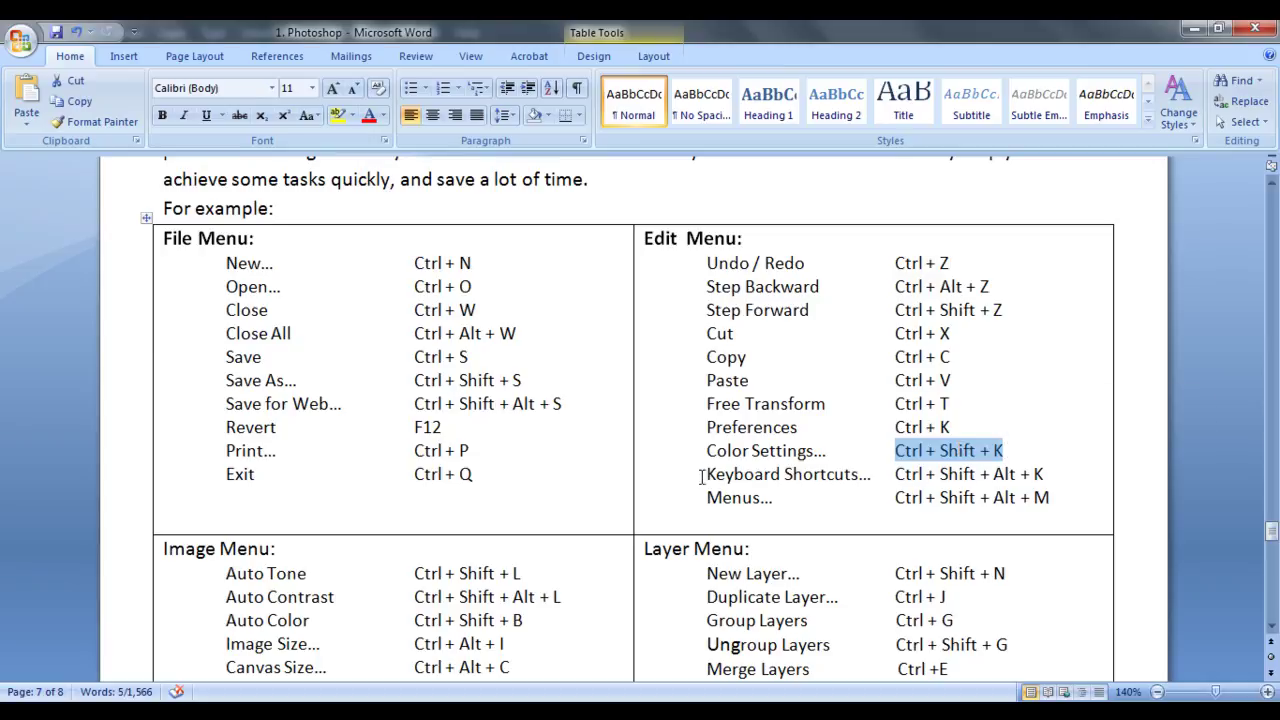
drag(705, 474, 851, 476)
drag(705, 474, 858, 476)
drag(703, 497, 774, 498)
click(820, 511)
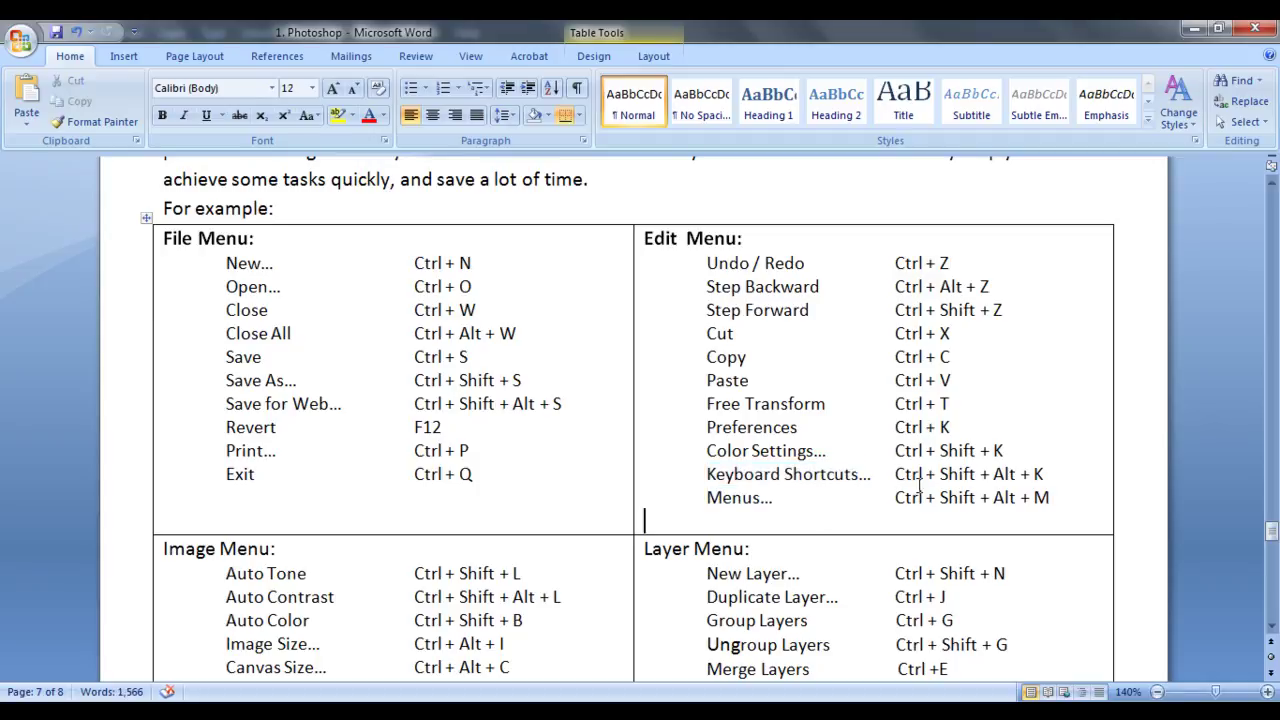
drag(896, 474, 1037, 480)
double_click(760, 477)
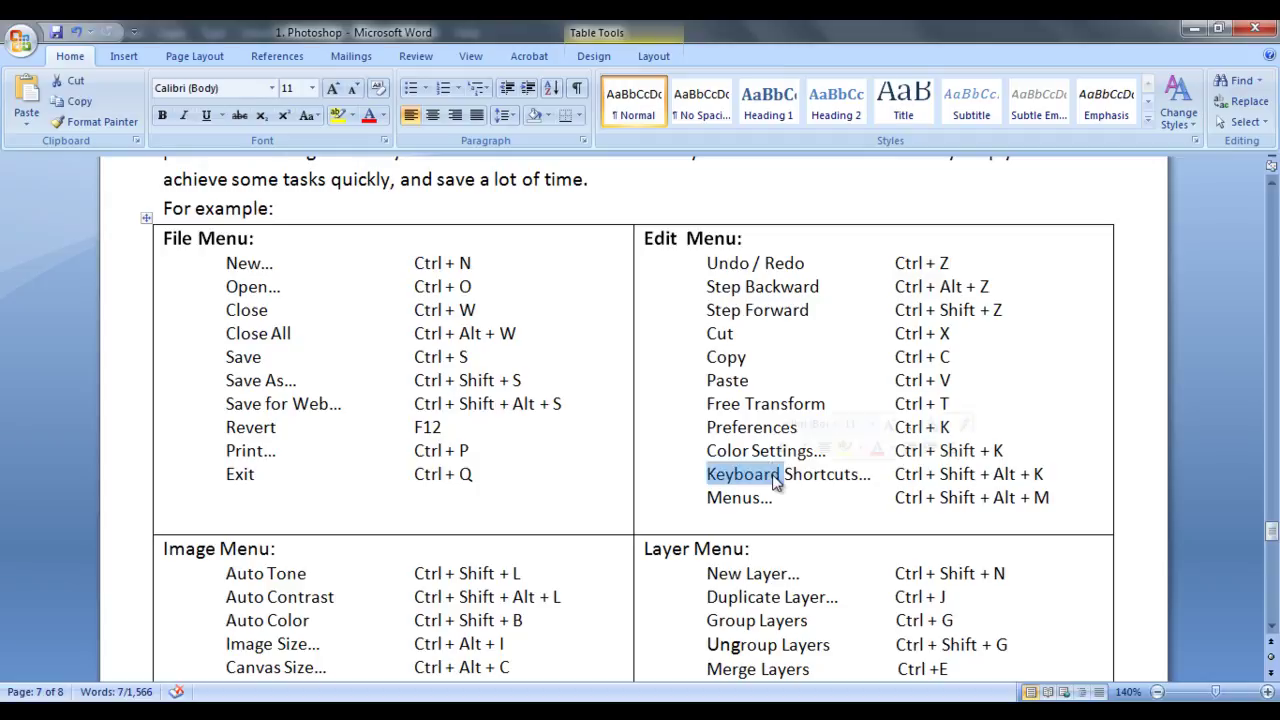
click(712, 498)
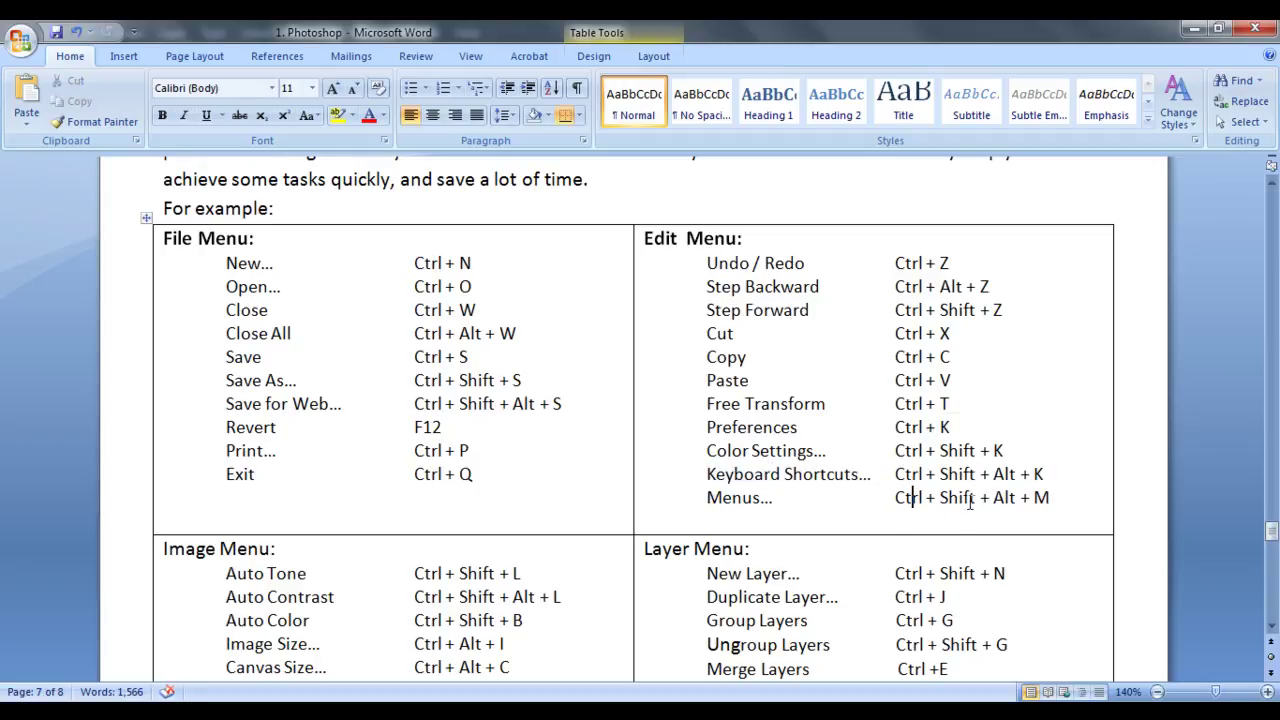
scroll(490, 435, down, 3)
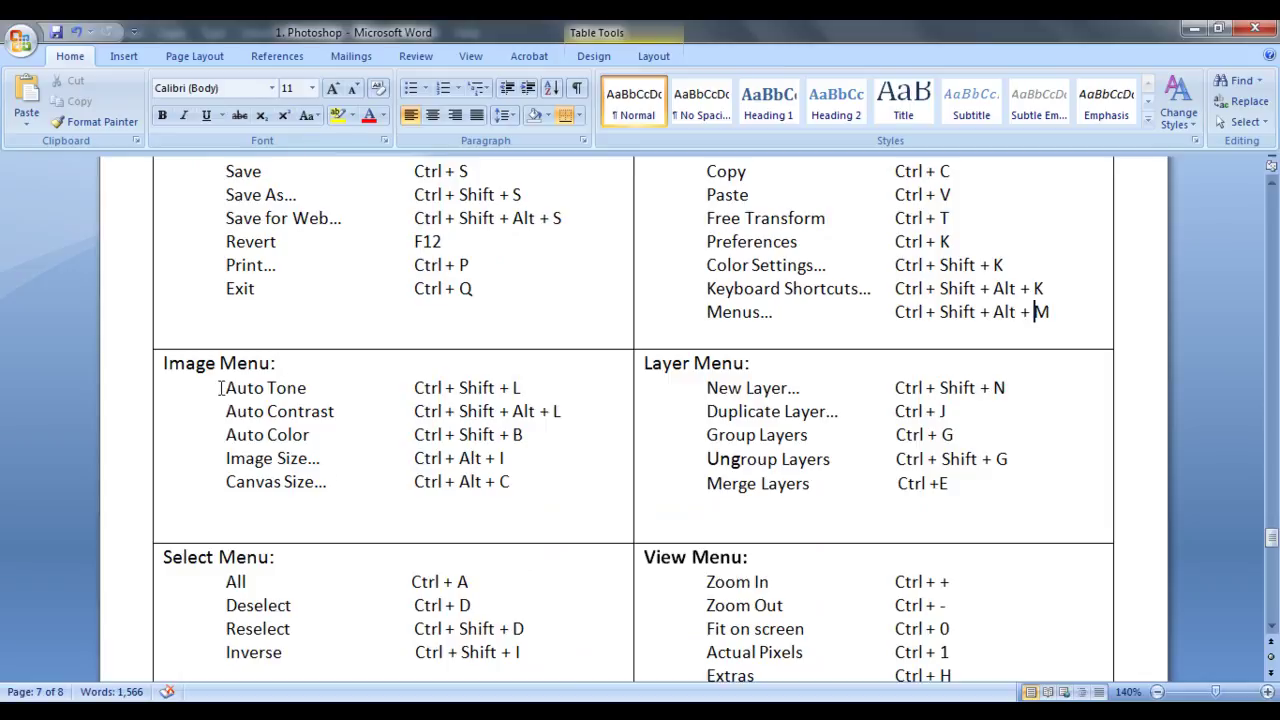
drag(220, 388, 310, 390)
drag(414, 388, 519, 389)
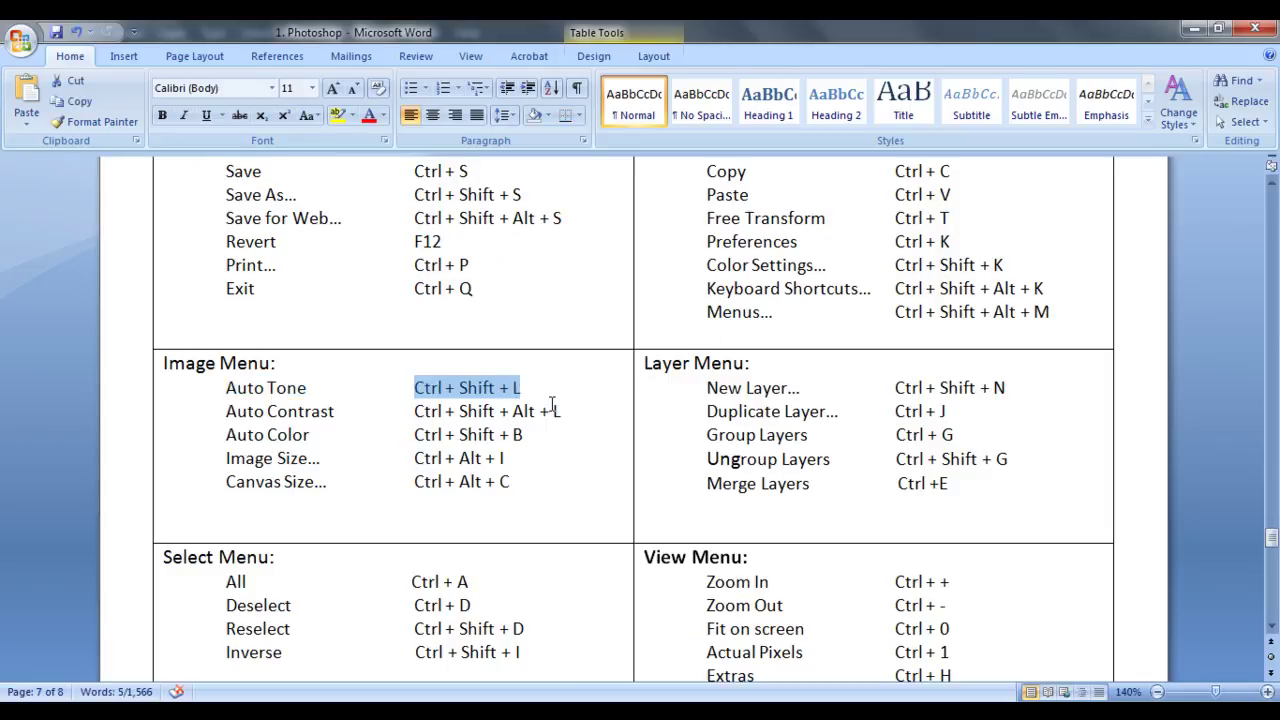
drag(222, 411, 334, 412)
drag(414, 411, 572, 413)
click(222, 432)
drag(222, 432, 310, 435)
drag(414, 434, 540, 434)
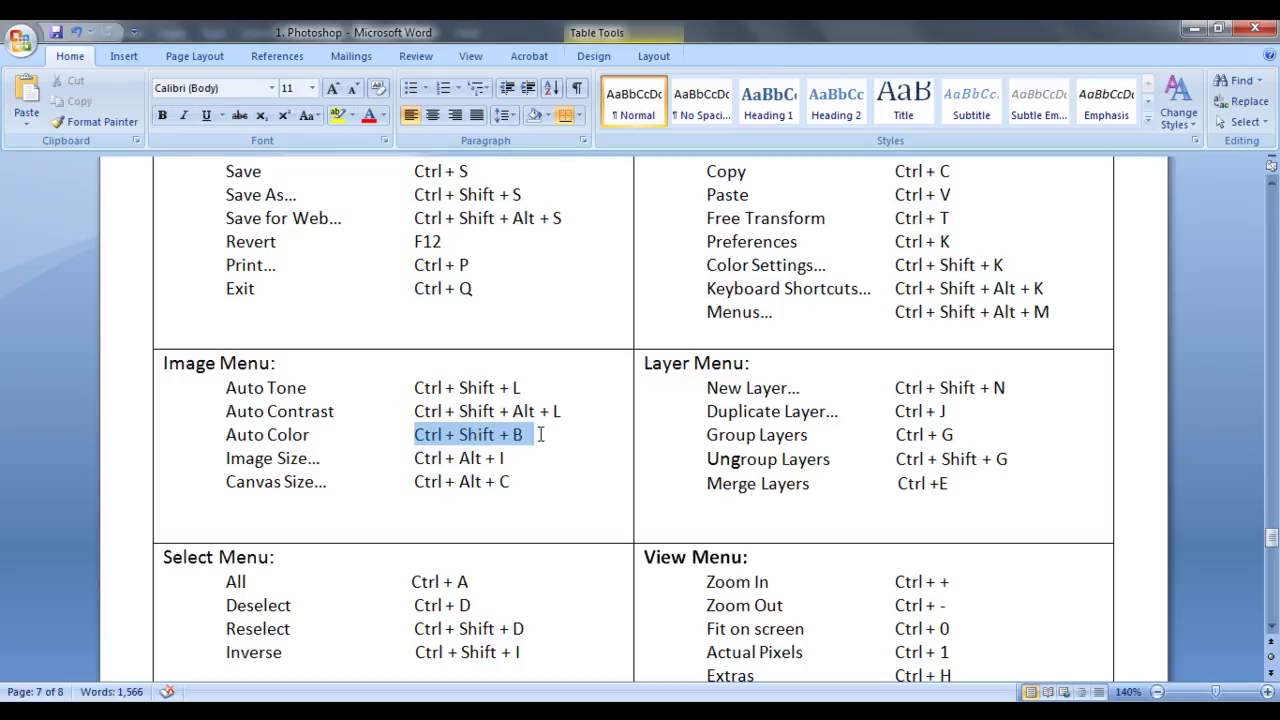
click(560, 466)
drag(224, 458, 334, 458)
click(547, 511)
drag(414, 458, 512, 459)
drag(226, 481, 328, 481)
click(423, 510)
drag(424, 481, 514, 481)
click(700, 381)
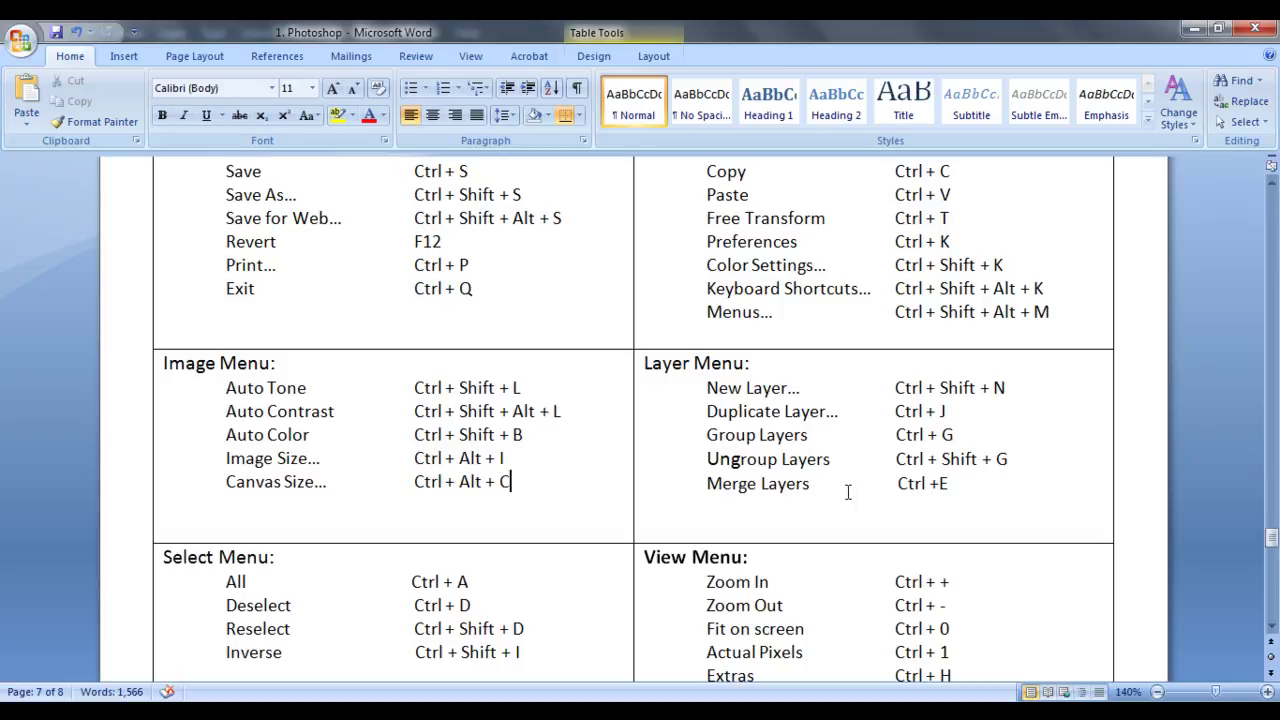
drag(713, 387, 787, 388)
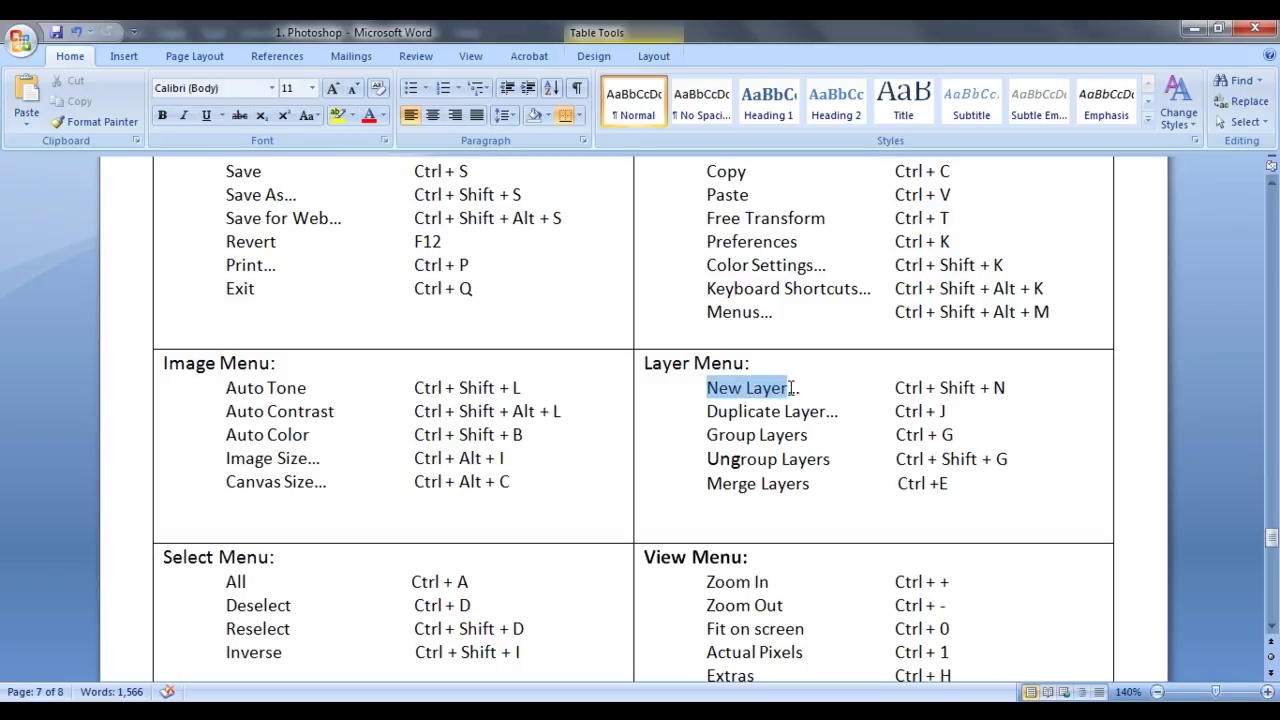
drag(893, 388, 1007, 388)
click(950, 483)
scroll(610, 263, up, 1)
scroll(610, 263, up, 2)
drag(222, 263, 474, 263)
scroll(646, 389, down, 3)
drag(708, 389, 1008, 388)
click(1003, 438)
drag(706, 388, 800, 388)
click(845, 459)
drag(706, 411, 977, 423)
click(883, 434)
click(980, 425)
drag(706, 435, 966, 435)
click(857, 459)
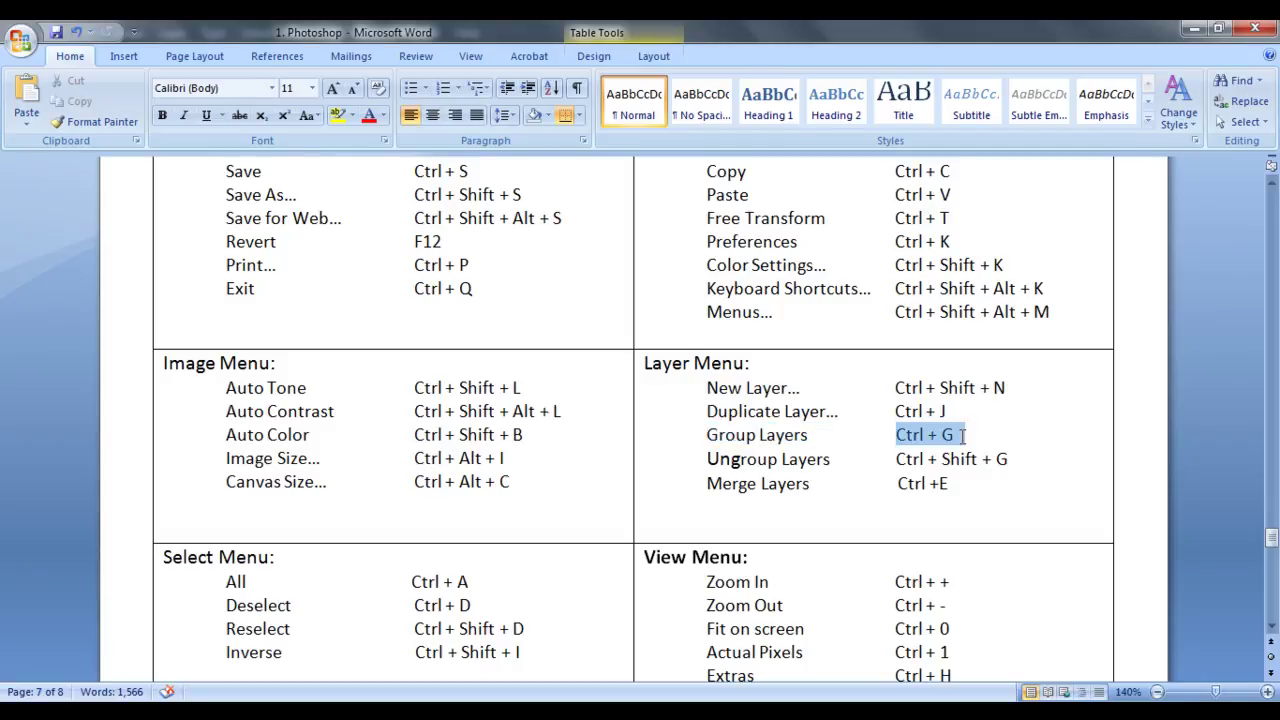
drag(706, 459, 1008, 459)
click(895, 507)
drag(706, 483, 960, 484)
click(846, 525)
scroll(644, 498, down, 4)
click(336, 413)
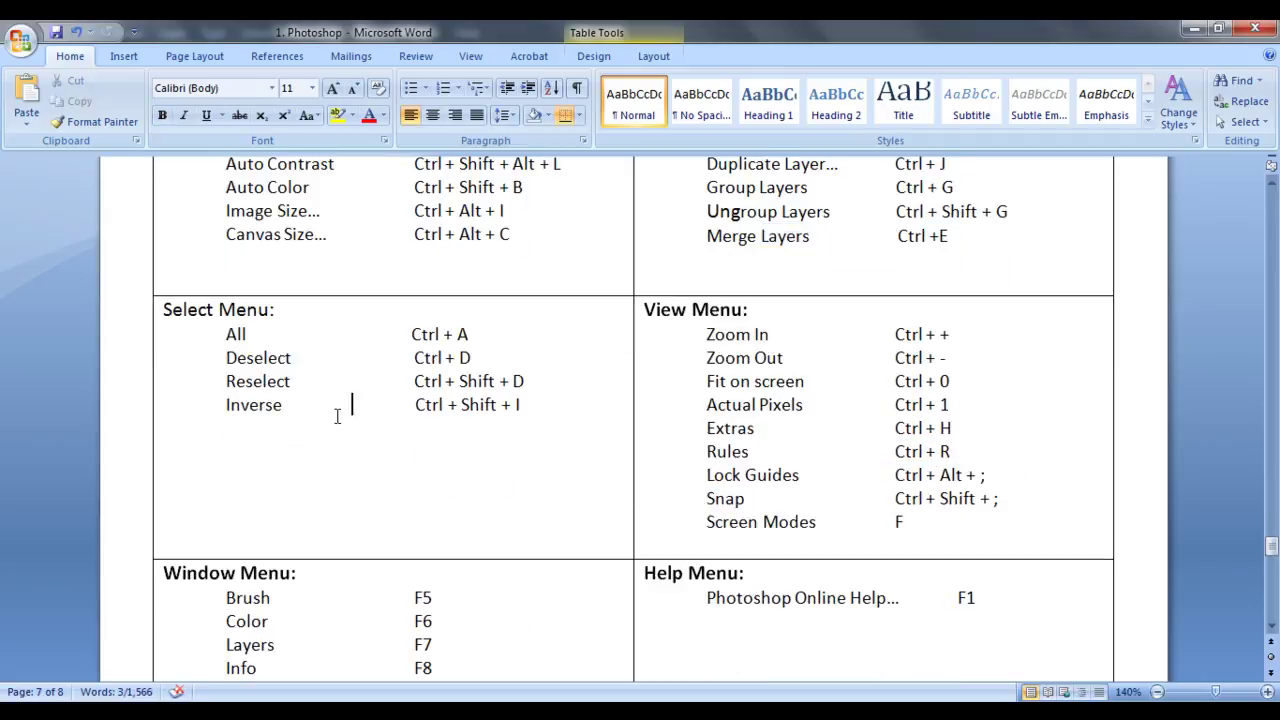
drag(224, 334, 543, 406)
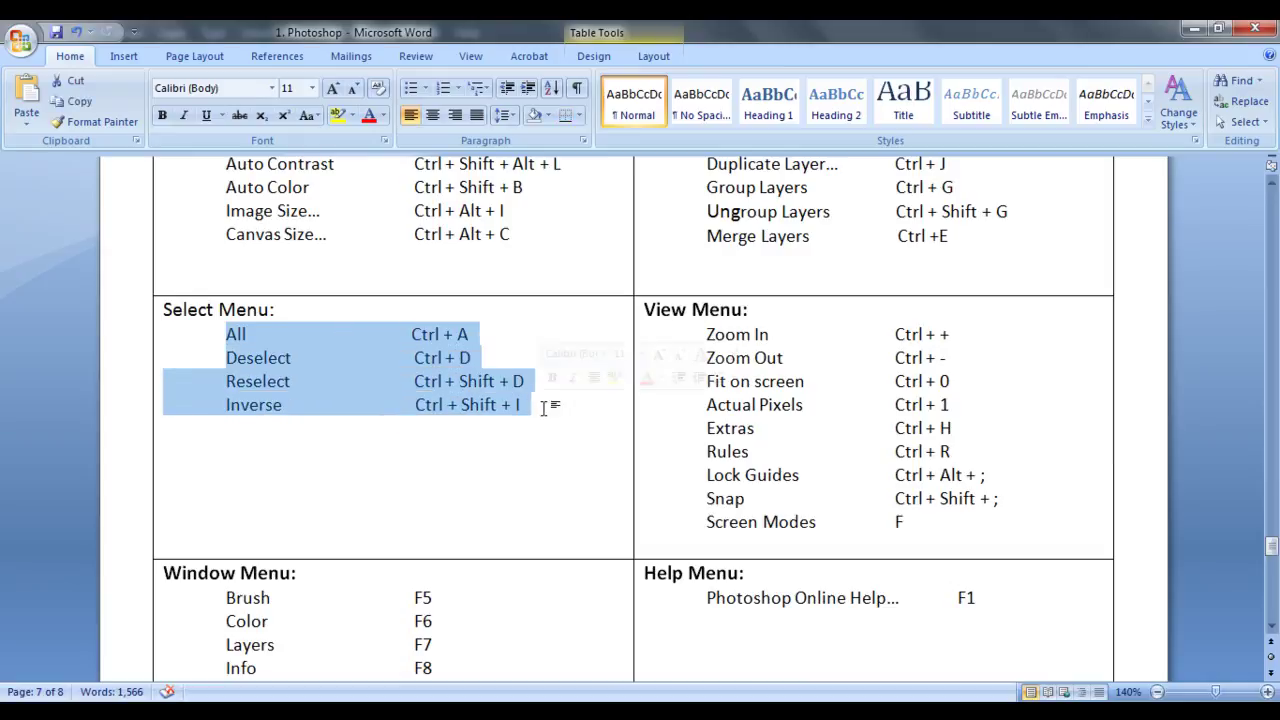
click(336, 464)
double_click(235, 334)
drag(352, 334, 471, 334)
drag(228, 357, 472, 358)
click(427, 381)
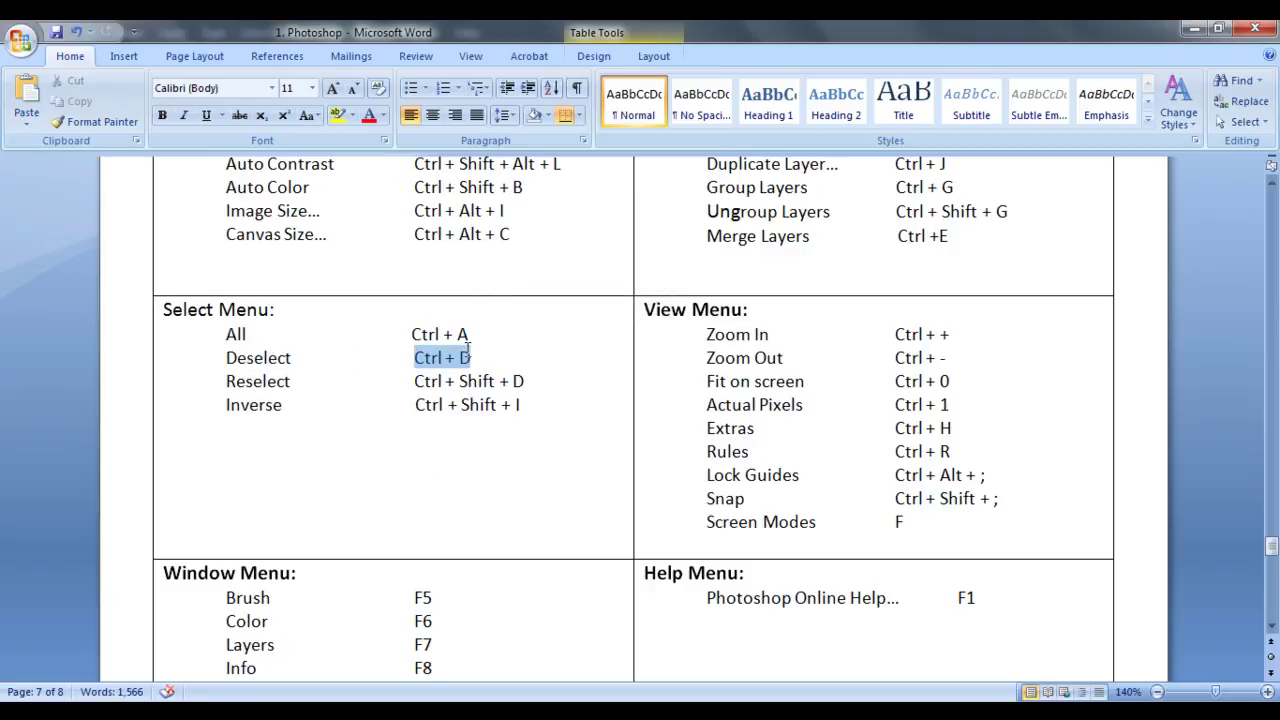
double_click(224, 381)
key(Down)
key(Down)
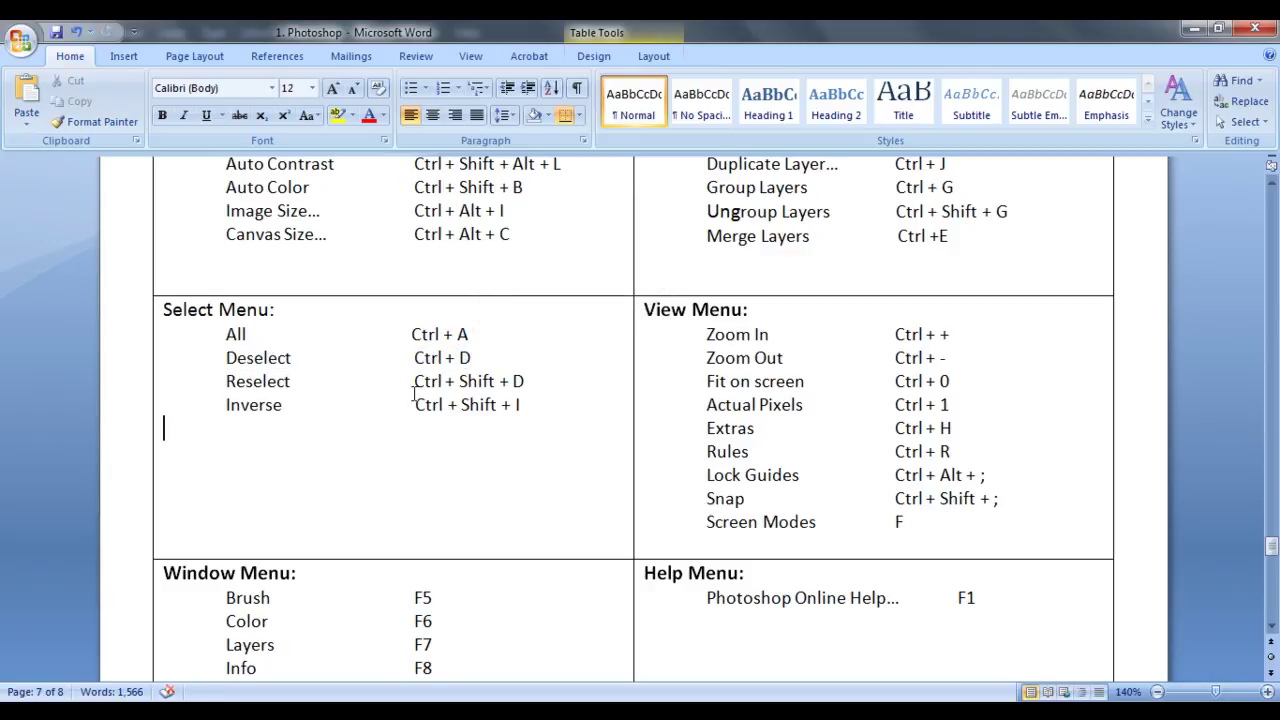
drag(413, 381, 492, 383)
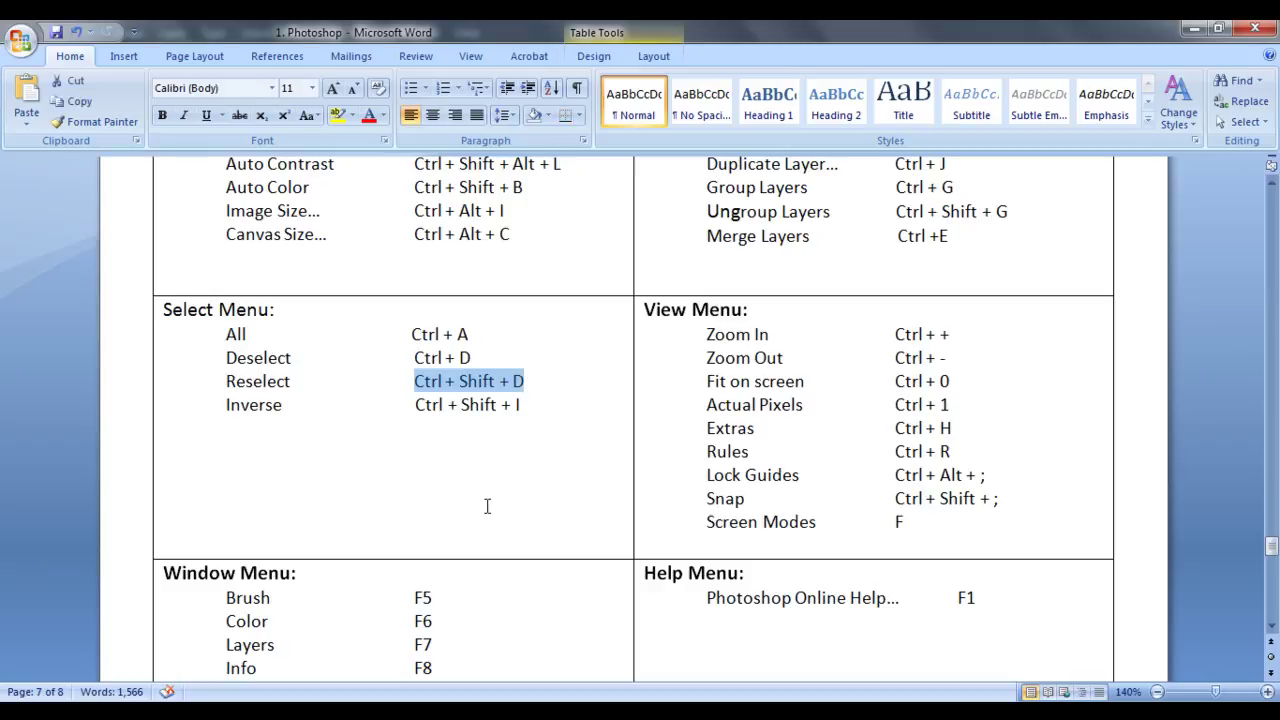
double_click(253, 404)
drag(415, 404, 530, 404)
click(289, 422)
drag(226, 405, 259, 410)
click(357, 449)
drag(414, 404, 537, 404)
click(548, 488)
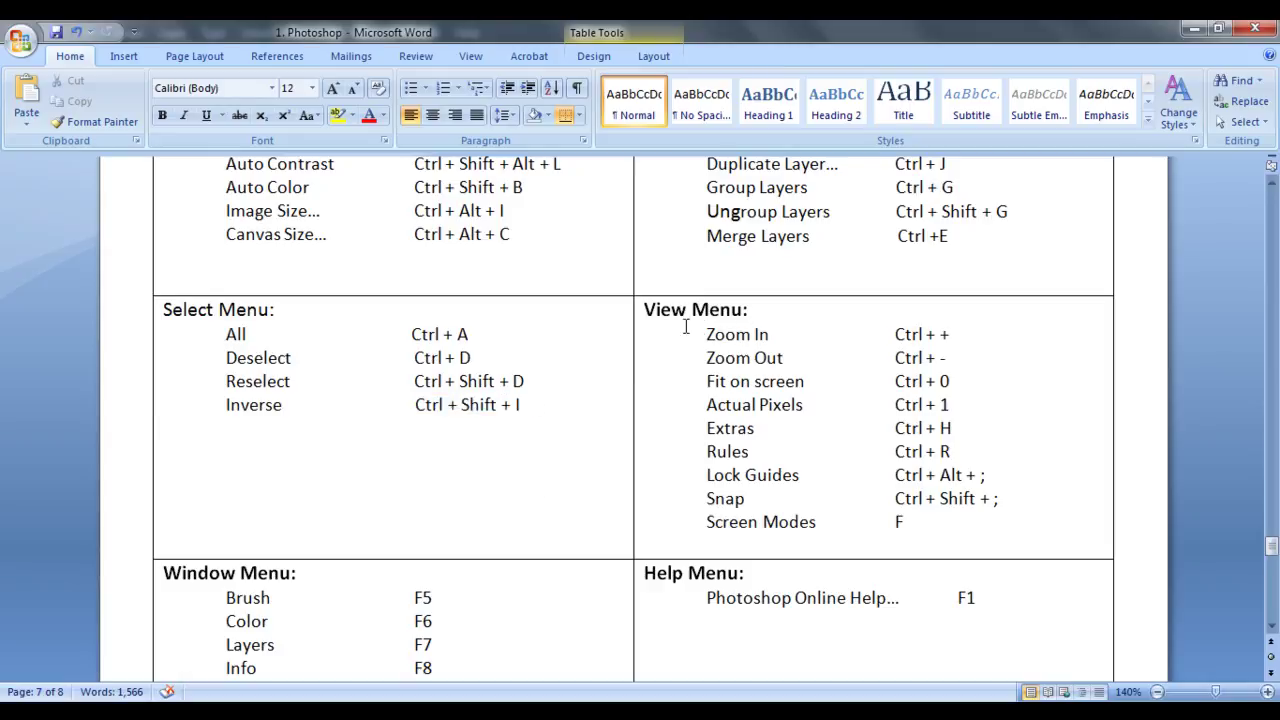
drag(704, 334, 772, 336)
drag(894, 336, 962, 336)
click(975, 381)
drag(704, 358, 790, 358)
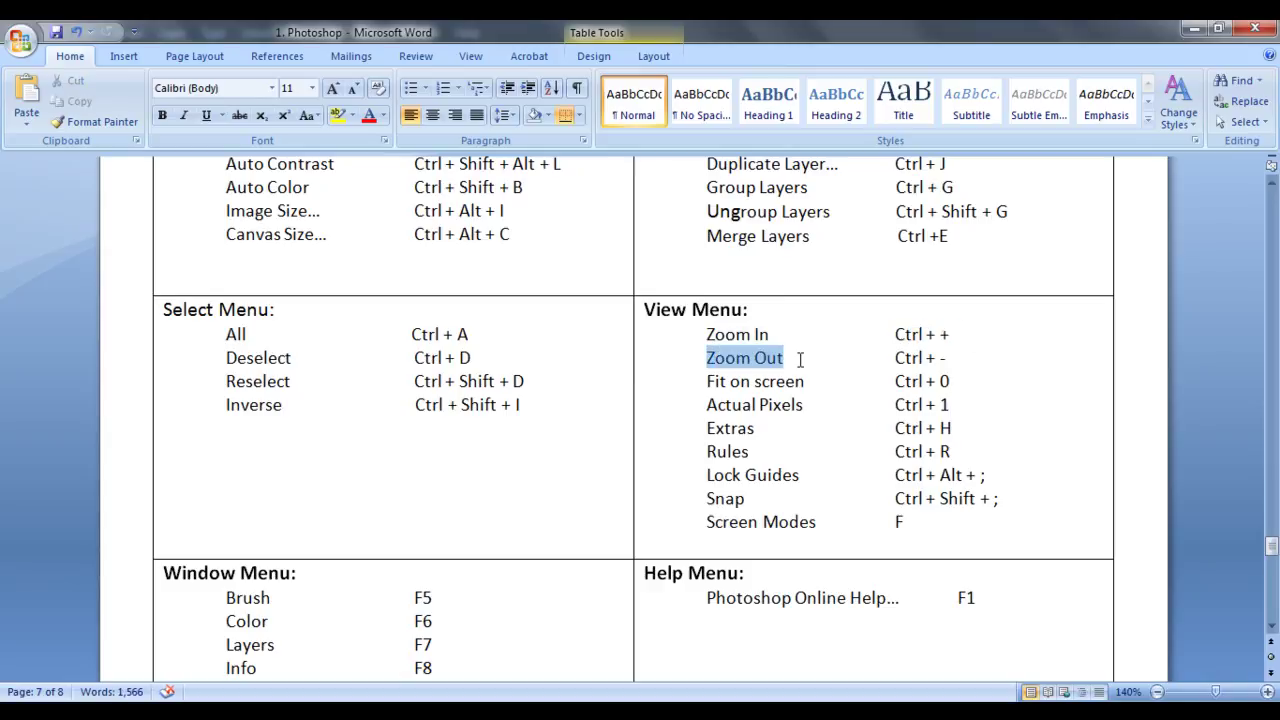
drag(894, 358, 950, 358)
click(980, 384)
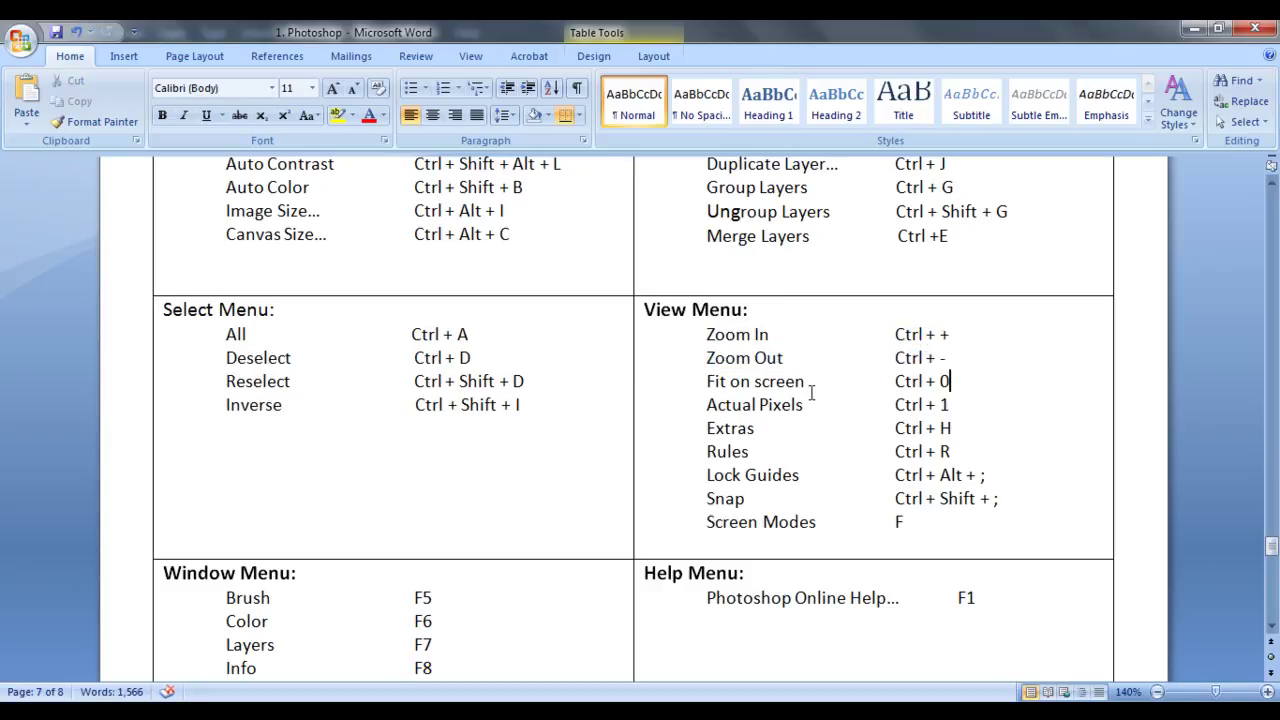
drag(705, 381, 806, 381)
drag(894, 381, 950, 383)
click(887, 426)
drag(705, 405, 808, 405)
click(886, 423)
drag(894, 404, 950, 404)
click(986, 428)
drag(706, 428, 762, 427)
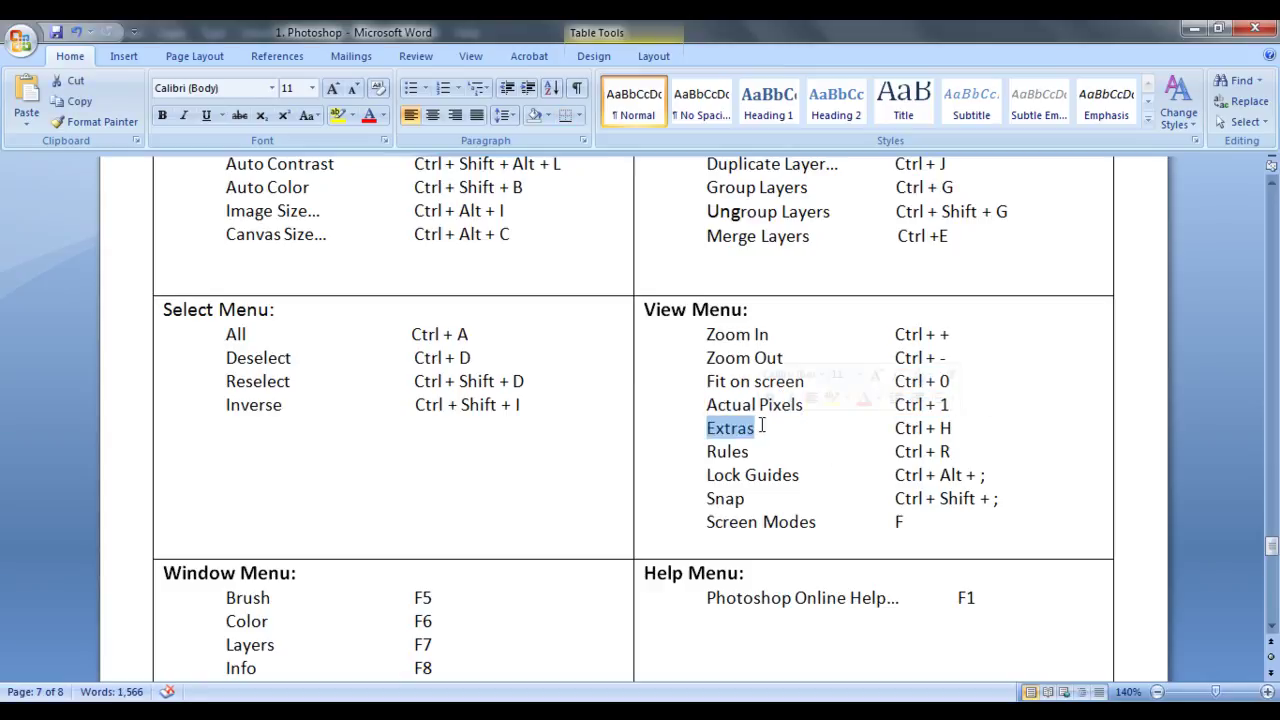
drag(894, 428, 964, 428)
click(1004, 463)
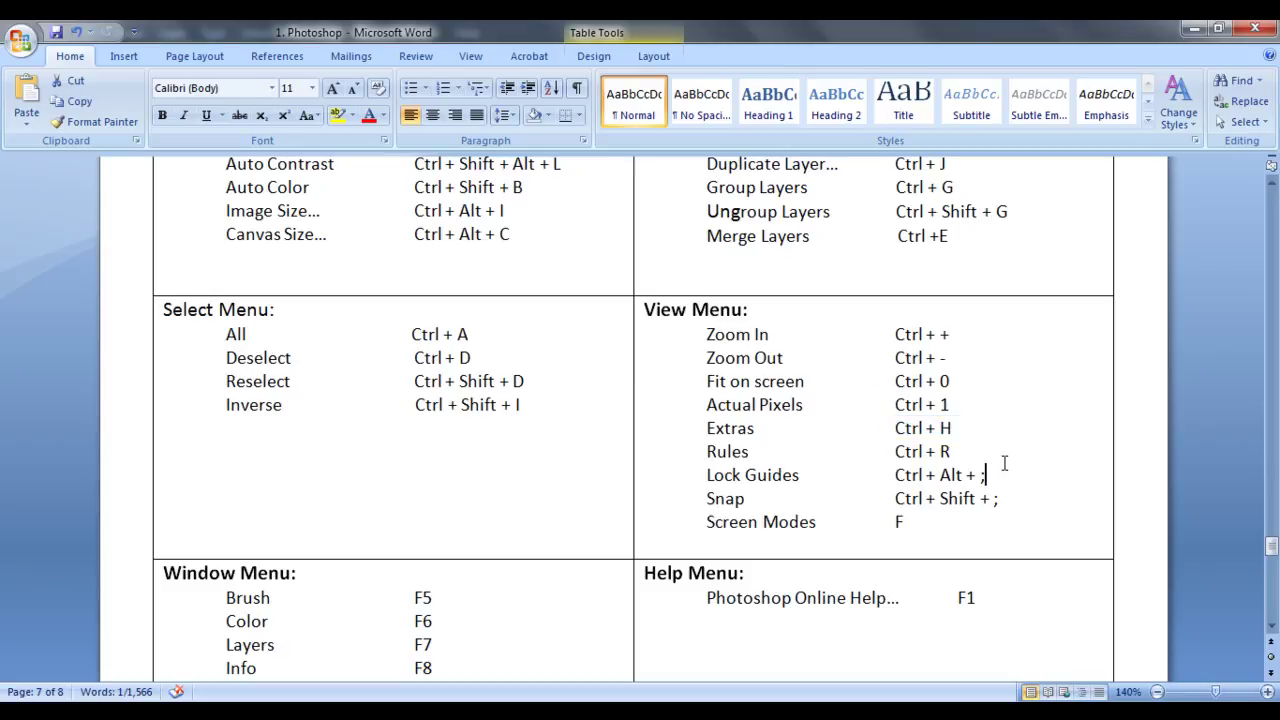
drag(703, 451, 797, 459)
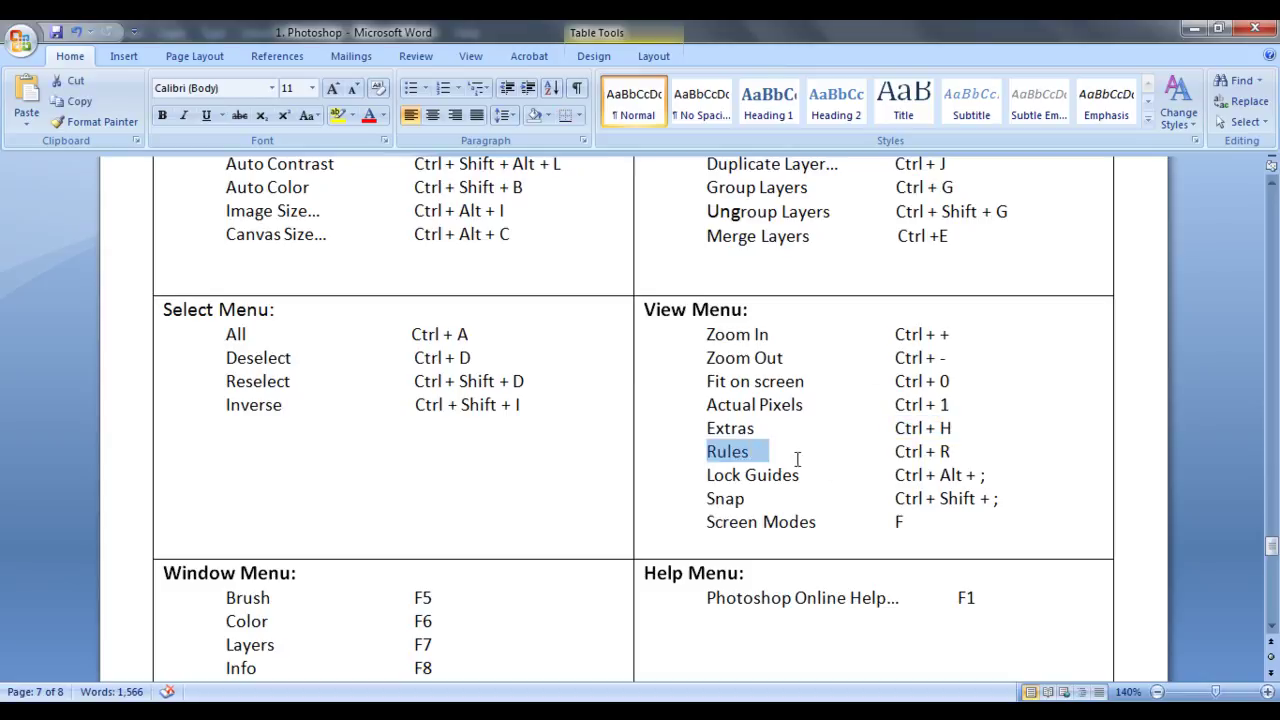
click(832, 462)
drag(895, 451, 958, 451)
click(1005, 470)
drag(707, 475, 801, 476)
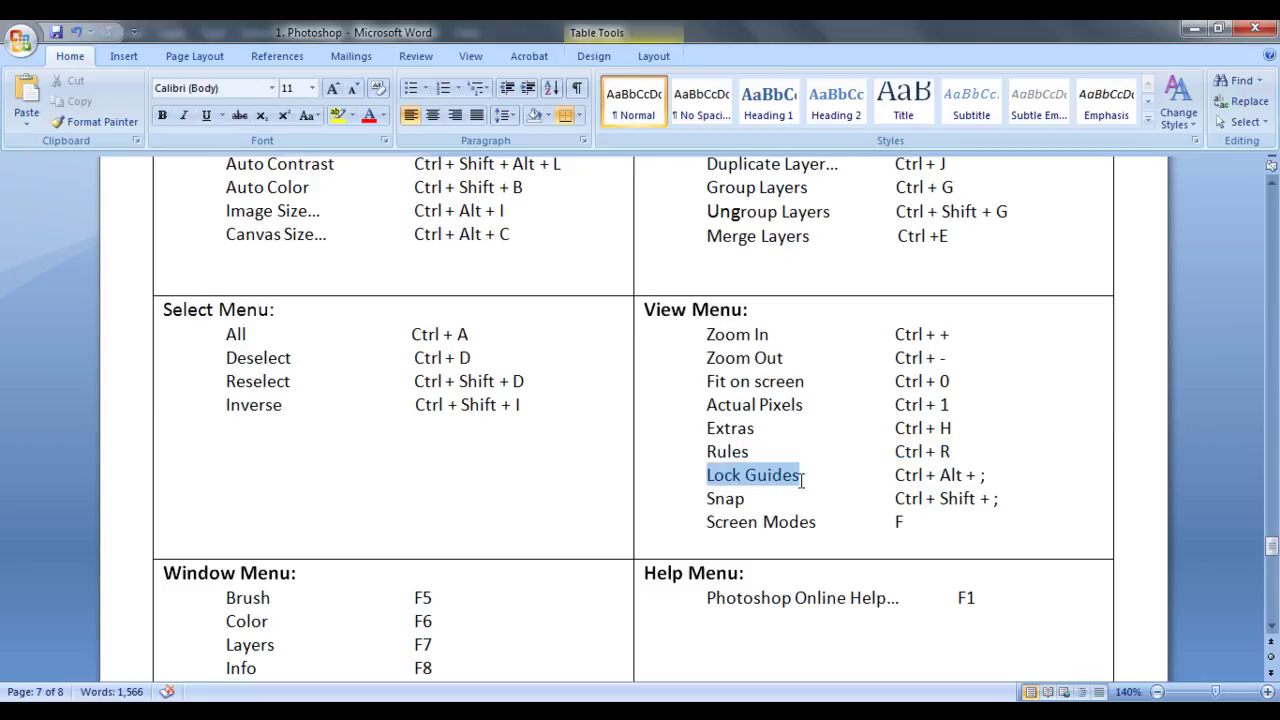
click(895, 476)
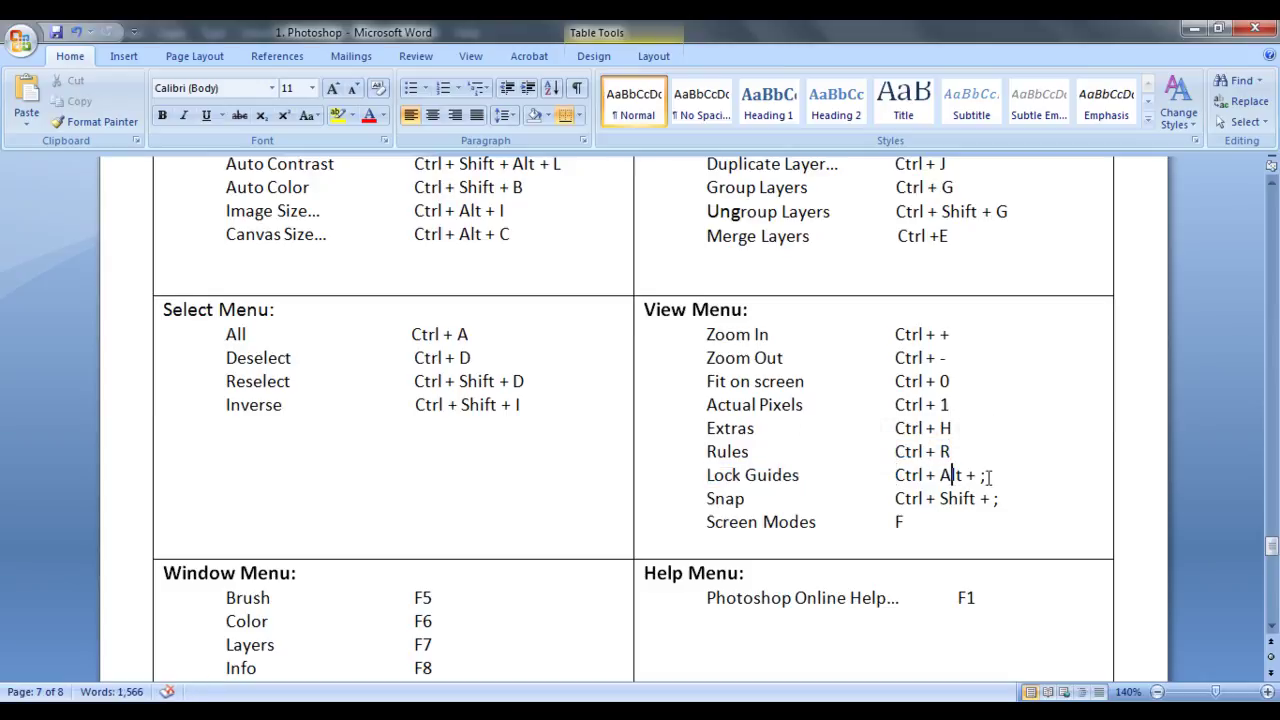
drag(707, 498, 768, 499)
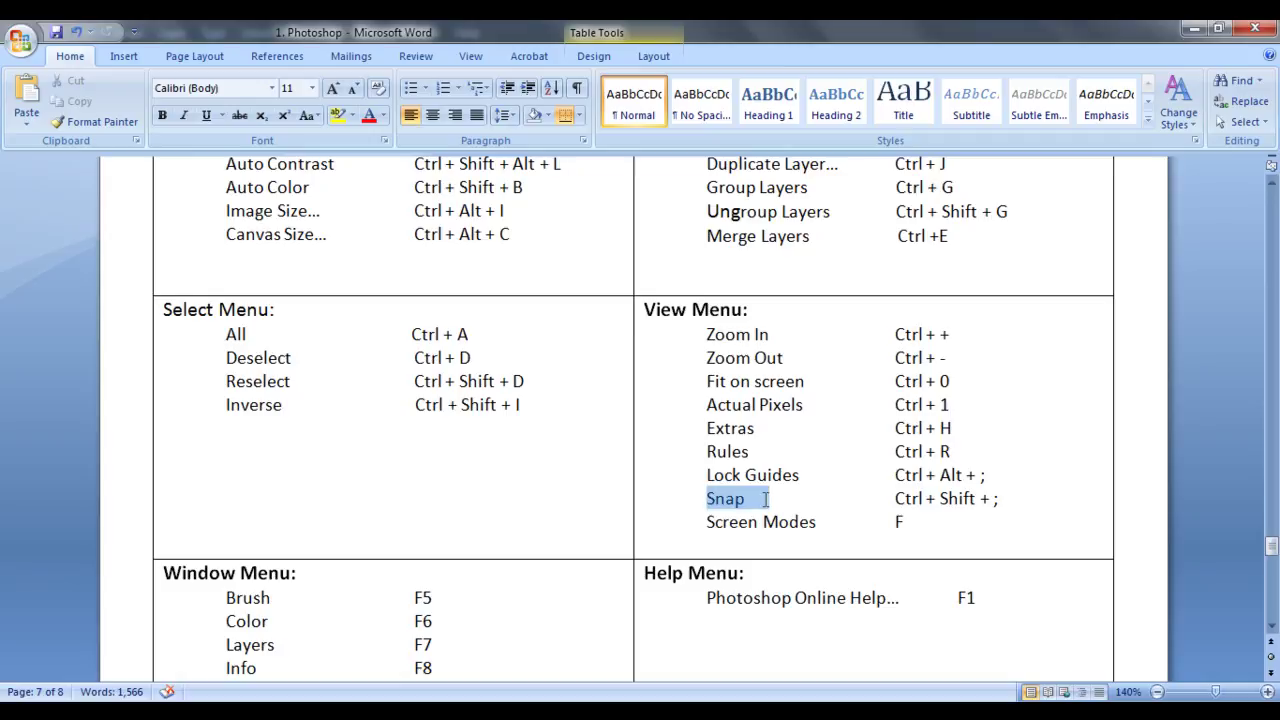
drag(895, 498, 1000, 499)
drag(697, 523, 939, 527)
click(889, 547)
scroll(215, 476, down, 2)
drag(215, 476, 273, 474)
click(318, 499)
double_click(423, 474)
click(480, 497)
drag(210, 497, 280, 497)
click(350, 510)
drag(413, 497, 447, 503)
click(428, 540)
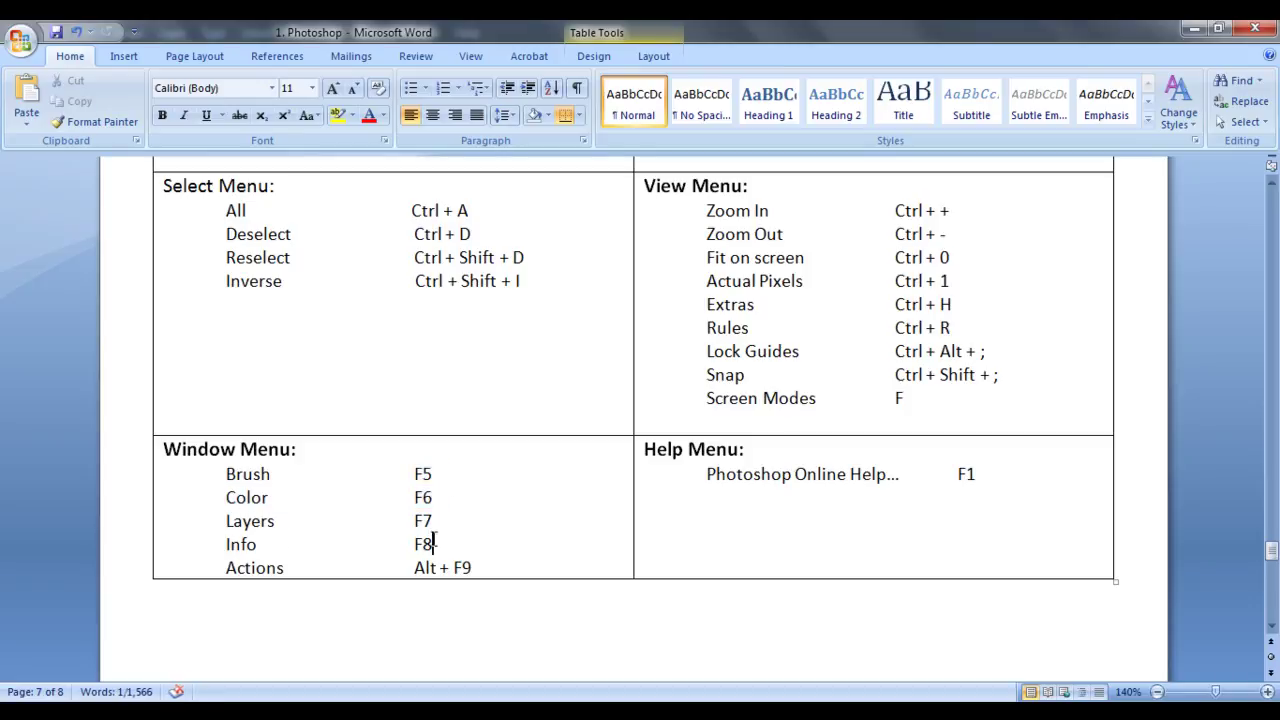
drag(216, 522, 297, 529)
click(354, 540)
drag(405, 521, 442, 521)
click(440, 521)
drag(219, 541, 266, 543)
click(300, 543)
drag(406, 544, 444, 544)
click(502, 555)
drag(226, 567, 286, 567)
click(350, 567)
drag(414, 567, 480, 567)
click(650, 488)
drag(706, 474, 941, 477)
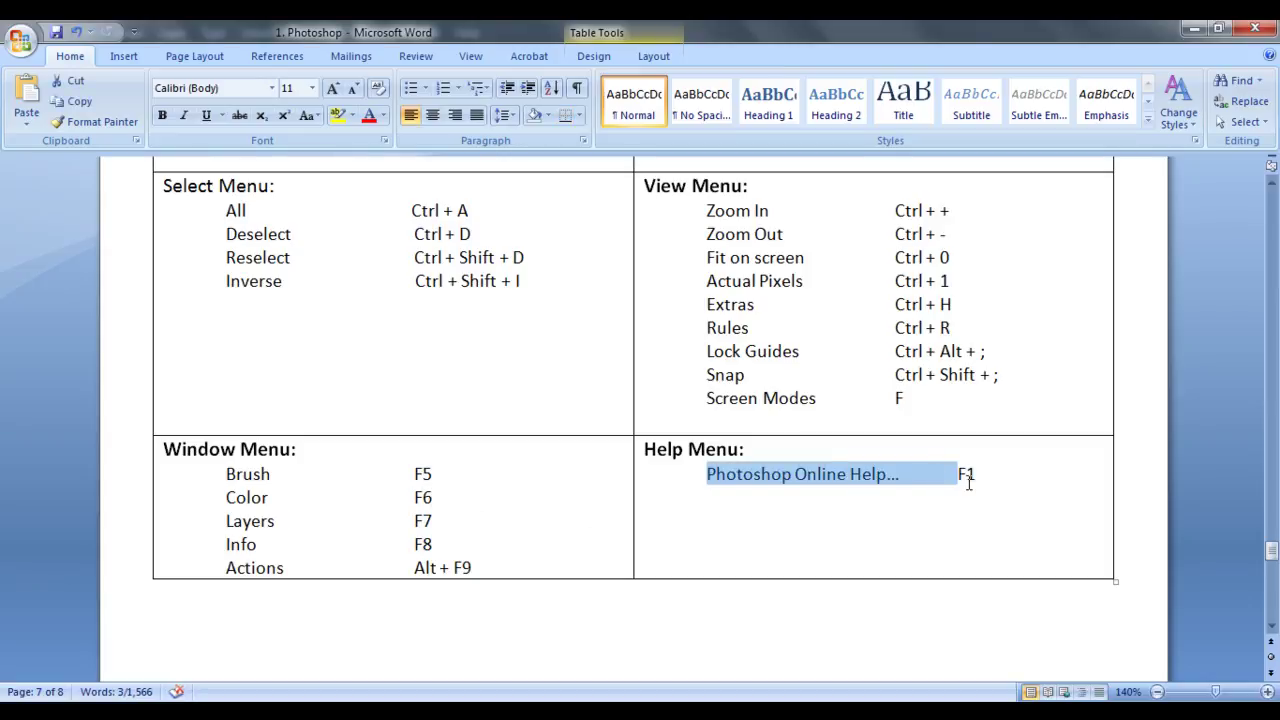
double_click(968, 477)
- Scroll through the File, Edit, Image and Layer Menu shortcut cells in the Word table
scroll(745, 540, up, 8)
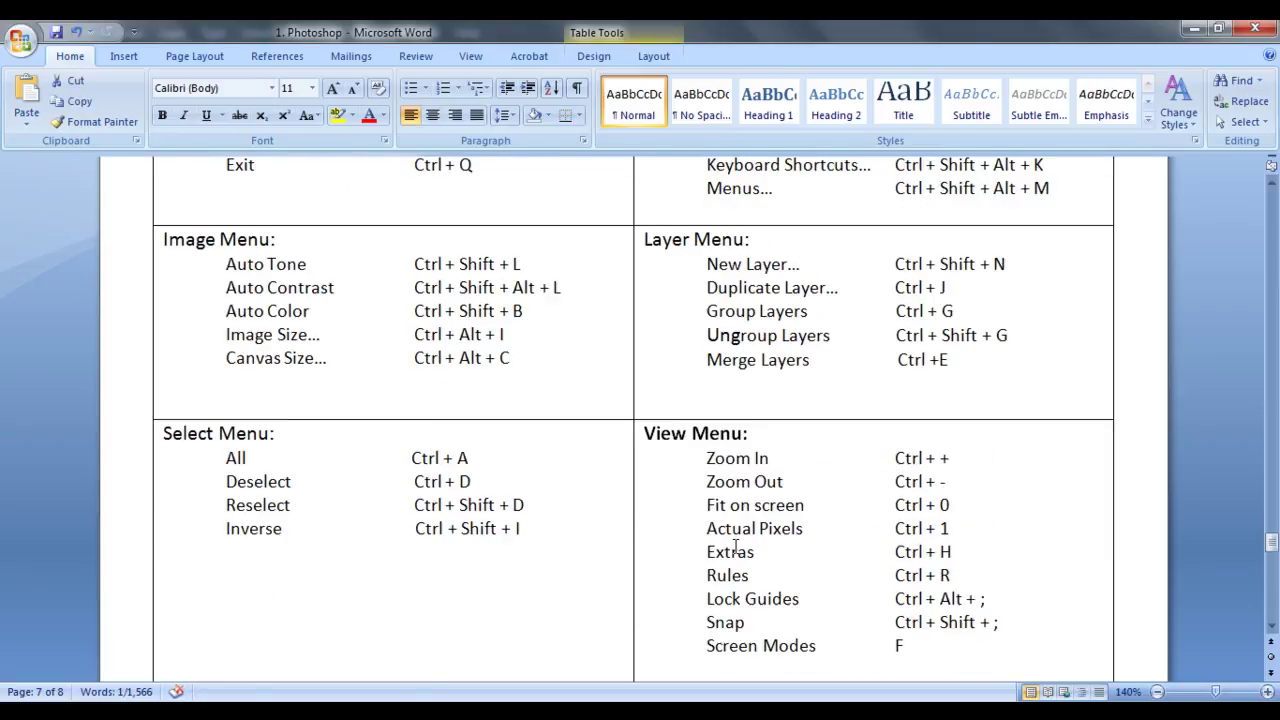
scroll(781, 533, up, 2)
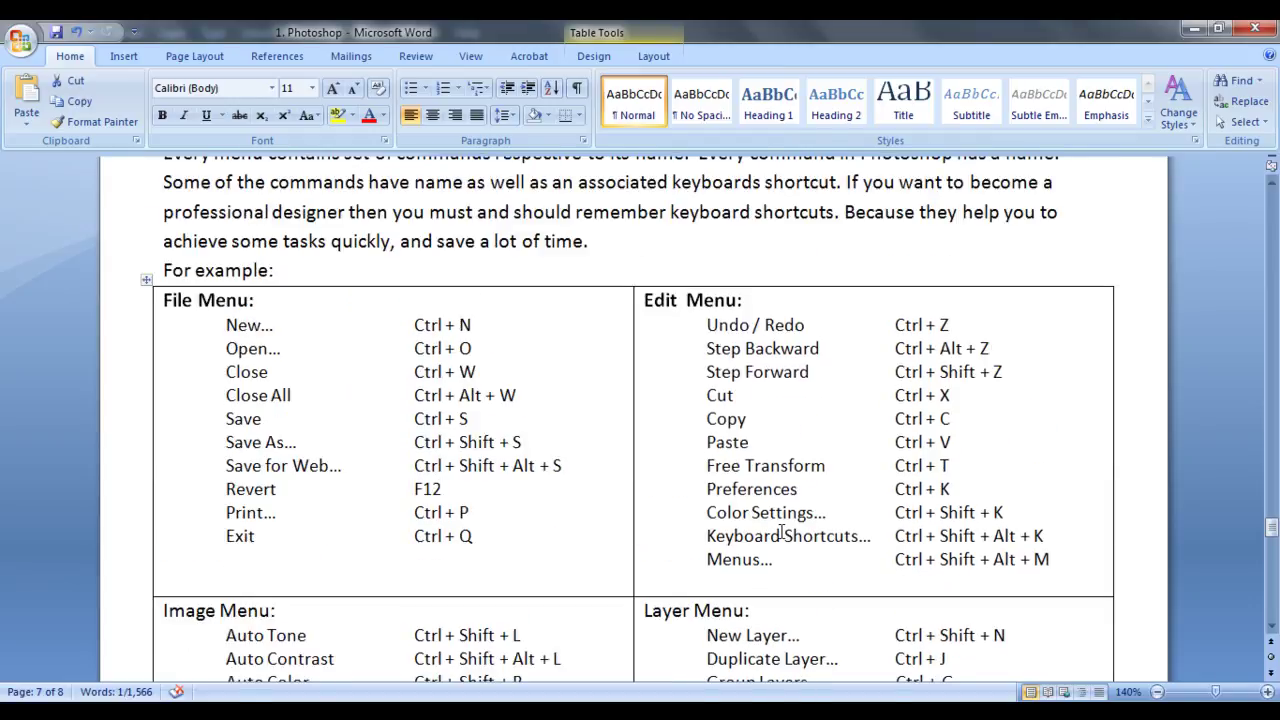
scroll(781, 531, down, 1)
scroll(781, 531, down, 1)
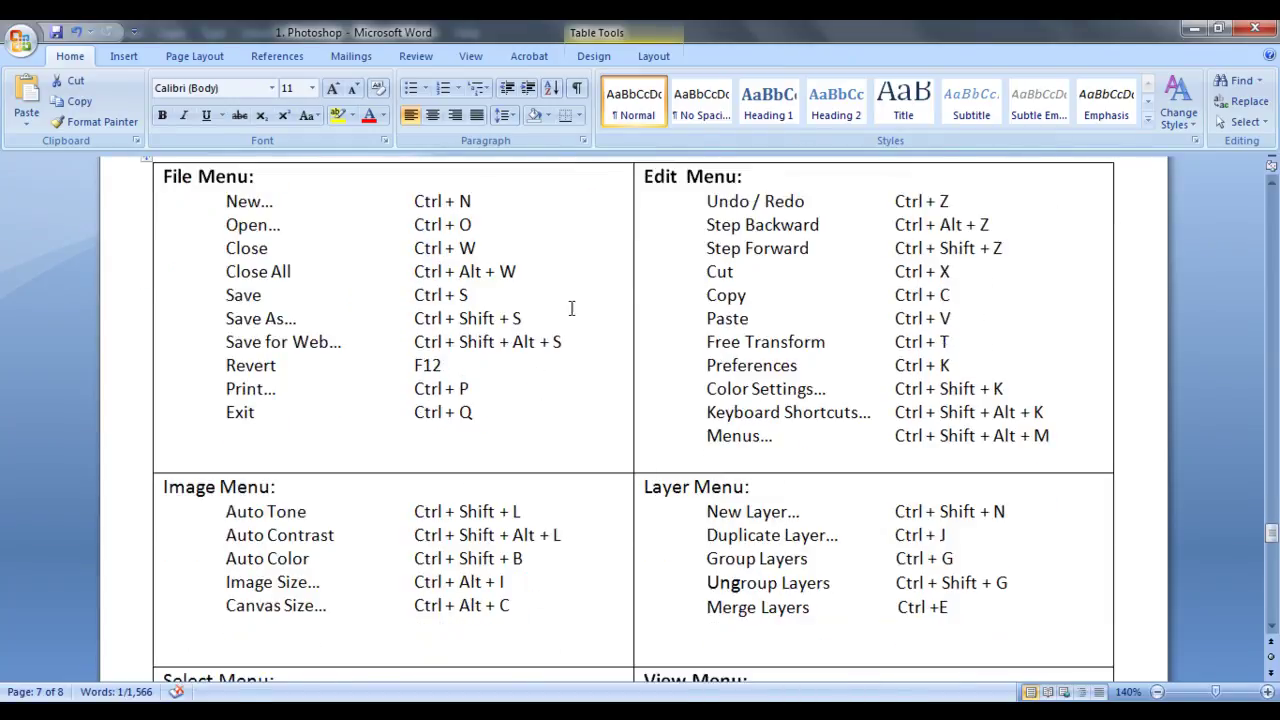
- Highlight the whole File Menu list, clear the highlight, and switch to Photoshop
drag(203, 205, 520, 405)
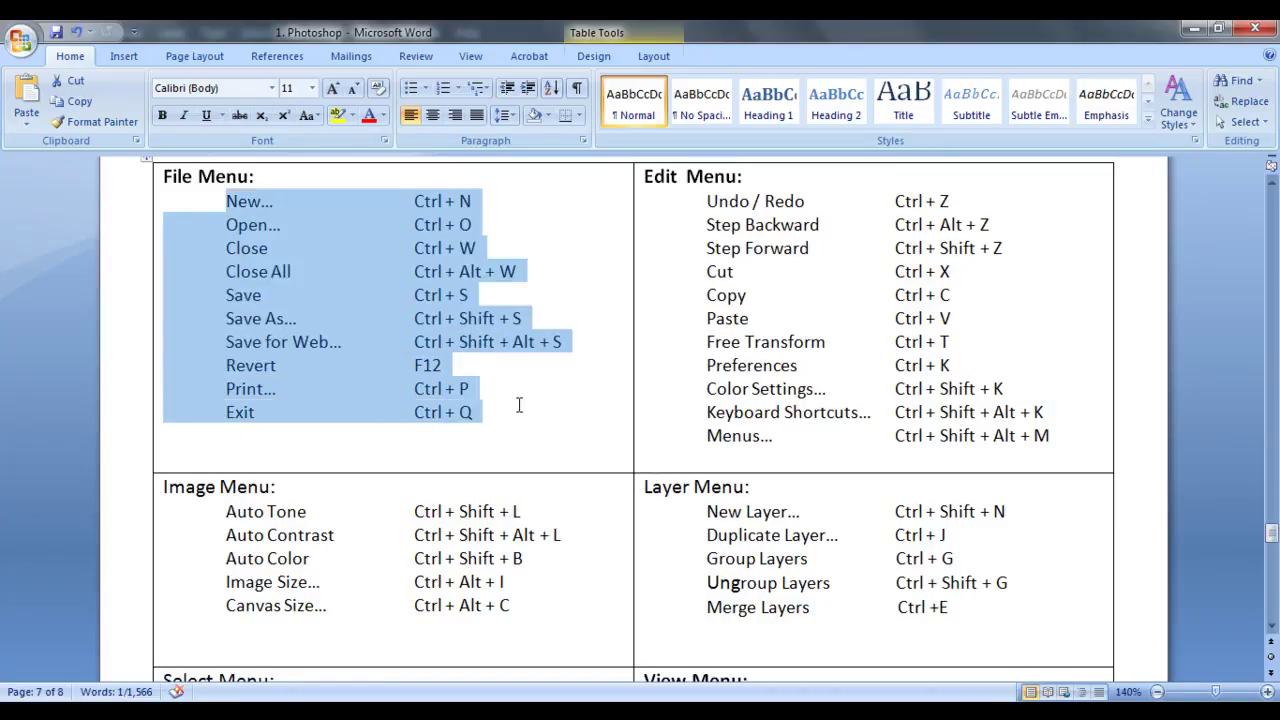
click(570, 436)
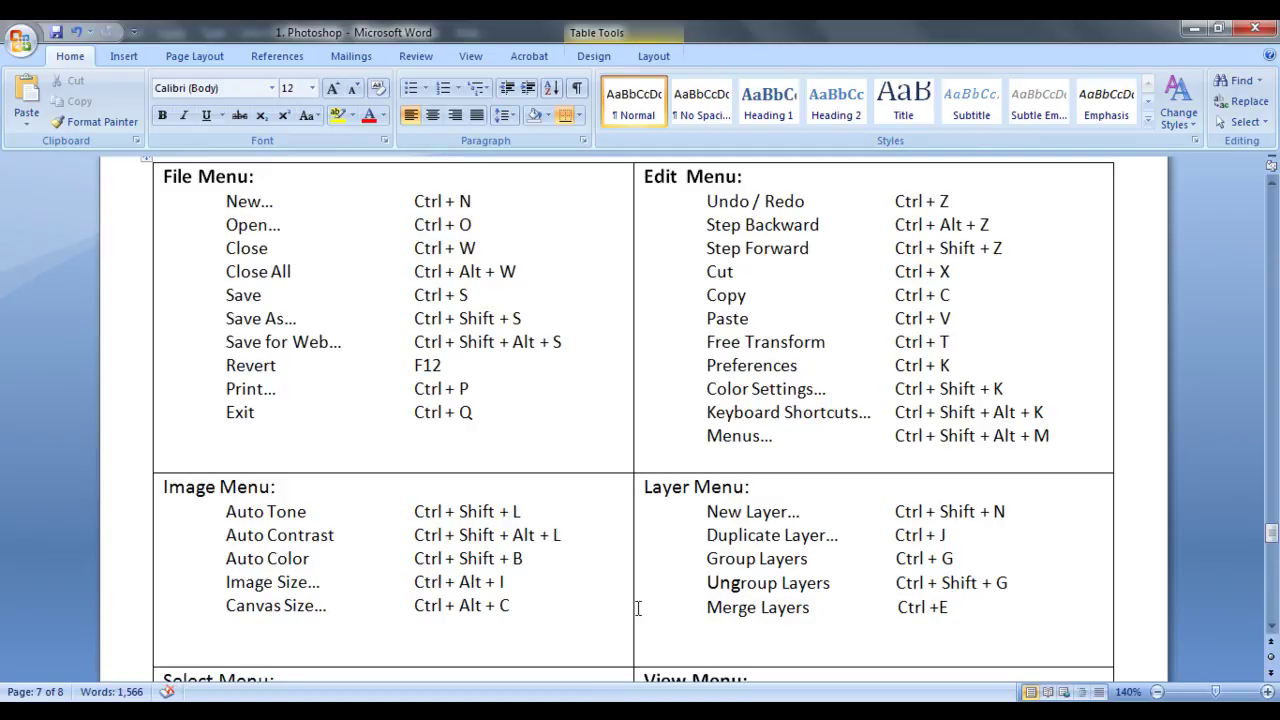
key(alt+Tab)
click(62, 35)
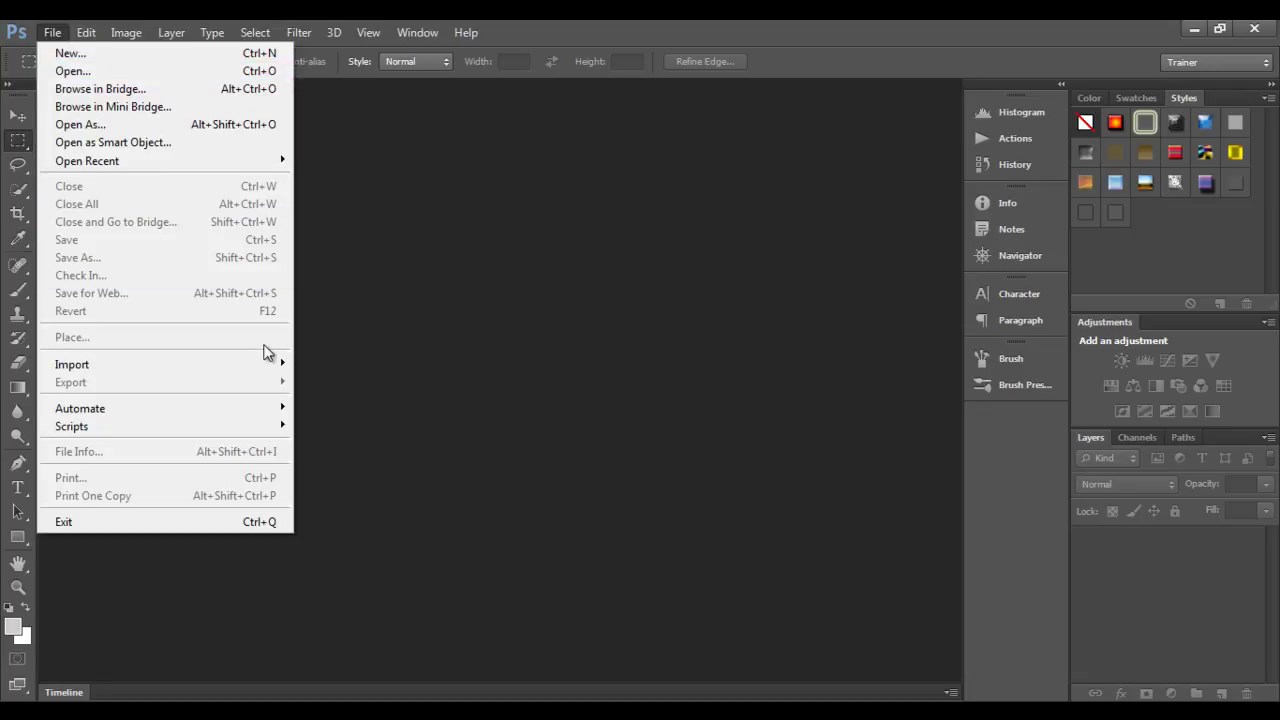
click(655, 411)
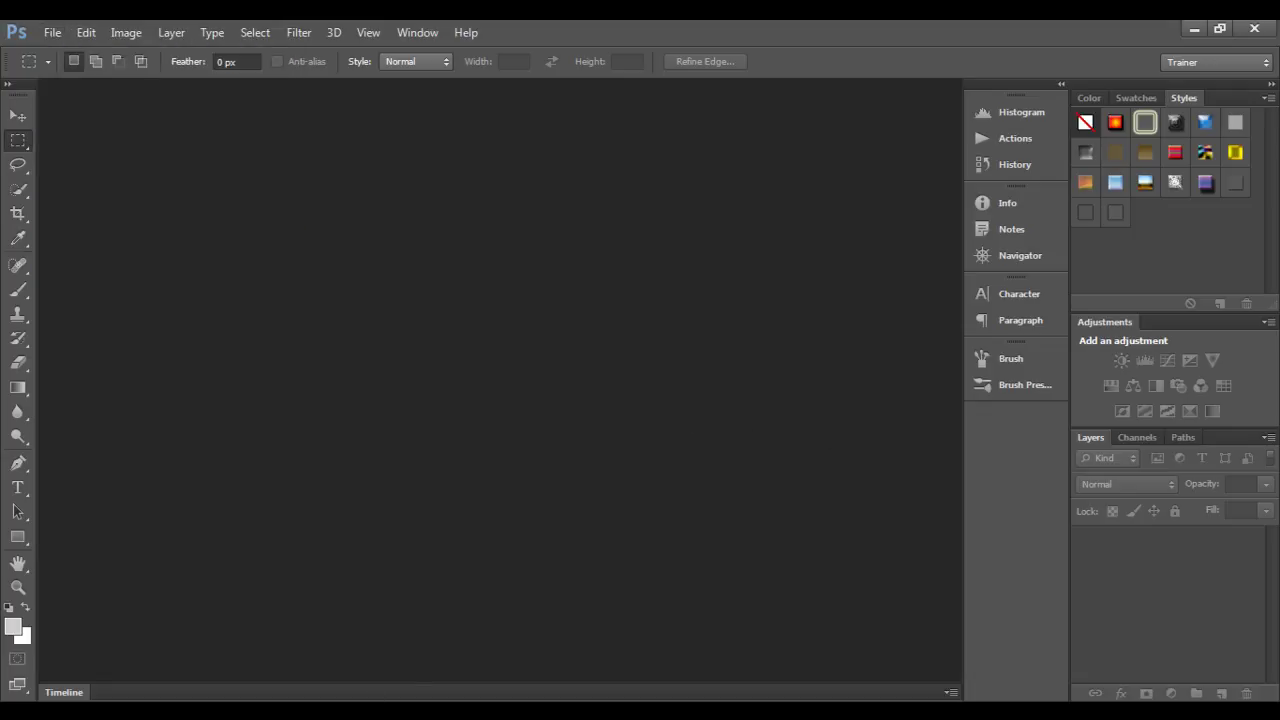
key(alt+Tab)
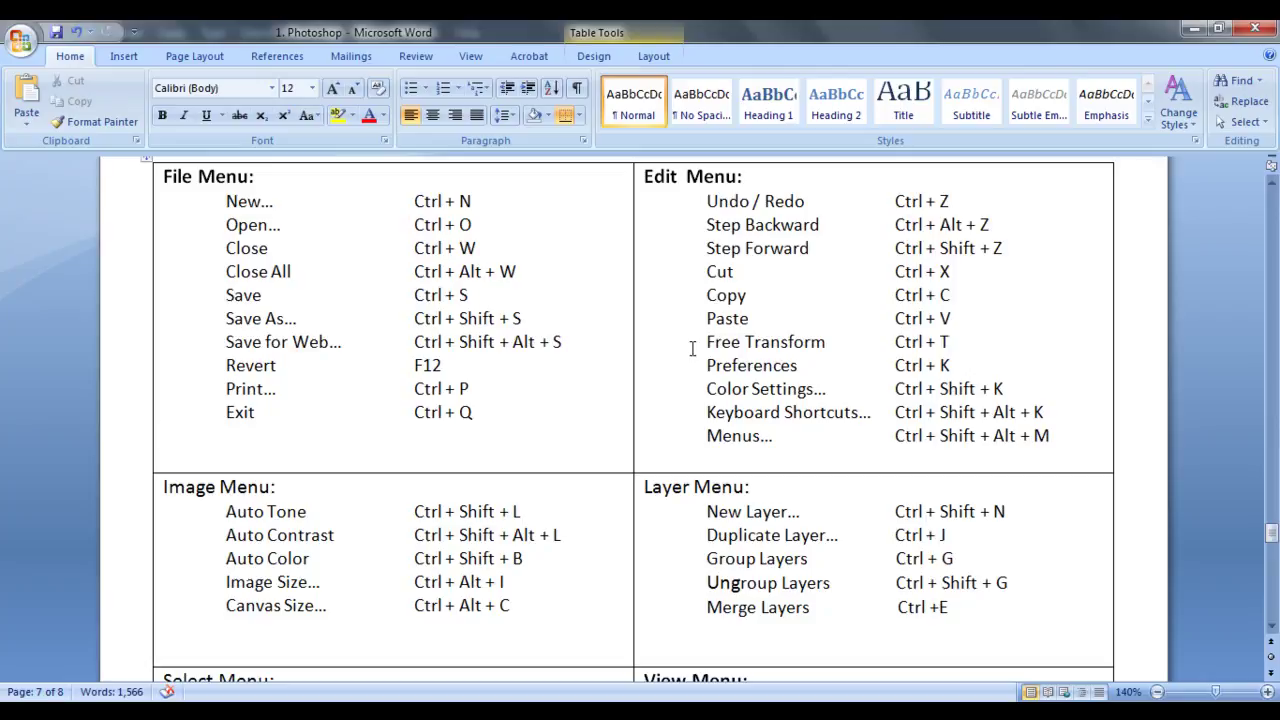
key(alt+Tab)
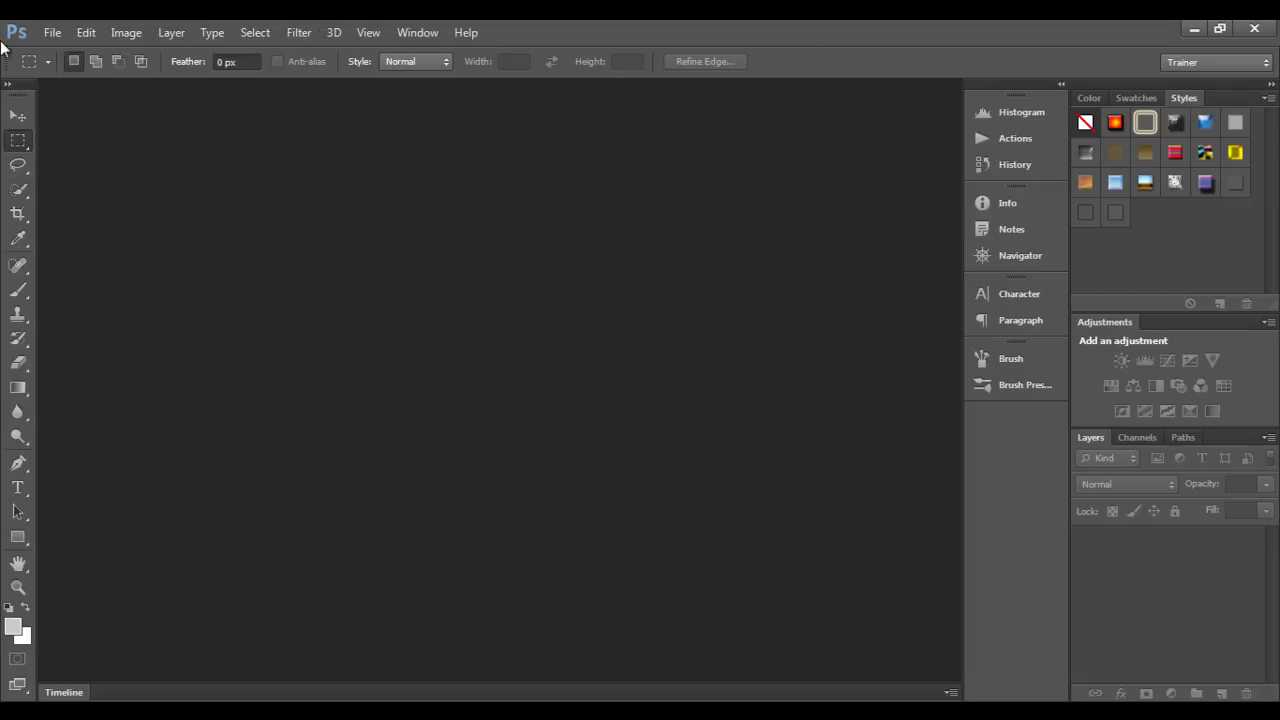
click(52, 33)
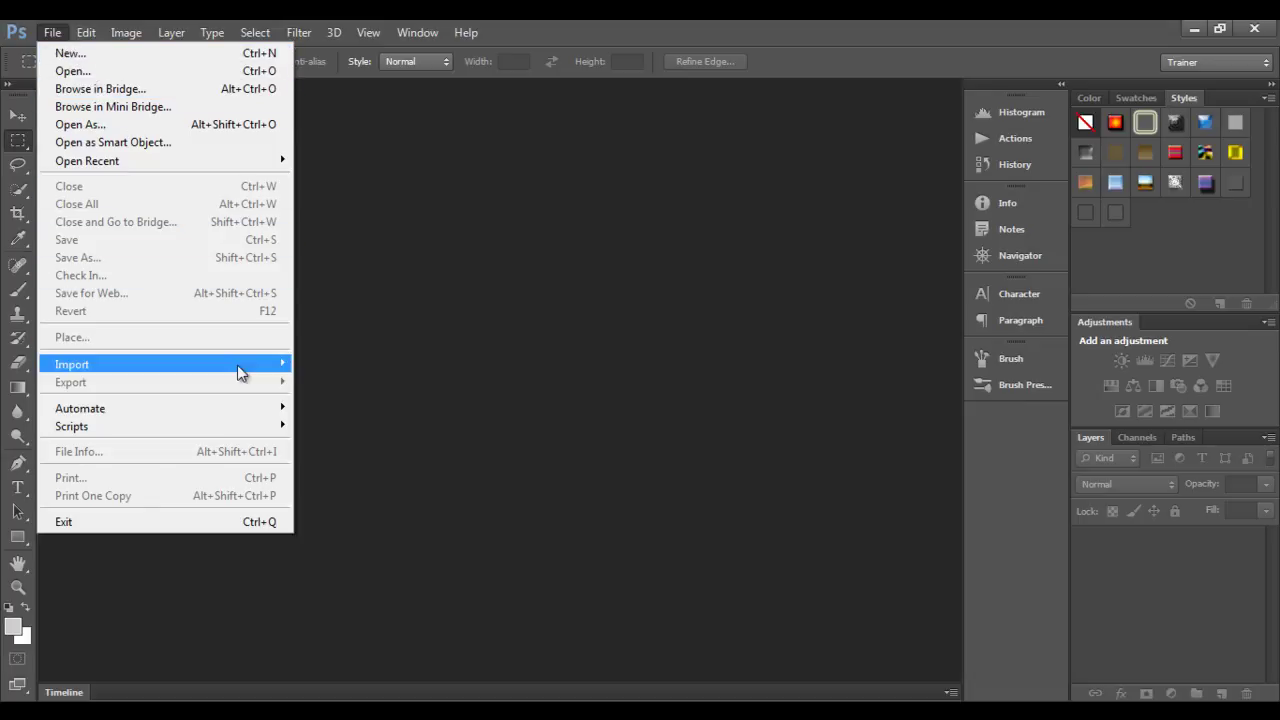
mouse_move(240, 372)
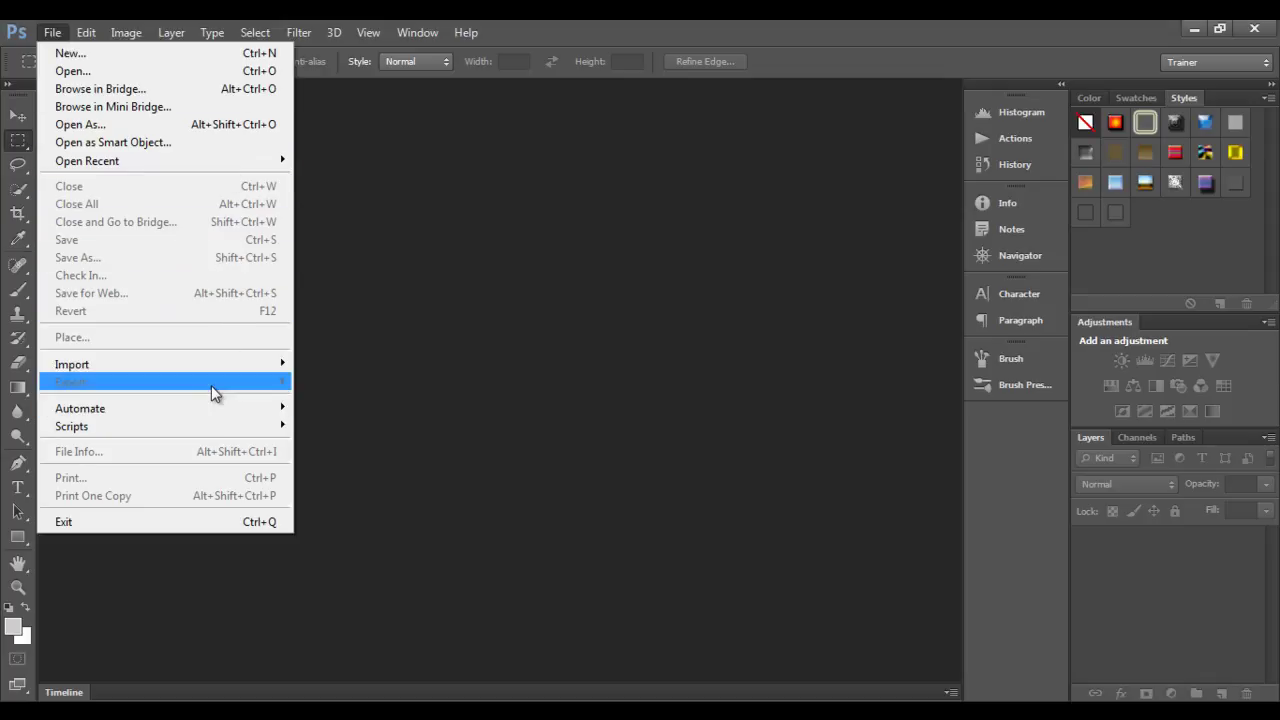
click(122, 54)
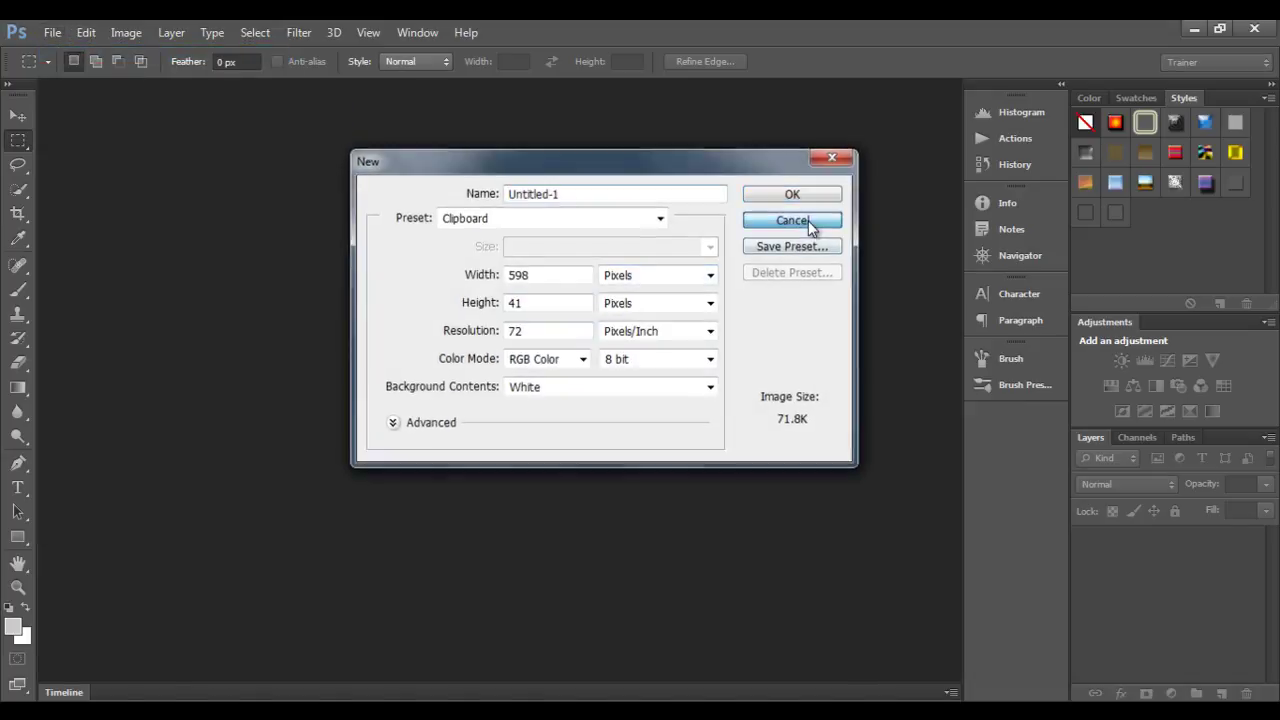
click(806, 220)
click(415, 34)
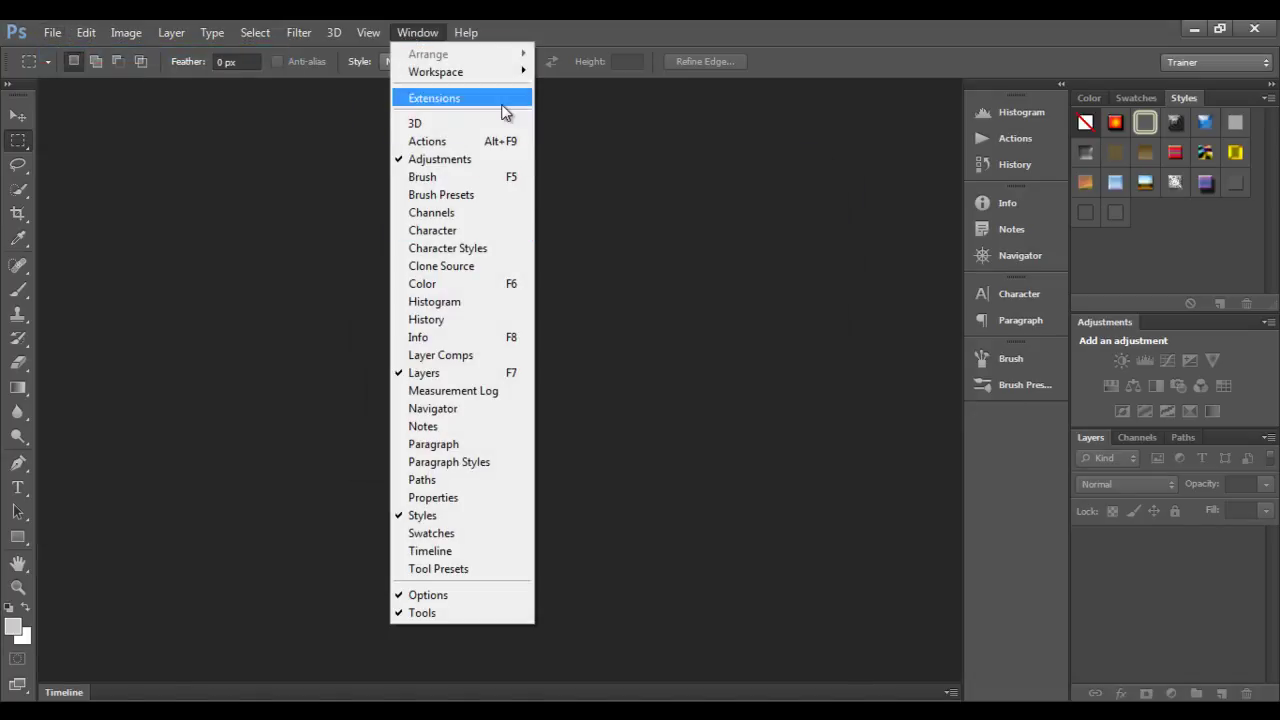
mouse_move(380, 36)
mouse_move(546, 267)
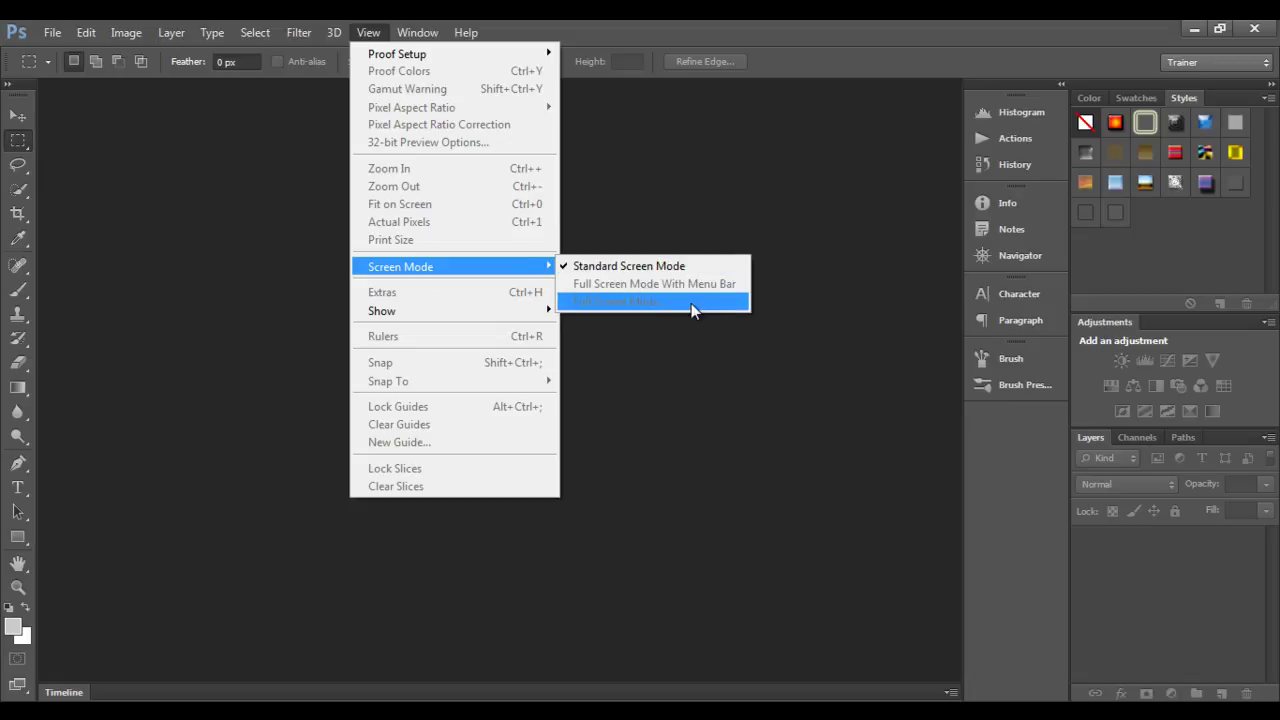
click(268, 250)
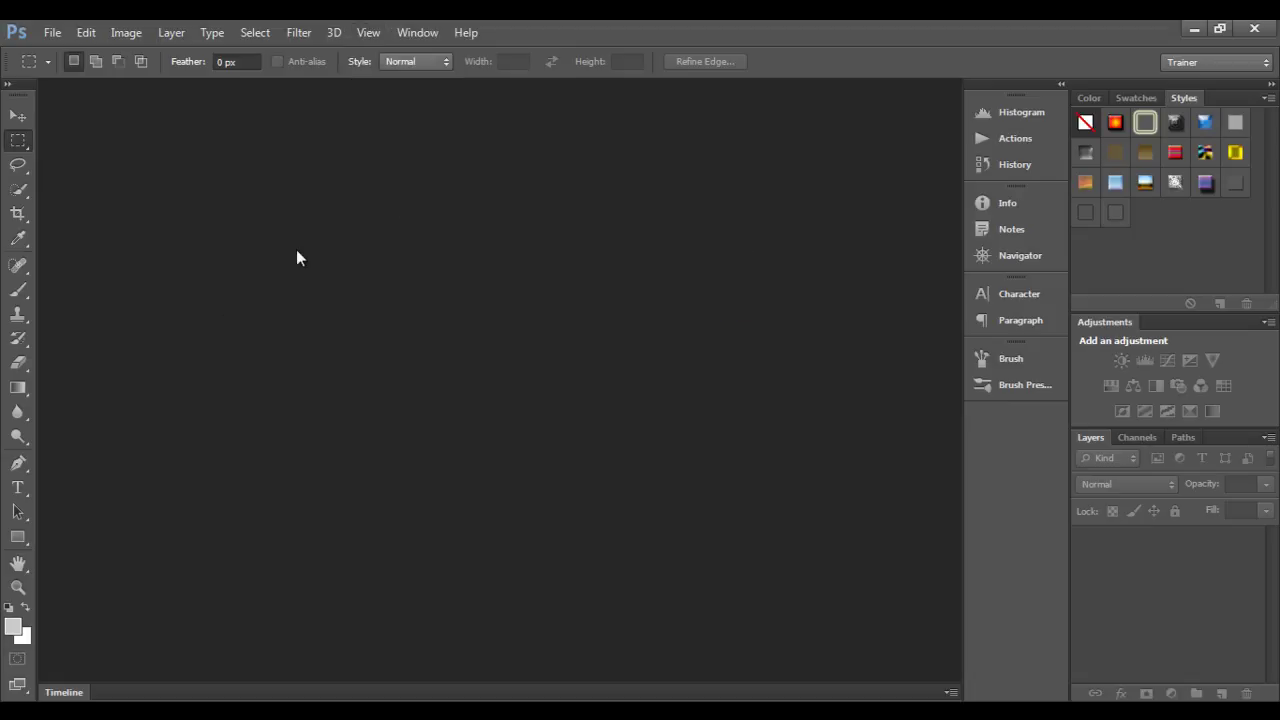
- Look over Photoshop's File menu and the Edit menu's shortcuts without choosing any command
click(53, 33)
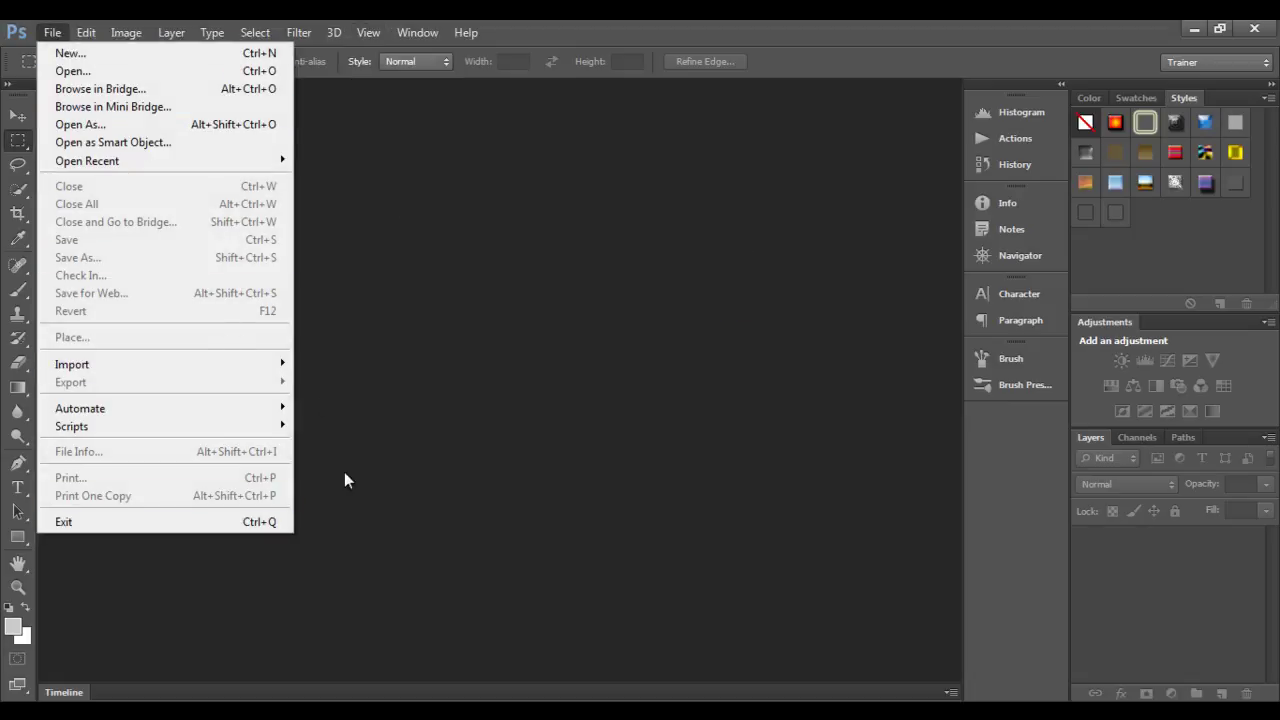
click(513, 348)
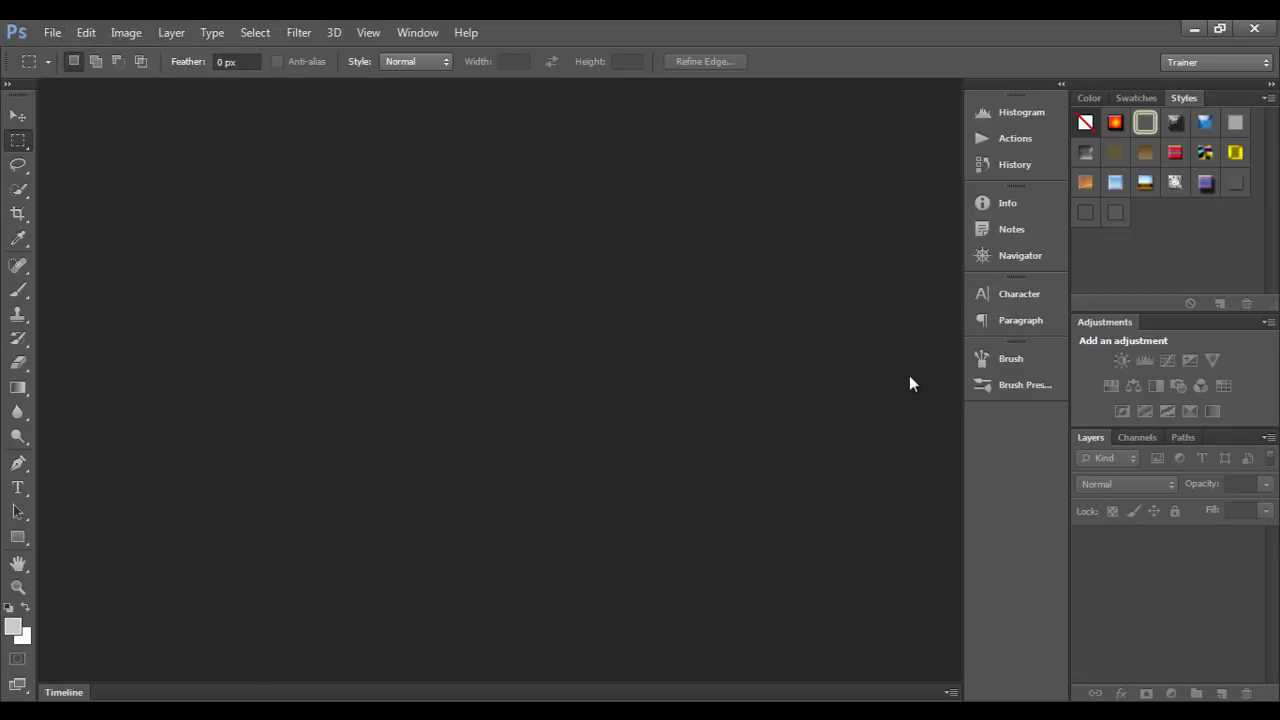
click(85, 33)
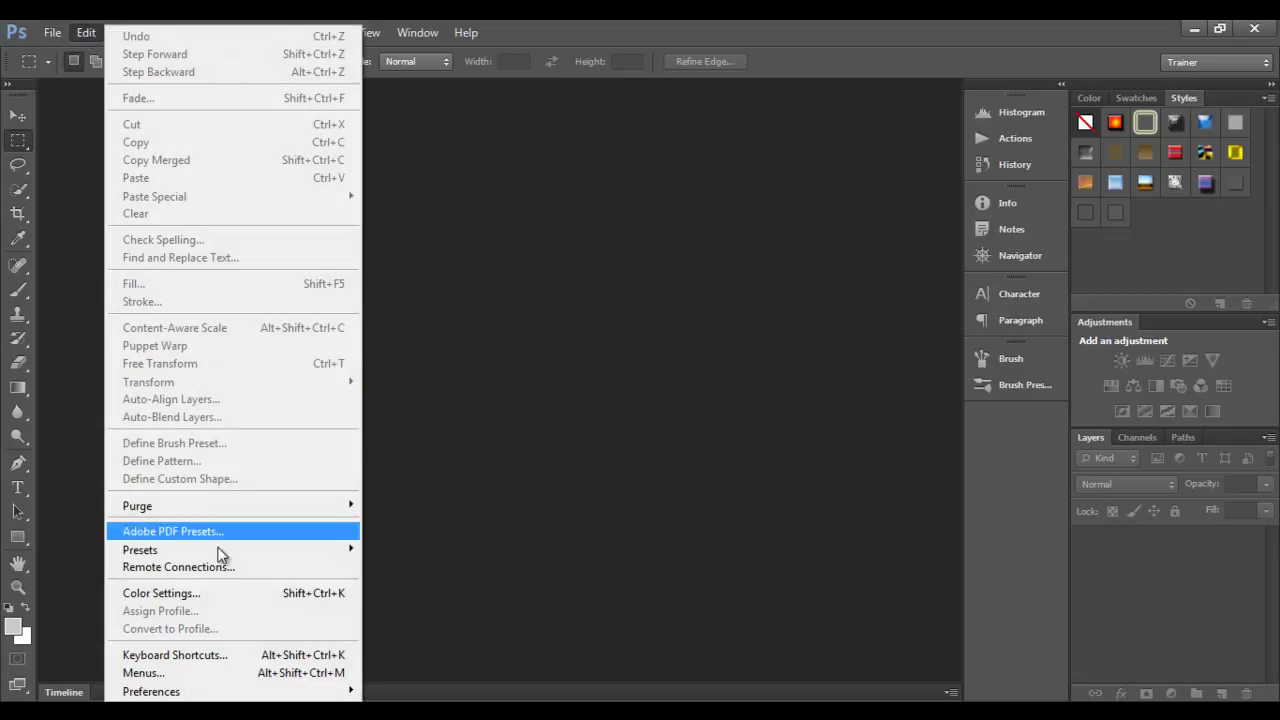
mouse_move(238, 692)
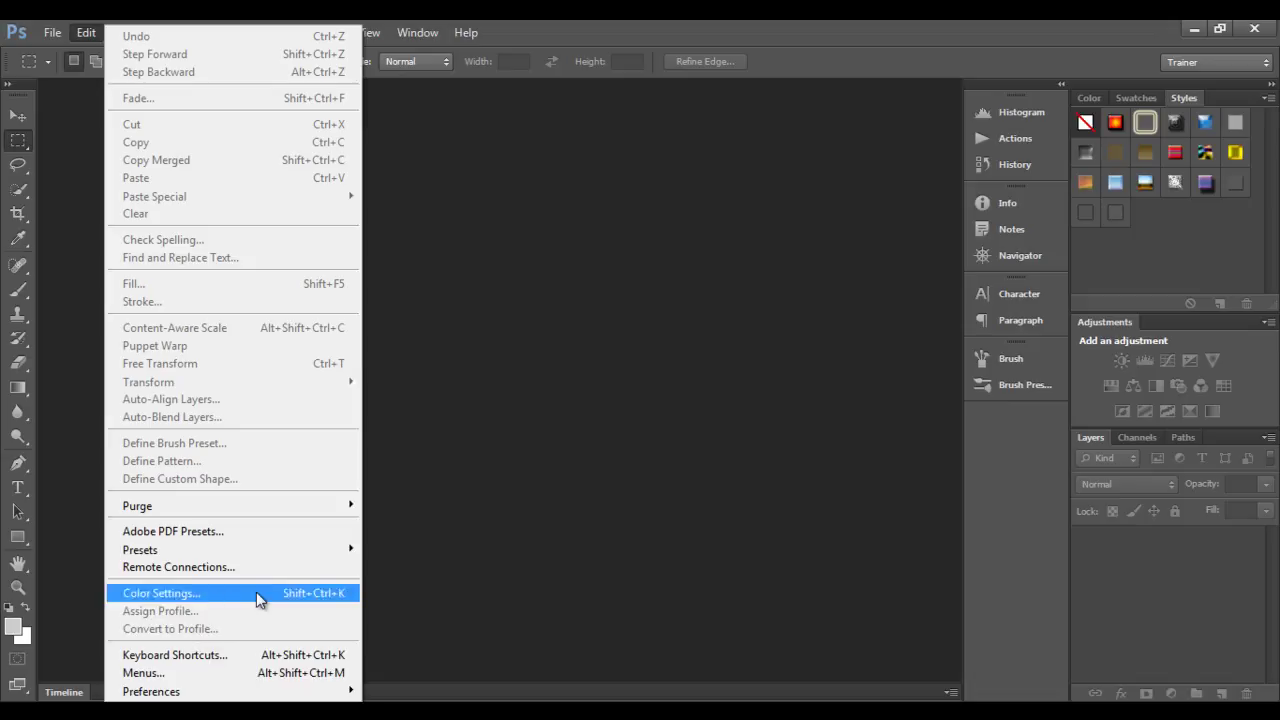
click(580, 197)
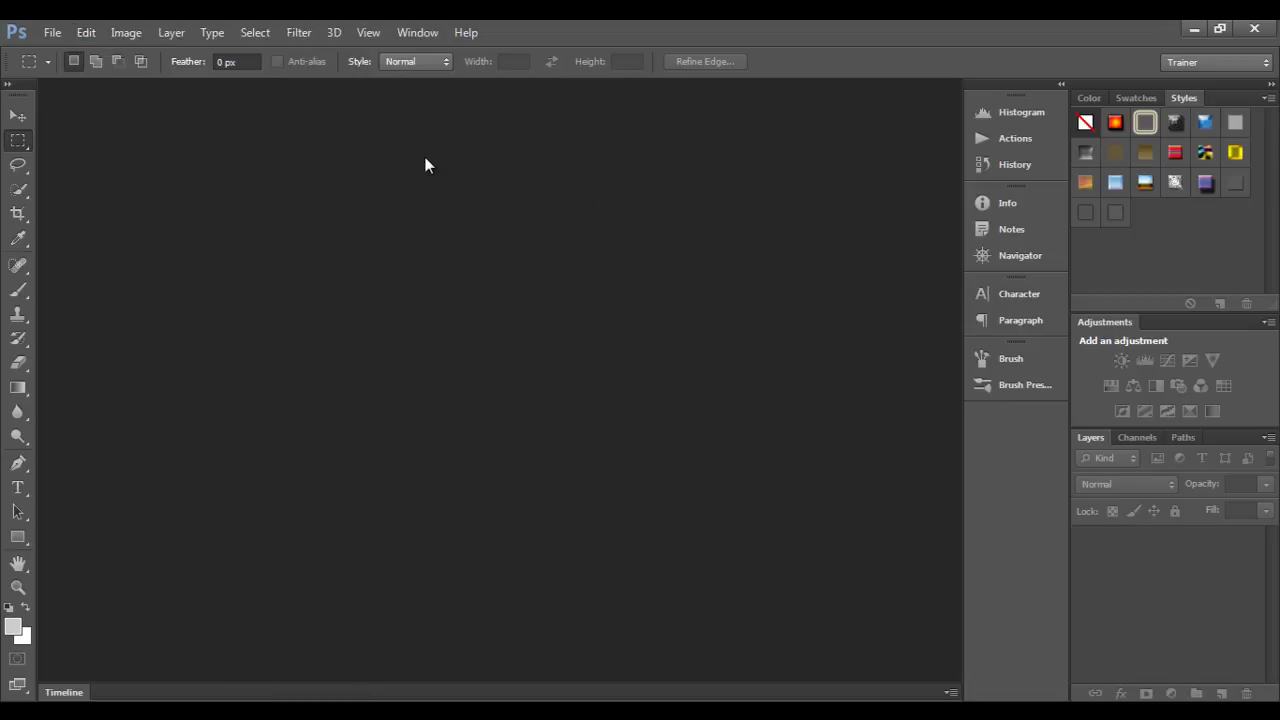
click(86, 32)
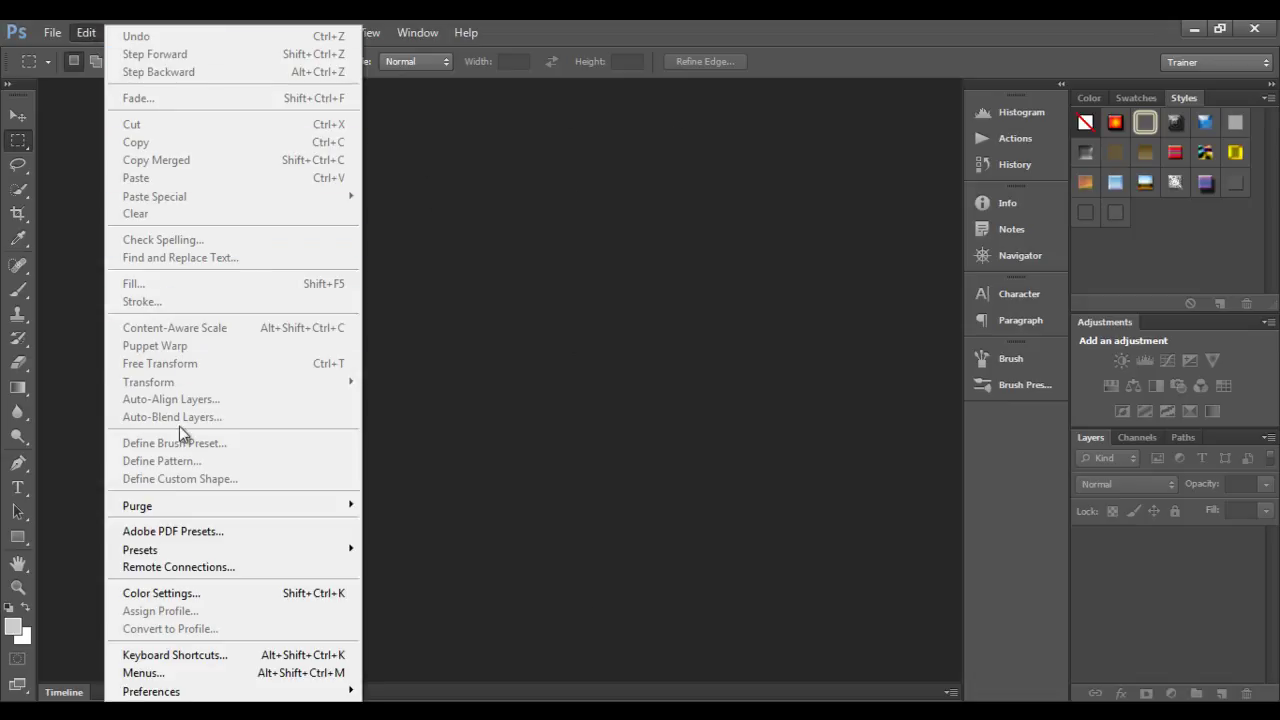
click(625, 228)
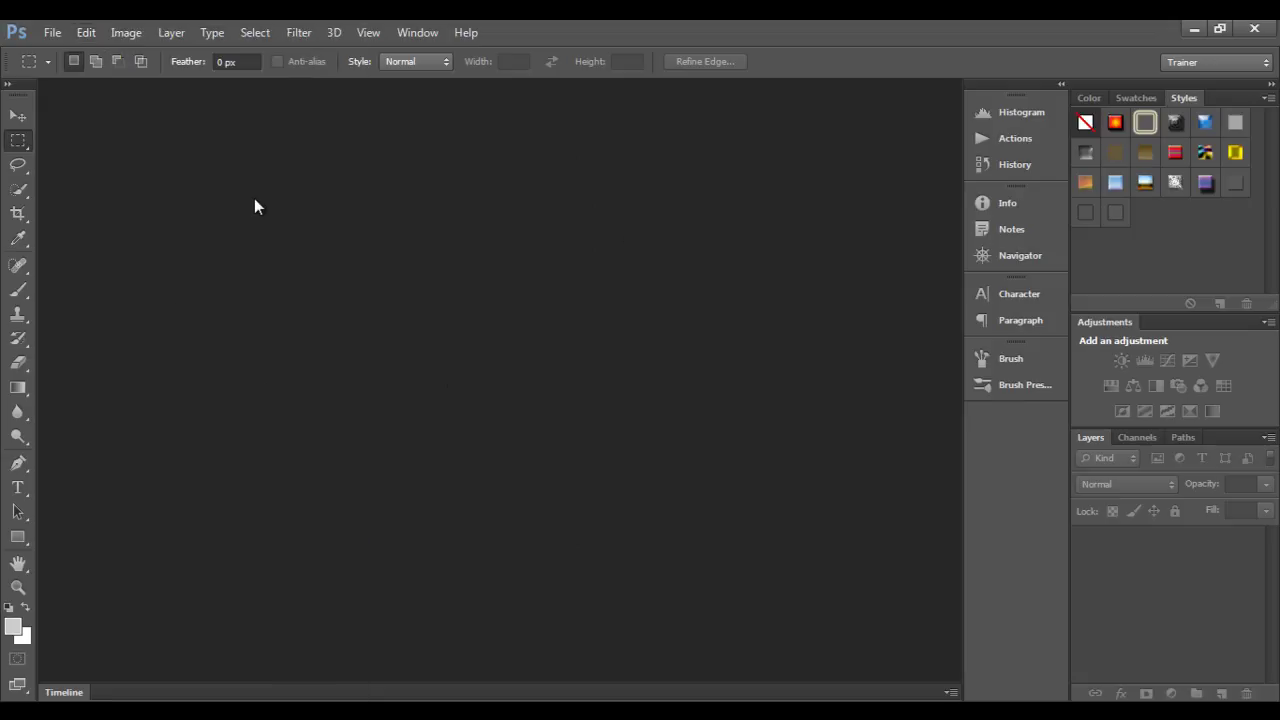
- Browse the File and Filter menus, then close them without choosing anything
click(61, 38)
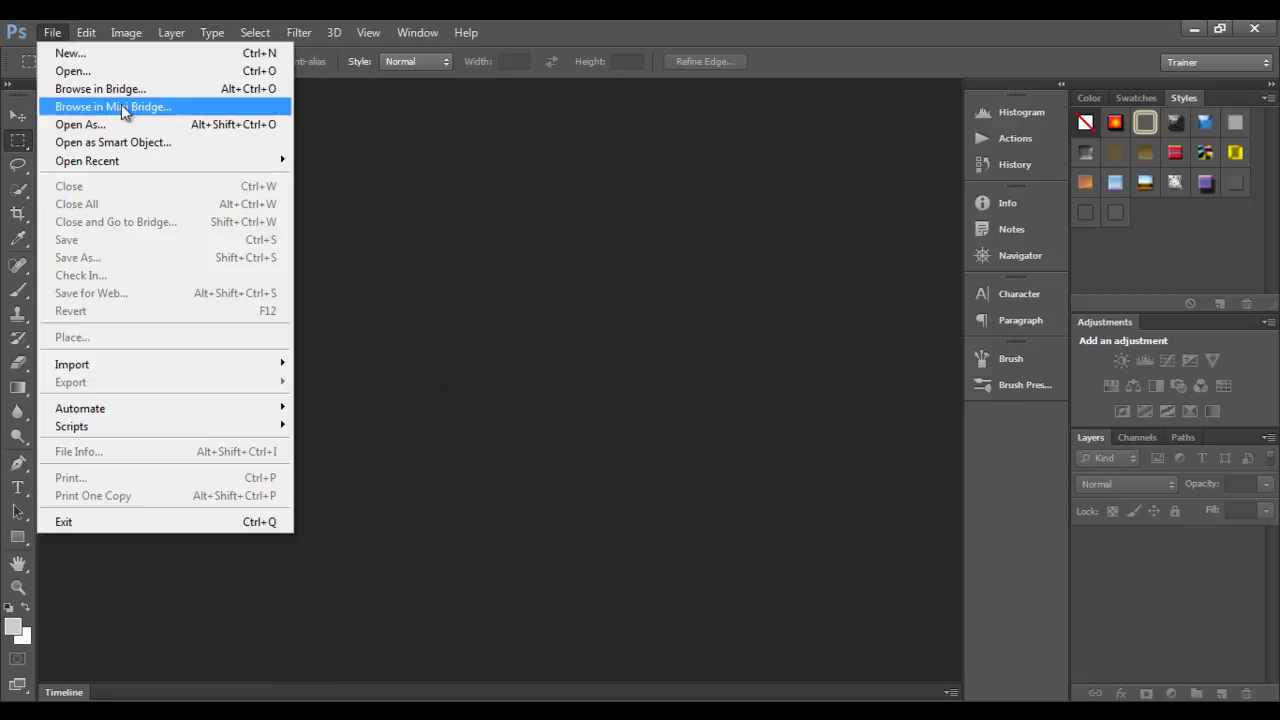
click(299, 32)
click(567, 310)
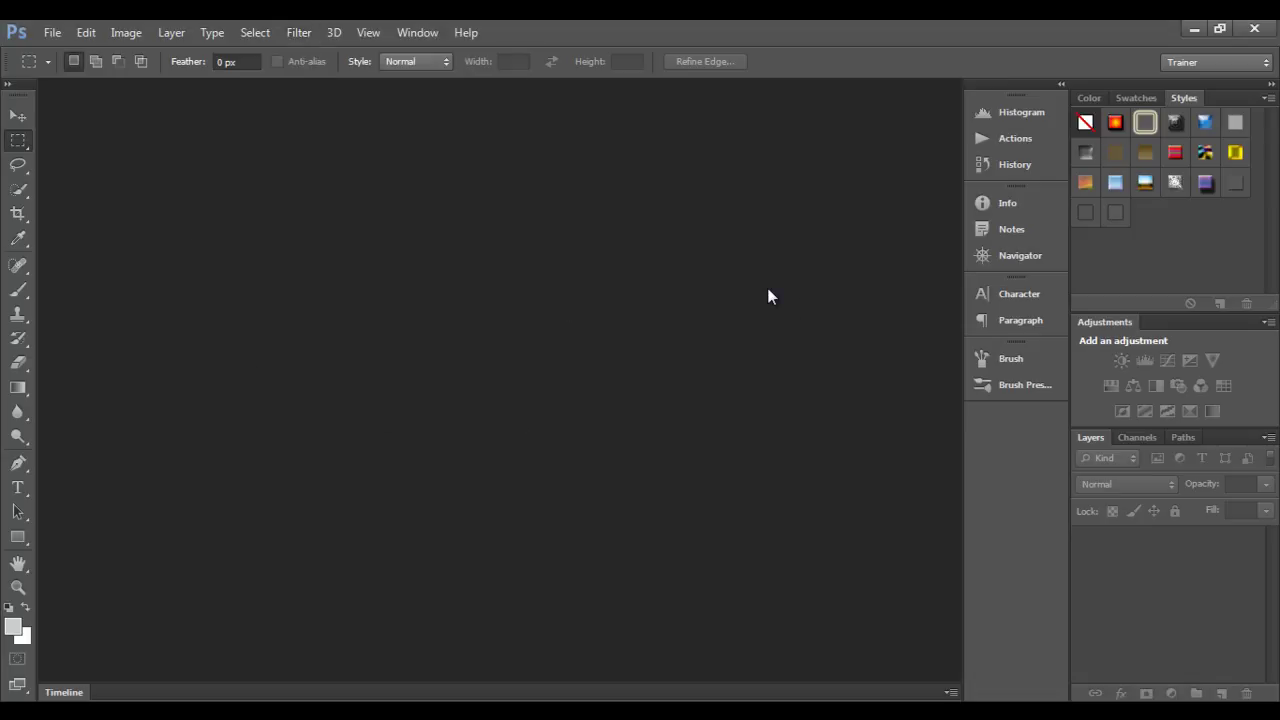
click(52, 32)
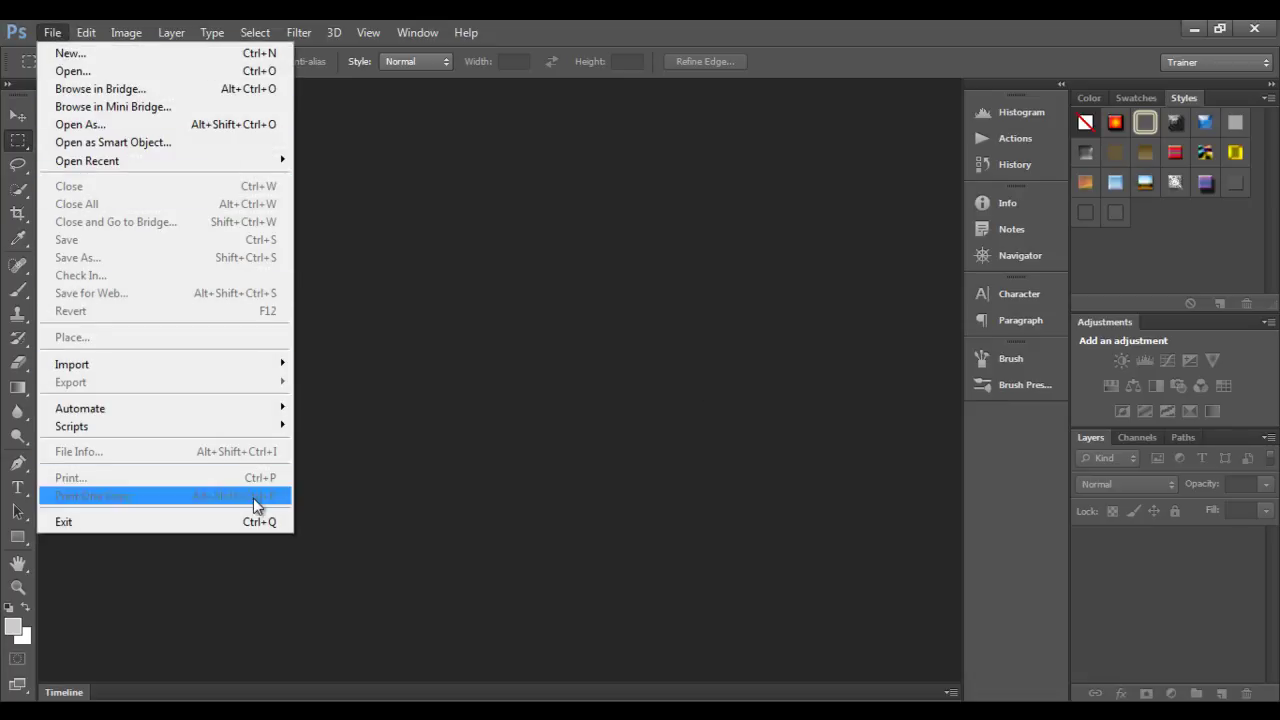
click(665, 293)
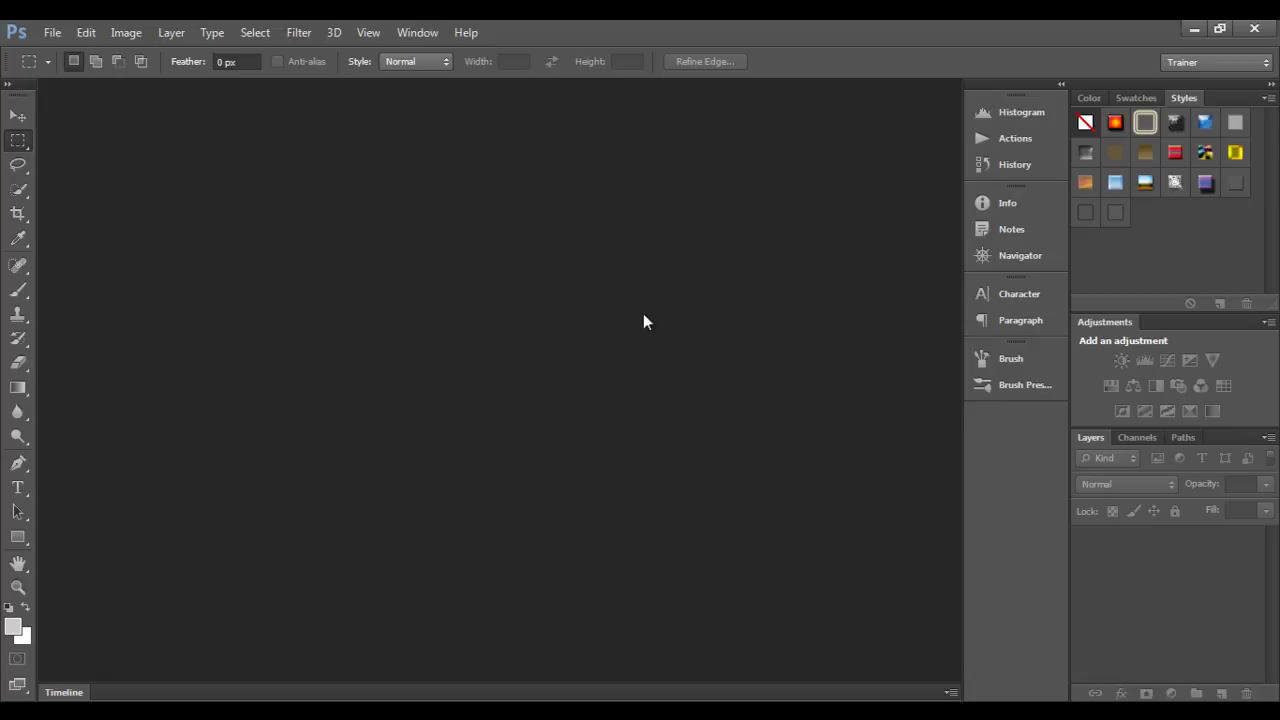
- Minimize Photoshop, briefly scroll the Word shortcut table, then minimize Word to show the desktop
click(1194, 30)
scroll(640, 375, up, 5)
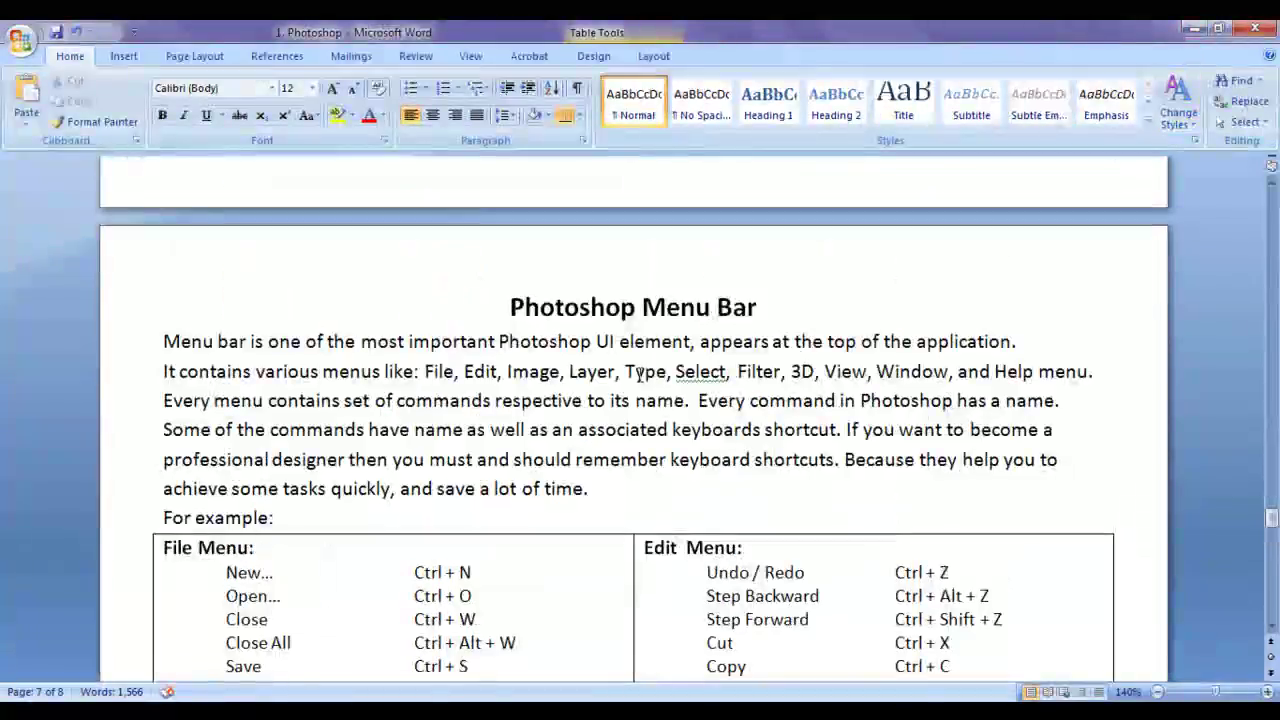
scroll(640, 400, down, 3)
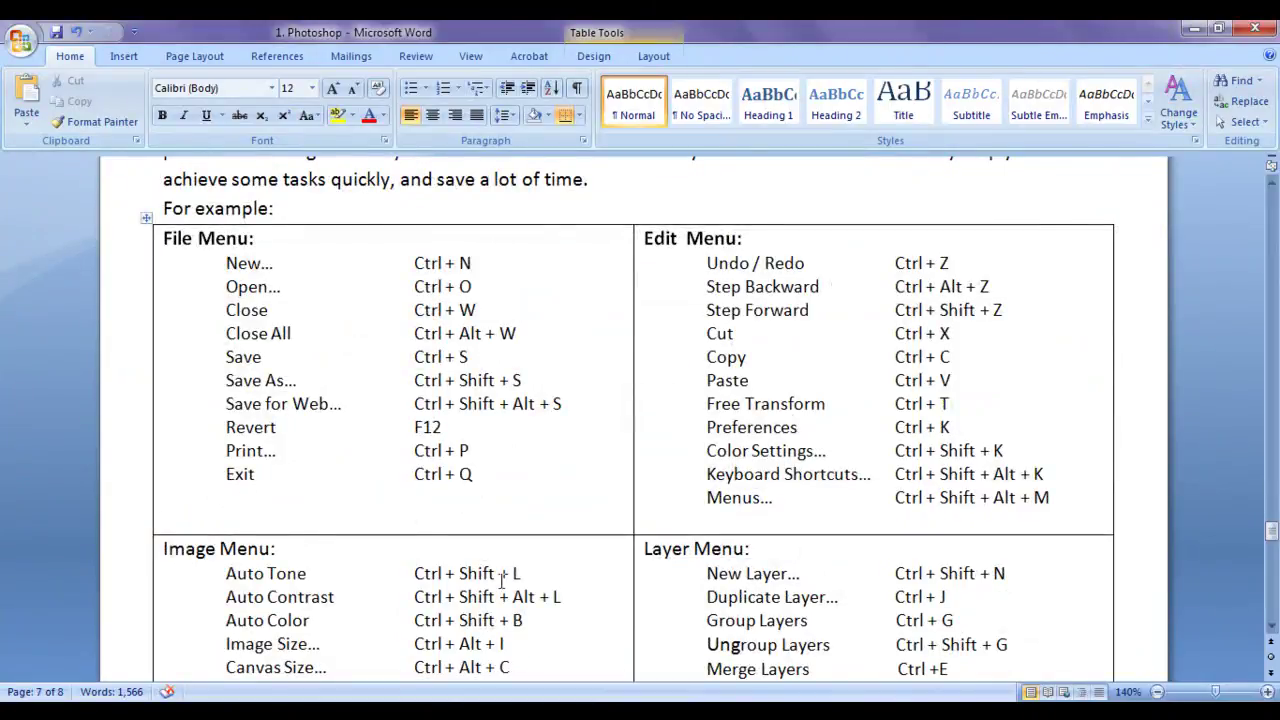
click(1194, 30)
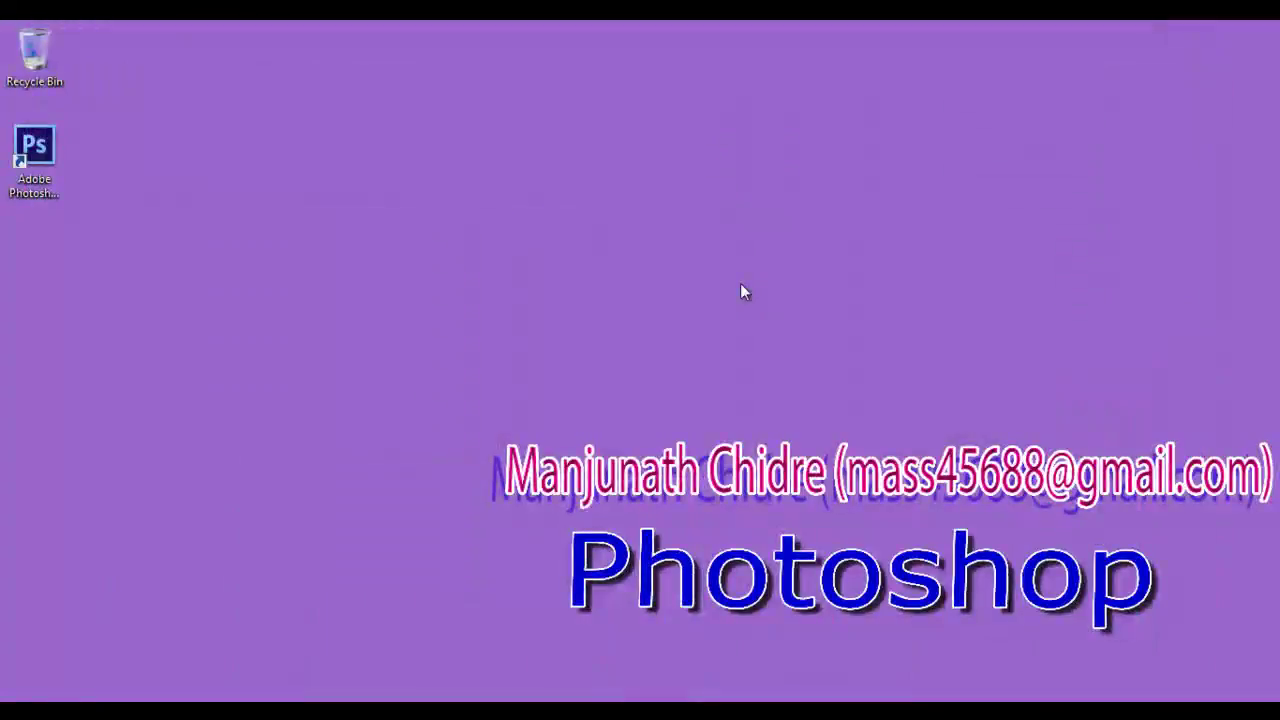